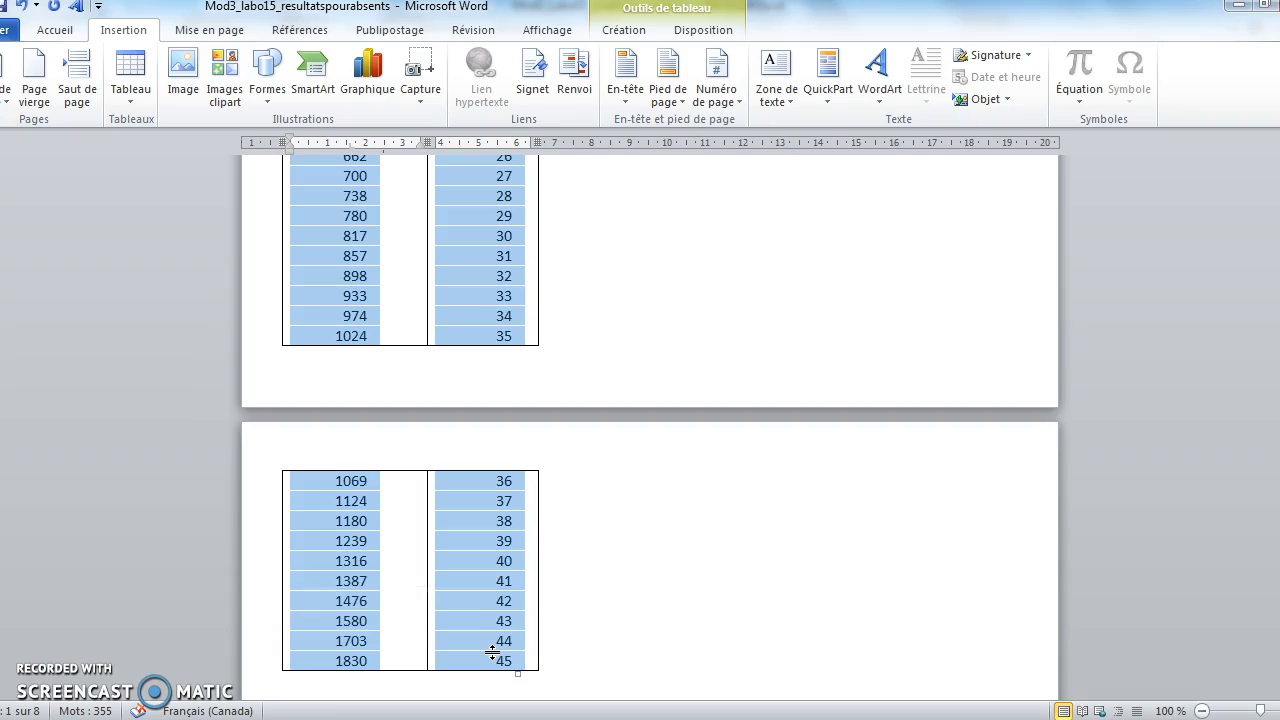
# Switch to the Excel workbook Mod3_Labo15_graphique_tableau and paste the copied Word results table at cell B5 of Feuil11.
pyautogui.hotkey('alt', 'Tab')
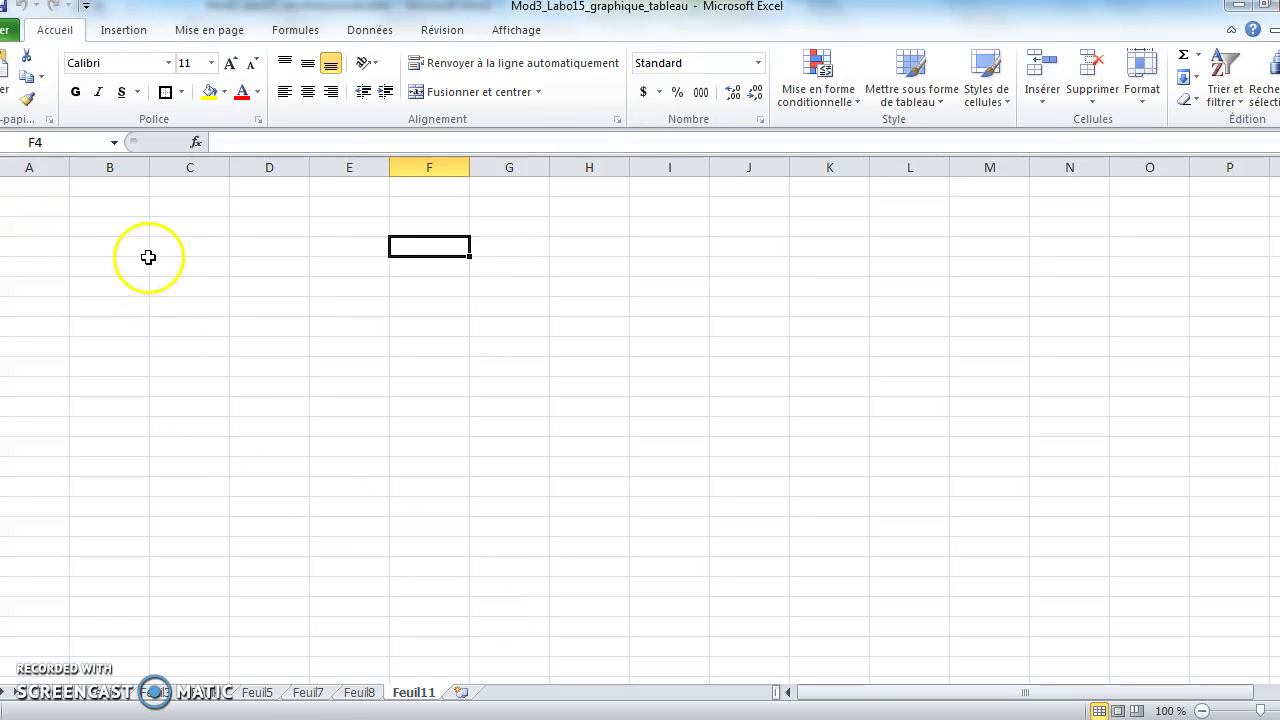
pyautogui.click(117, 273)
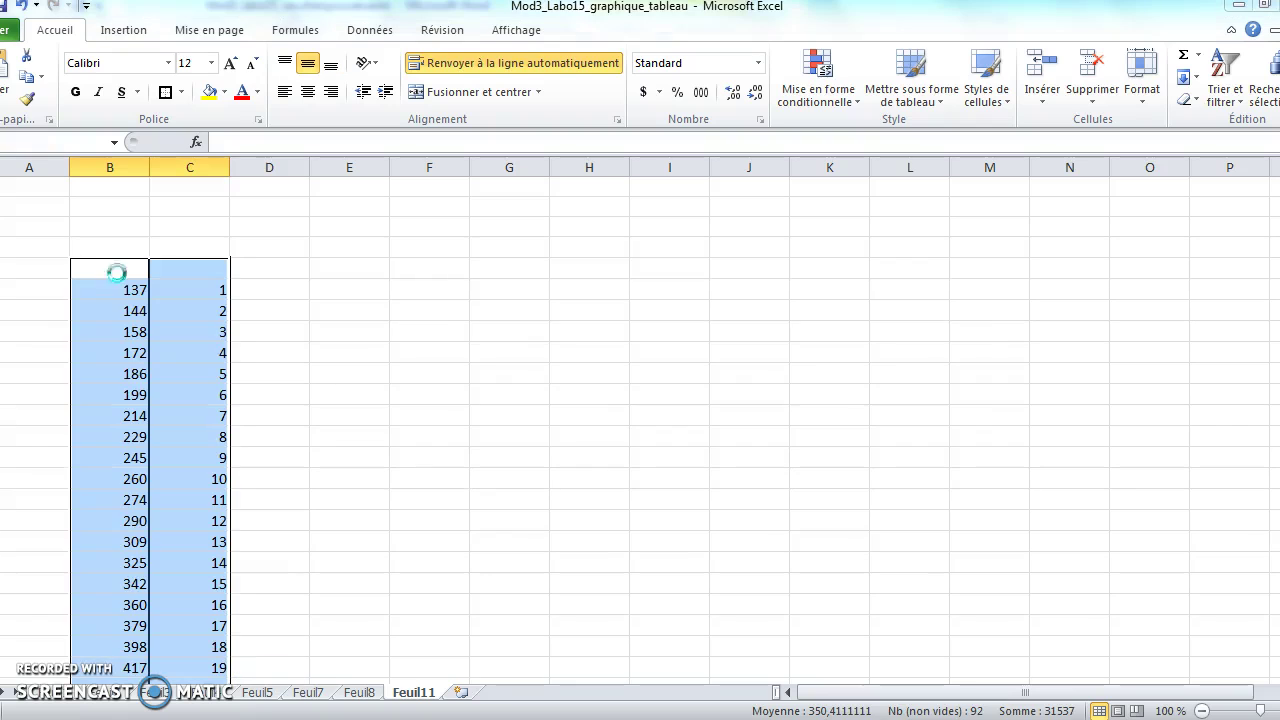
pyautogui.hotkey('ctrl', 'v')
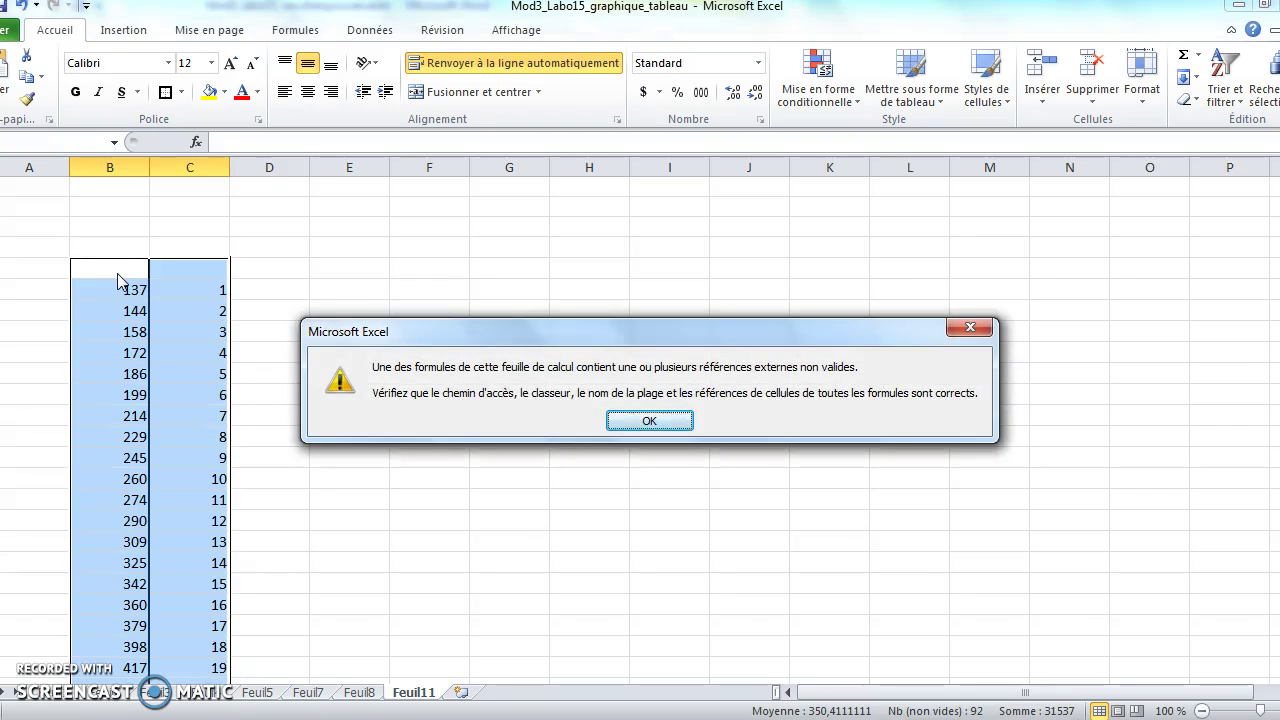
pyautogui.click(647, 421)
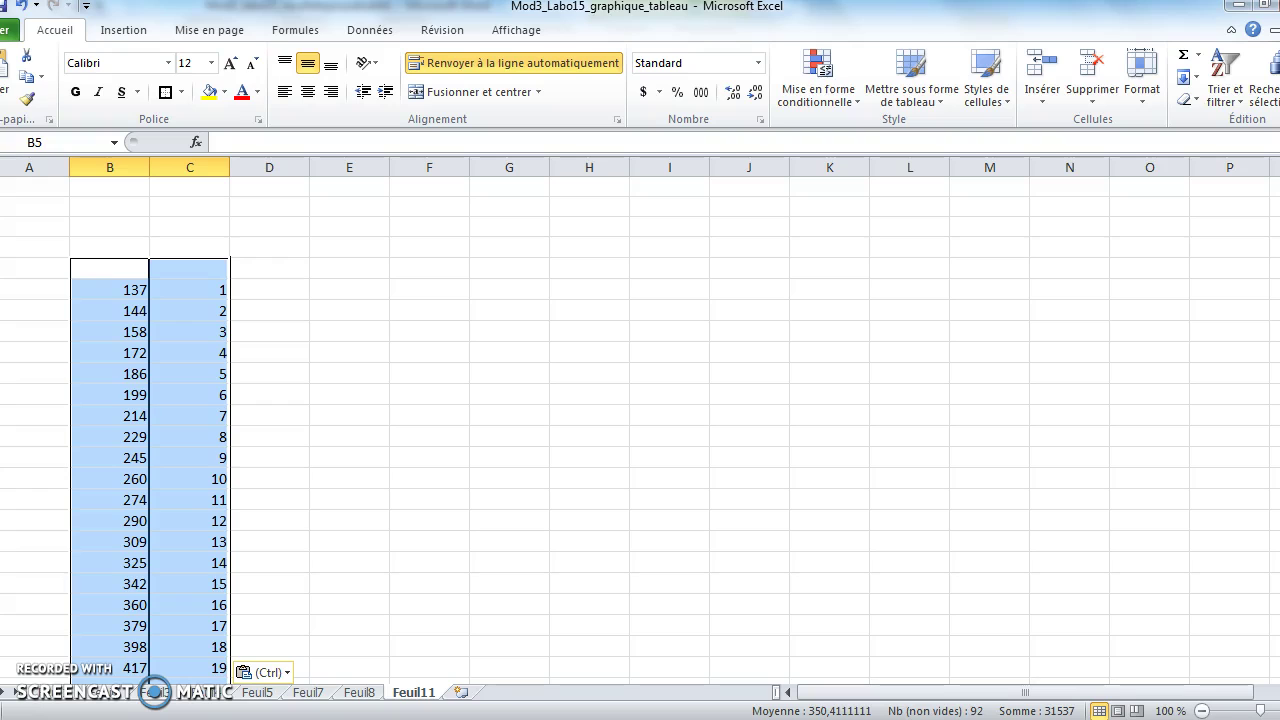
pyautogui.moveTo(1274, 366); pyautogui.dragTo(1274, 300)
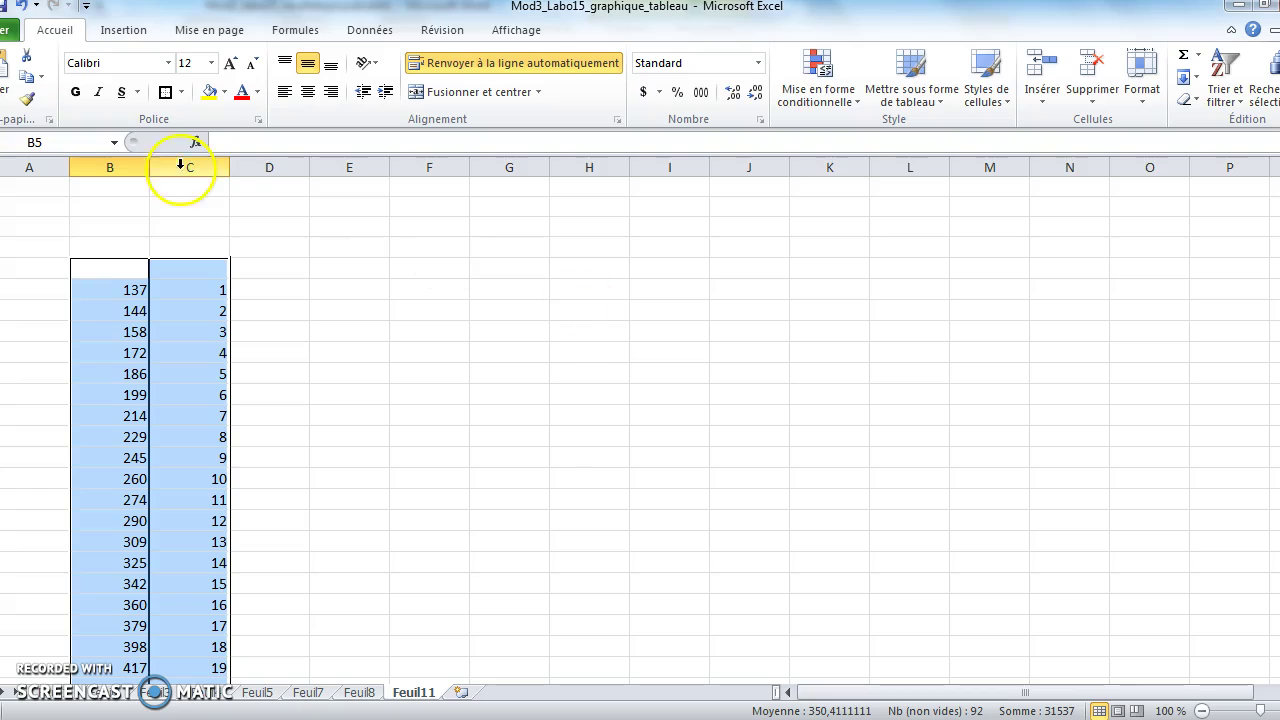
# Enter the heading "V selon t" in cell B2 above the pasted data.
pyautogui.click(108, 204)
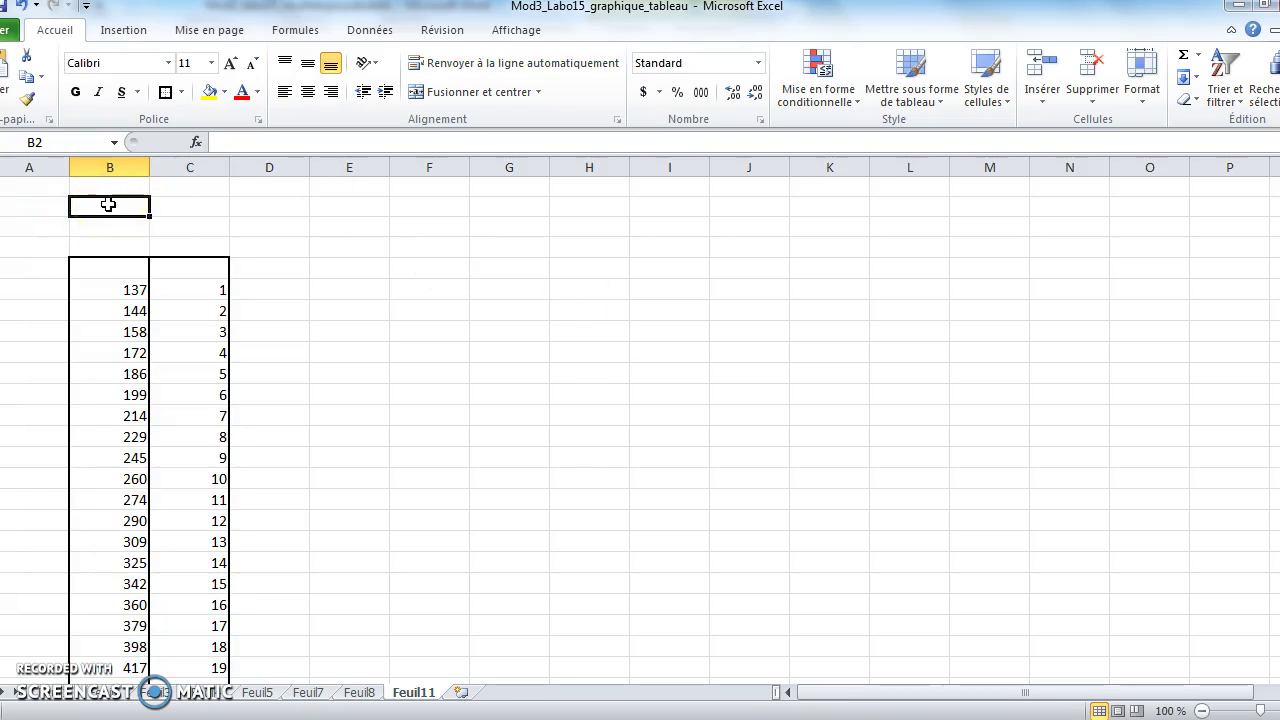
pyautogui.write('V')
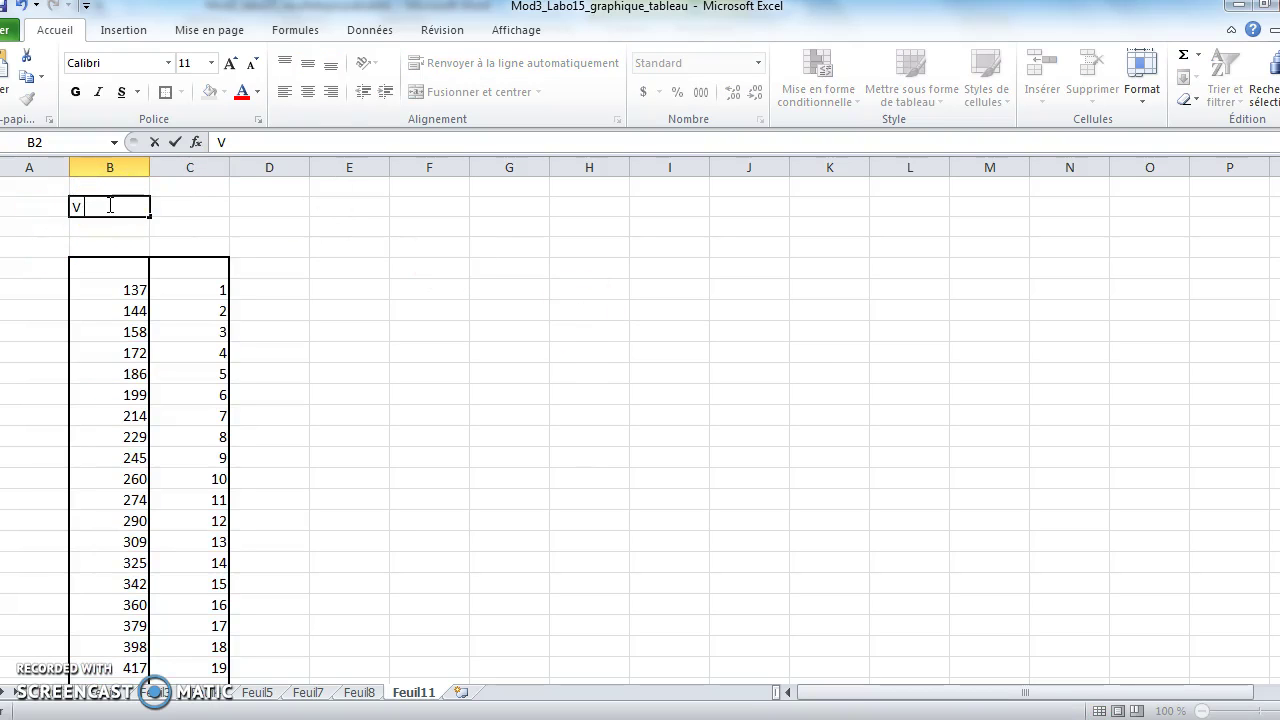
pyautogui.write(' selon t')
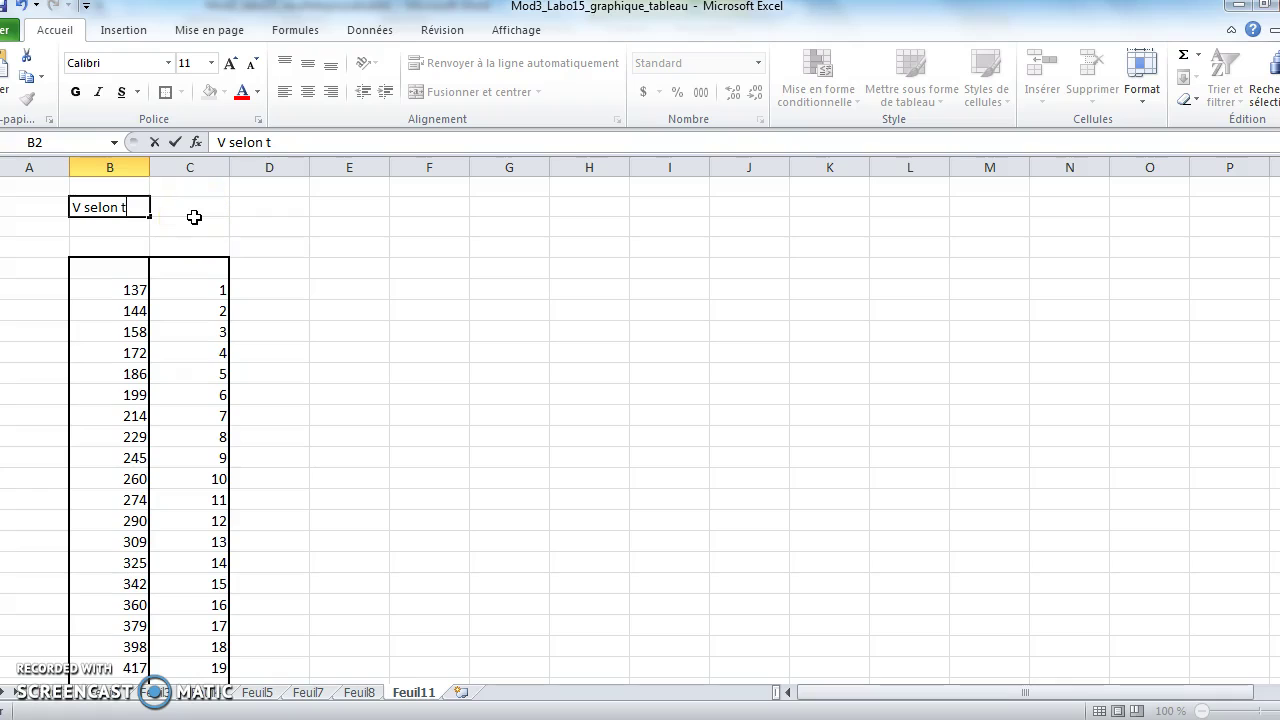
# Label the two data columns with "x" in cell B3 and "y" in cell C3.
pyautogui.click(106, 227)
pyautogui.write('x')
pyautogui.click(183, 230)
pyautogui.write('y')
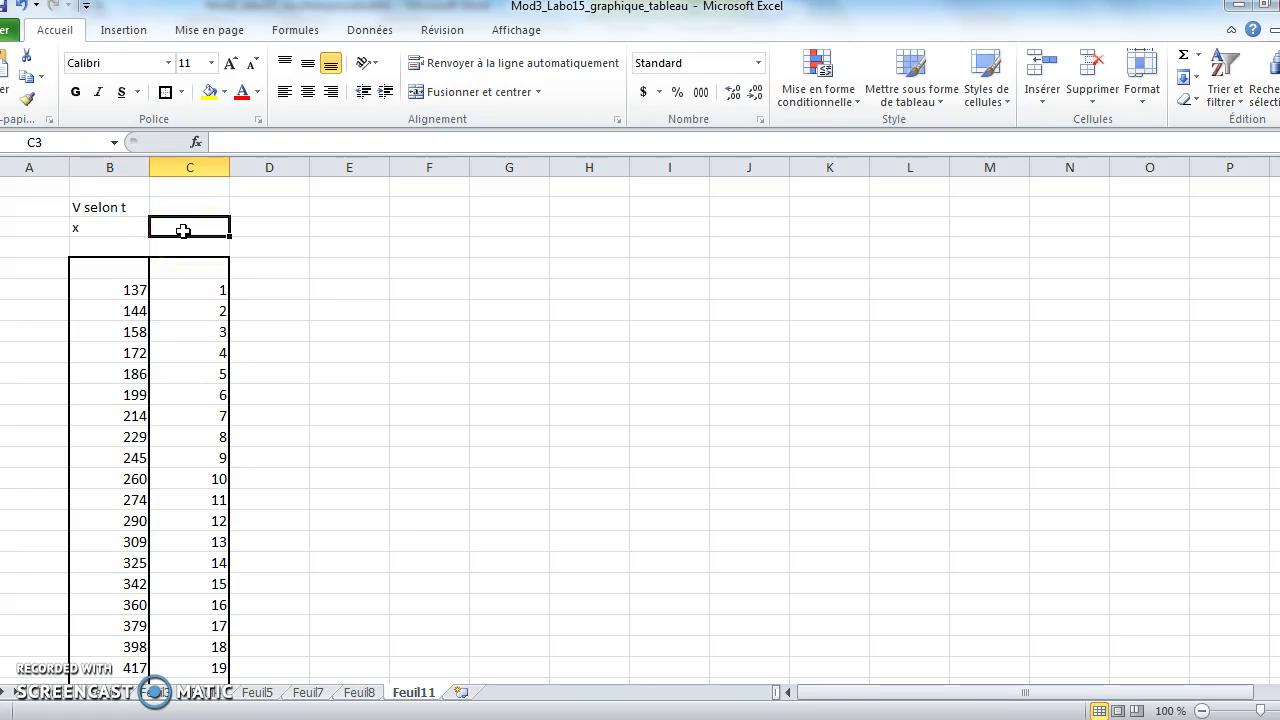
pyautogui.click(154, 230)
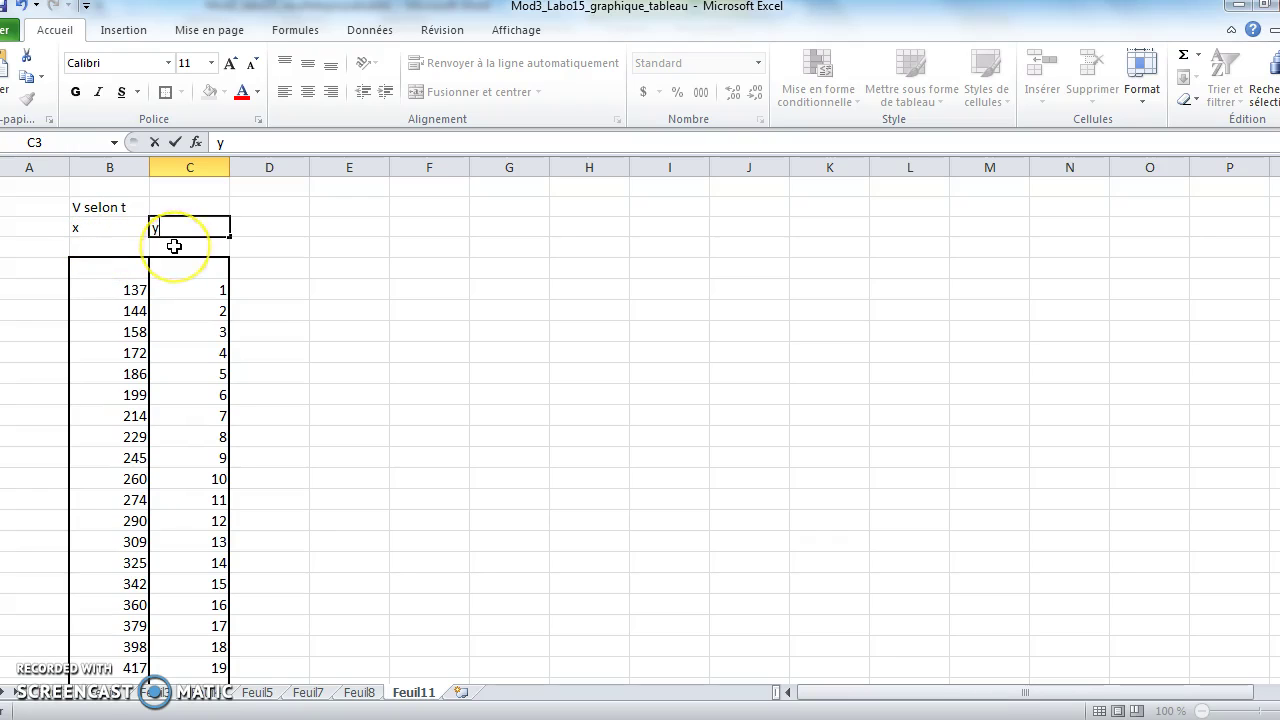
# Enter the column headers "Volume (mL)" in cell C4 and "Temps (s)" in cell B4.
pyautogui.click(174, 246)
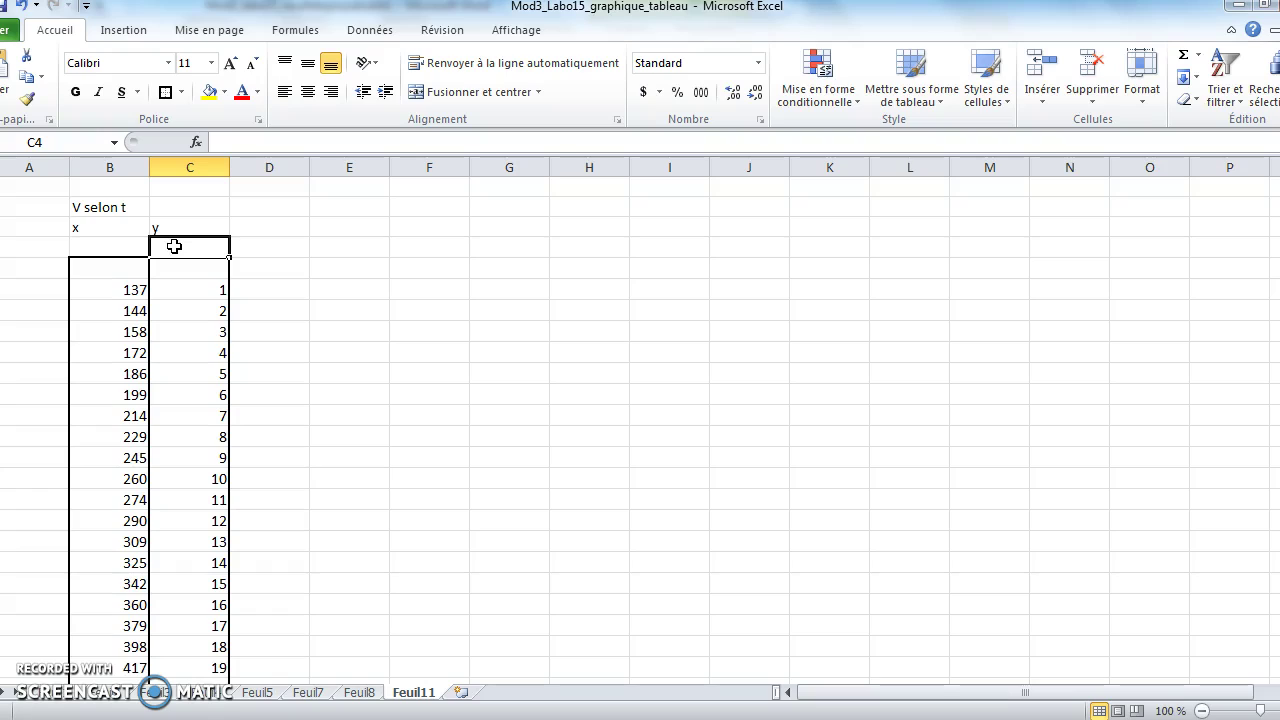
pyautogui.write('Volume')
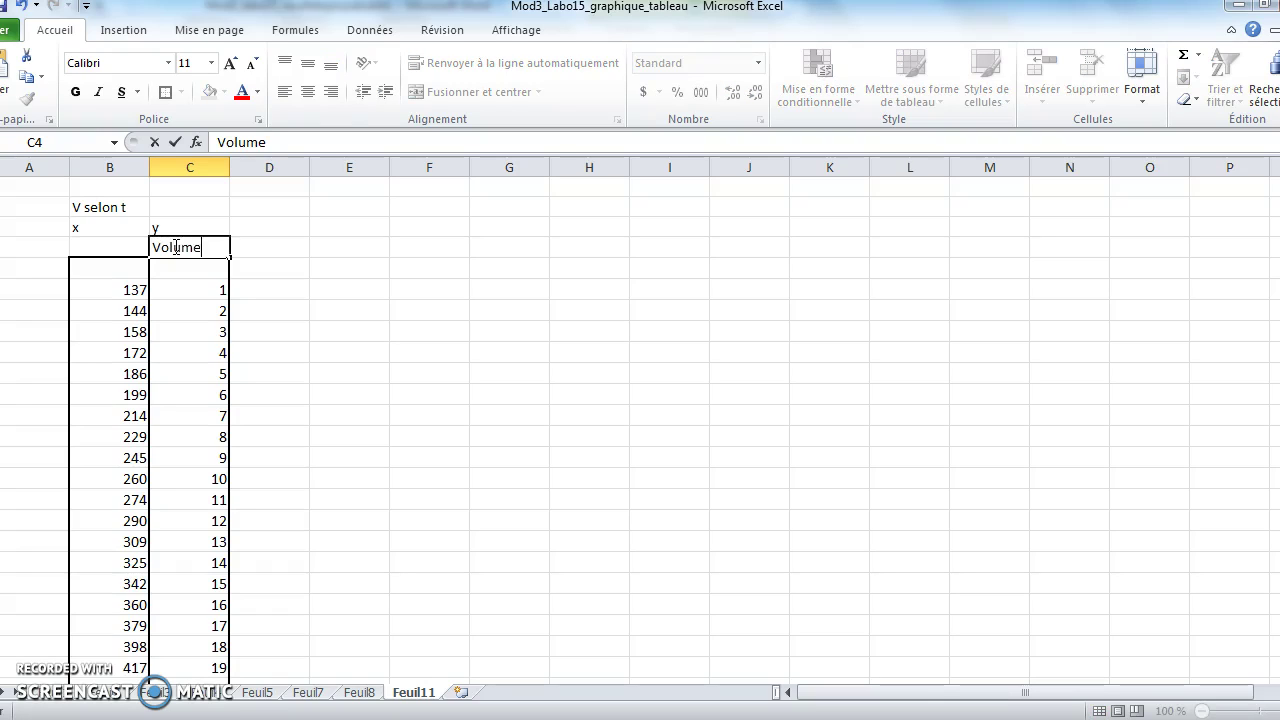
pyautogui.write(' (mL)')
pyautogui.click(115, 246)
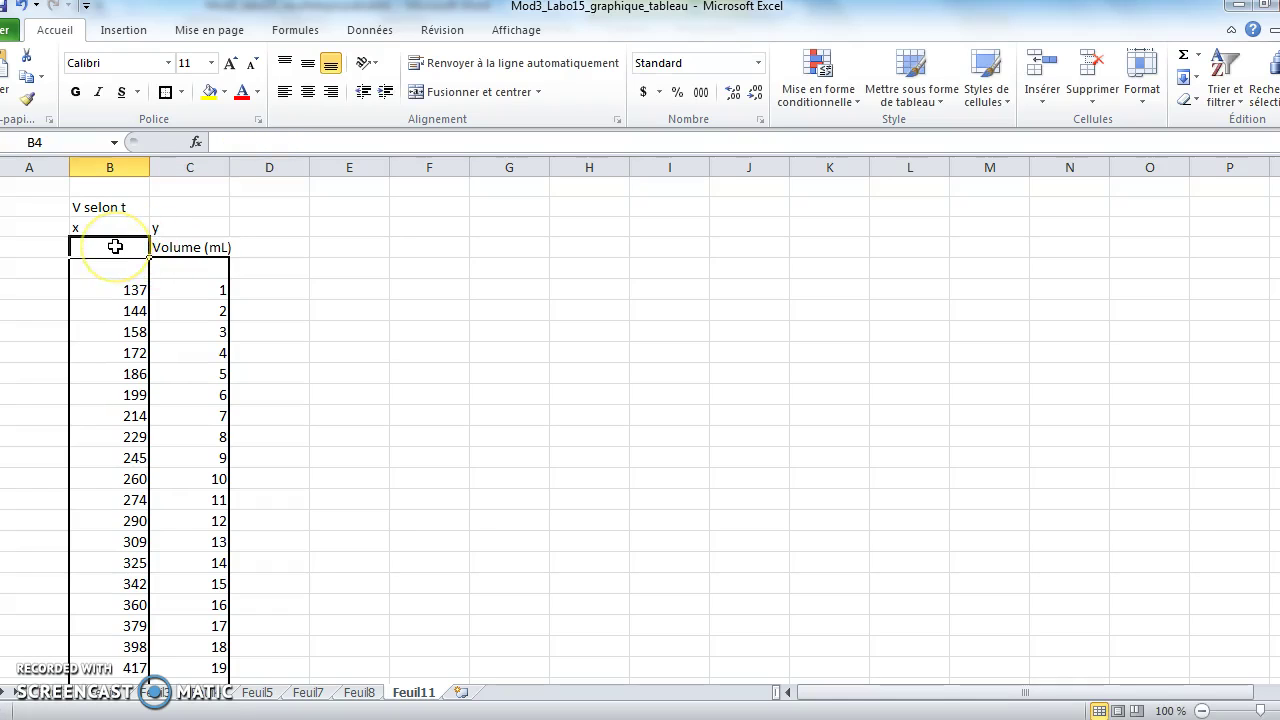
pyautogui.write('temps (s')
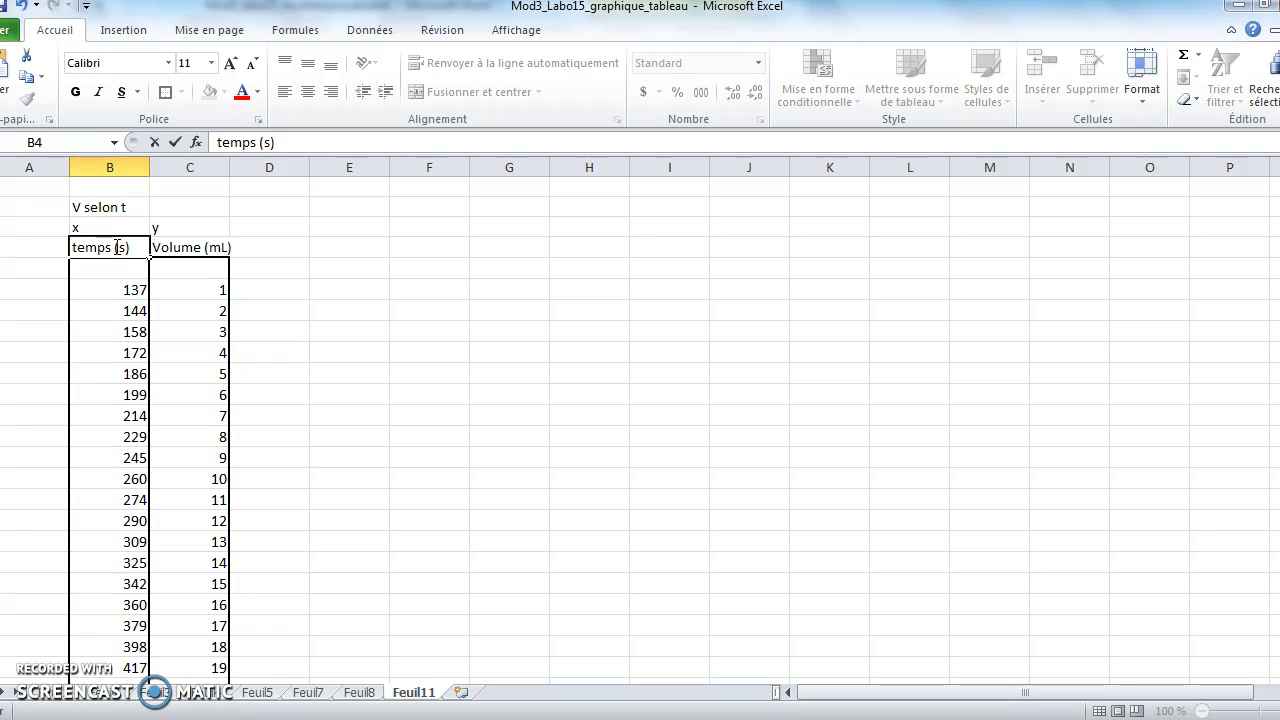
pyautogui.click(110, 250)
pyautogui.press('BackSpace')
pyautogui.write('T')
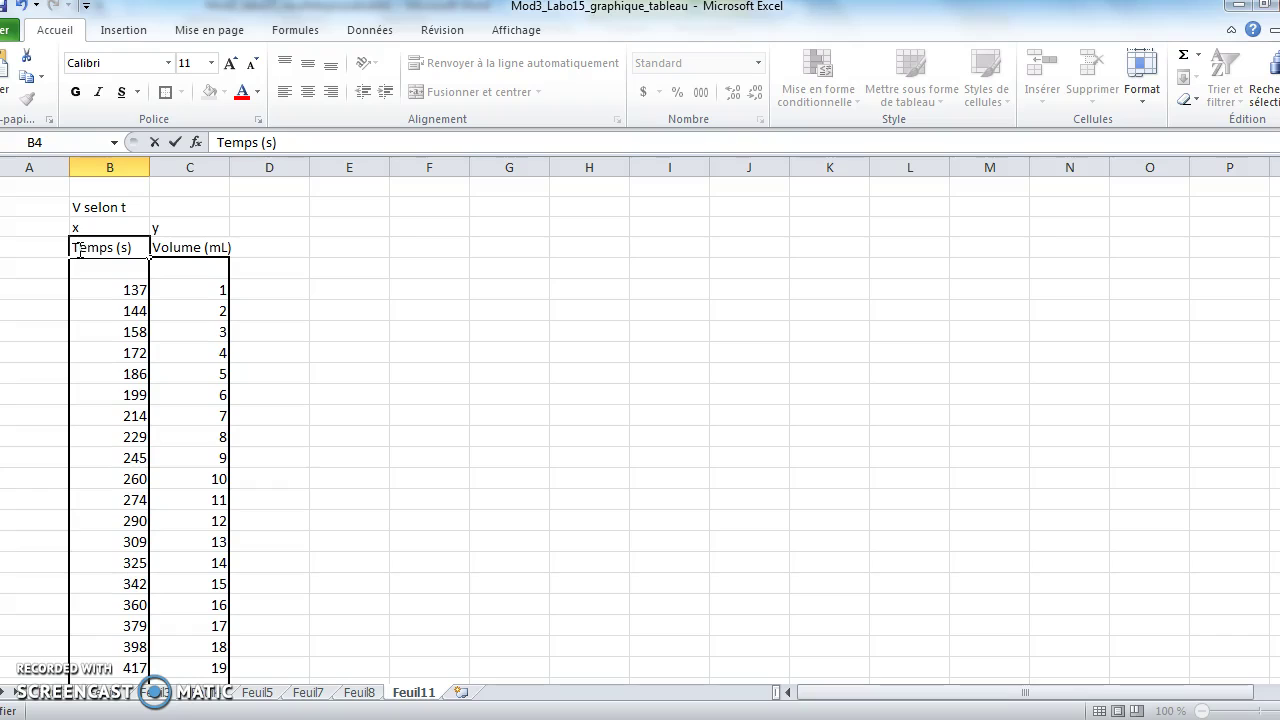
pyautogui.click(82, 250)
pyautogui.click(212, 247)
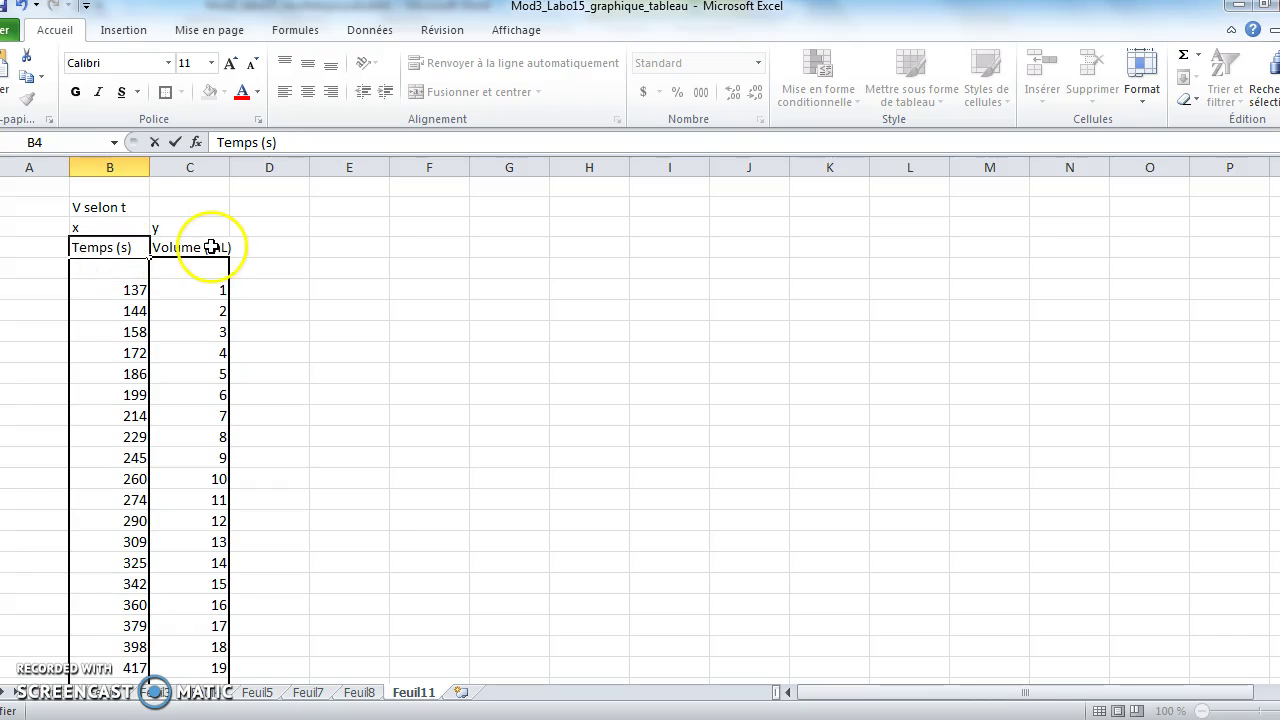
# Fill the empty first data row with 0 in both cells B5 and C5.
pyautogui.click(143, 268)
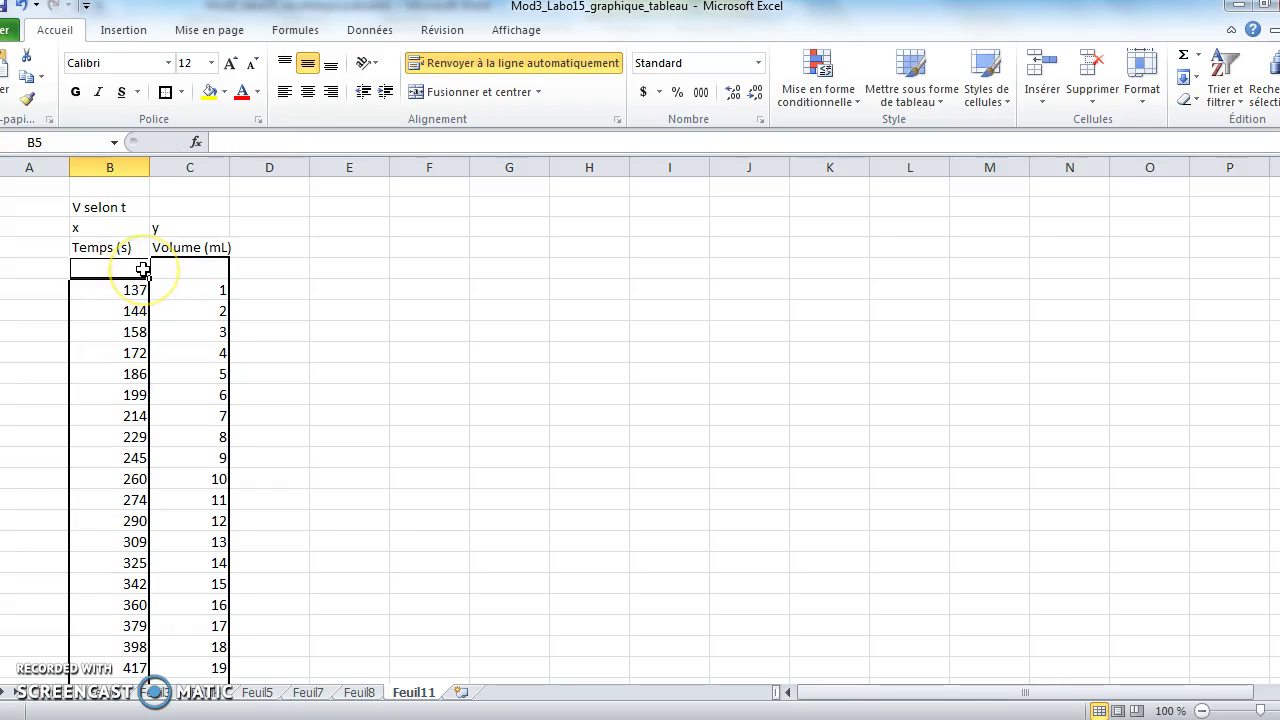
pyautogui.write('0')
pyautogui.click(165, 270)
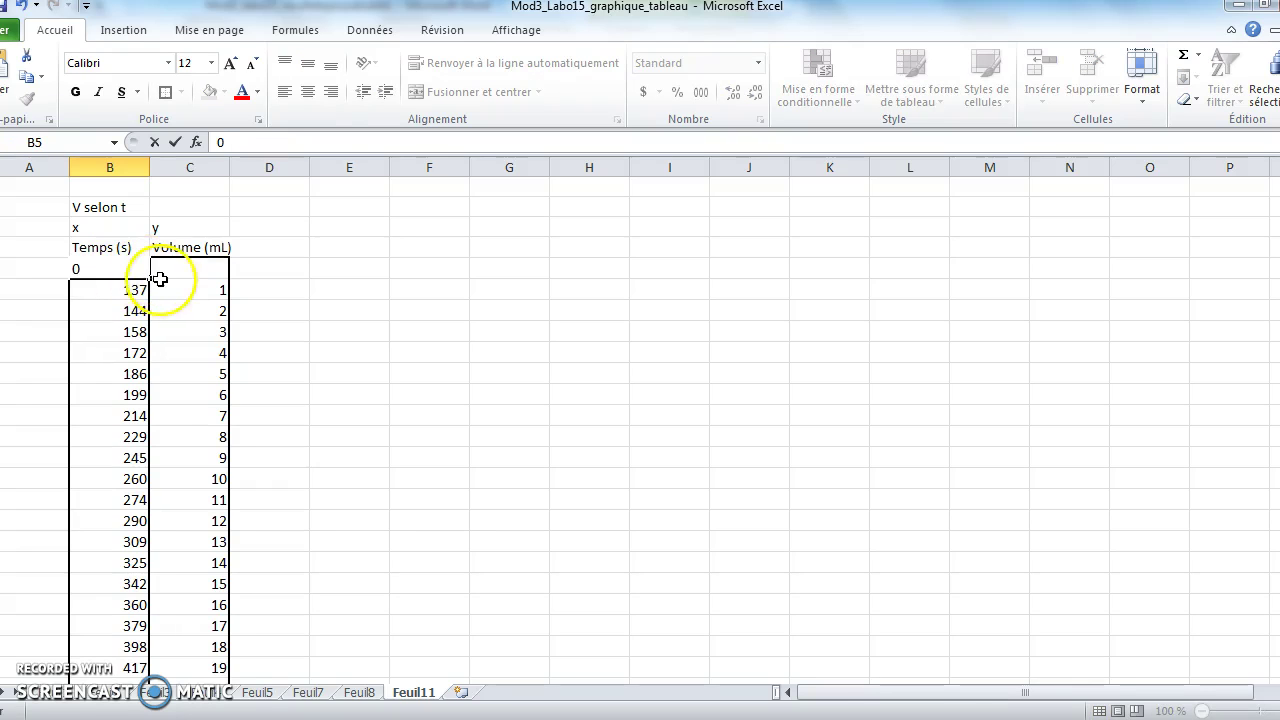
pyautogui.write('0')
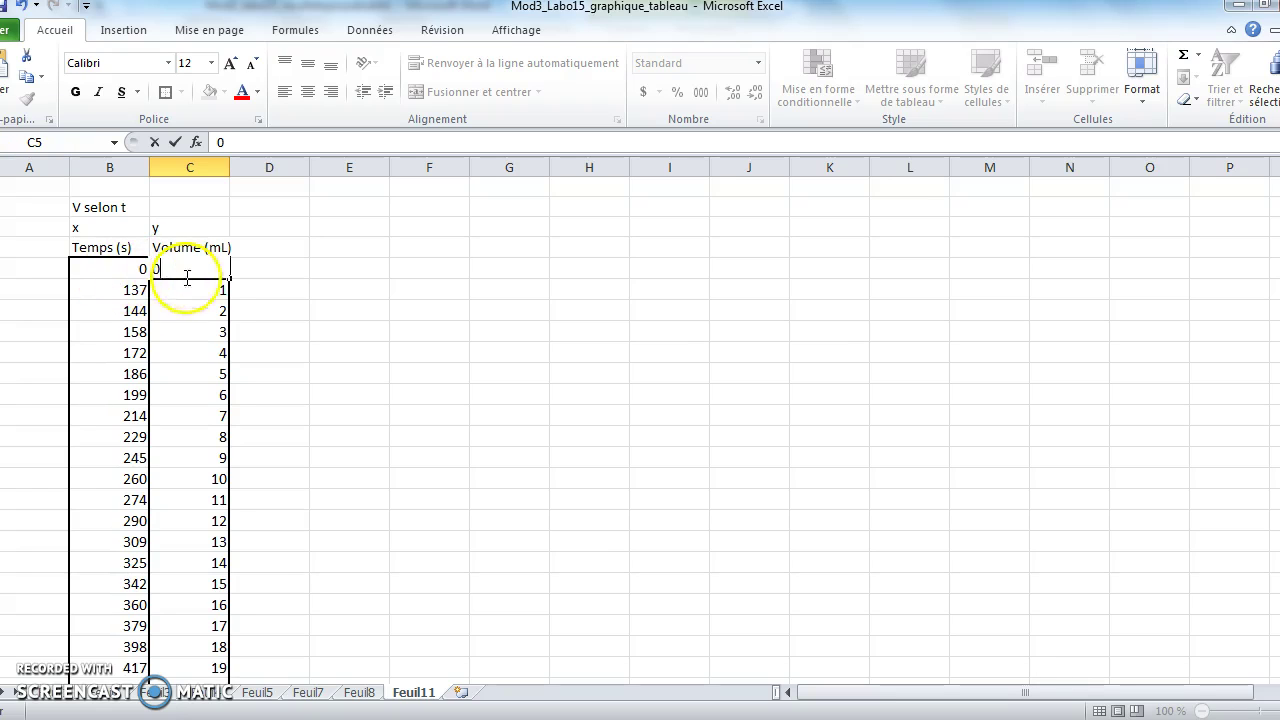
# Insert a scatter chart with smooth lines and markers from all the time and volume values, B5 to C50.
pyautogui.click(122, 270)
pyautogui.moveTo(122, 270); pyautogui.dragTo(173, 332)
pyautogui.click(173, 332)
pyautogui.moveTo(94, 266); pyautogui.dragTo(190, 648)
pyautogui.moveTo(195, 602); pyautogui.dragTo(192, 650)
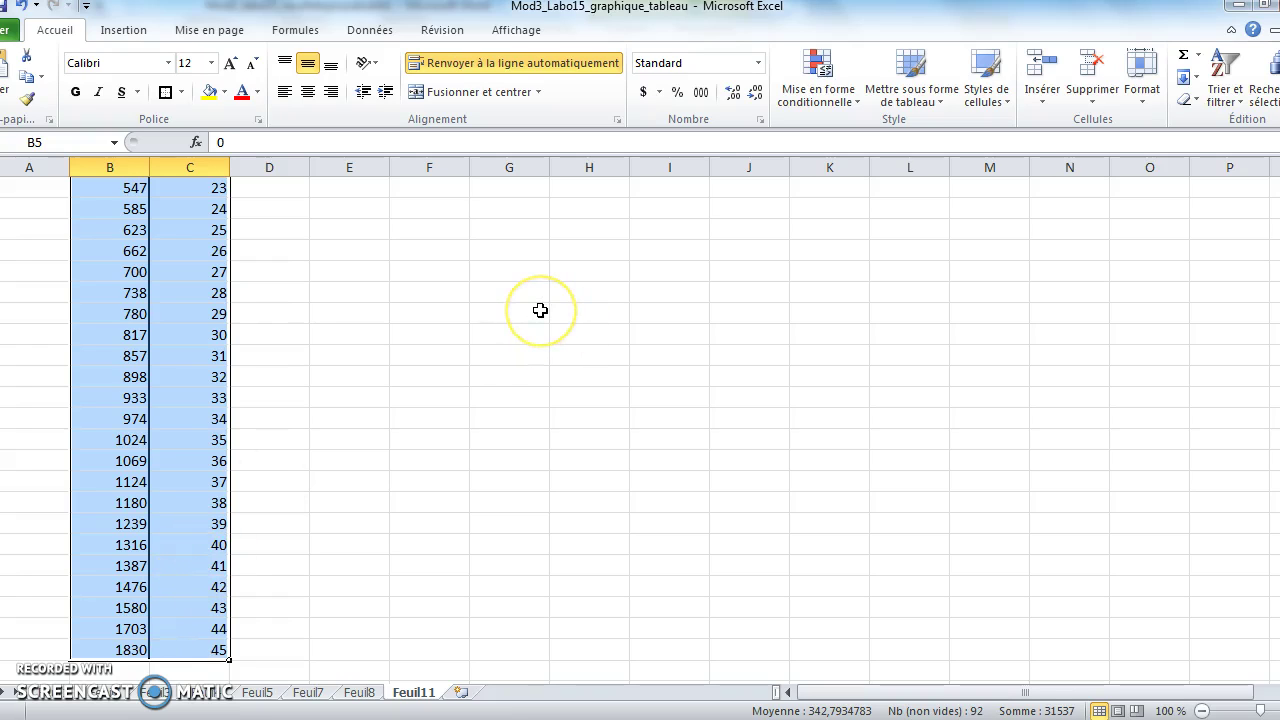
pyautogui.click(120, 30)
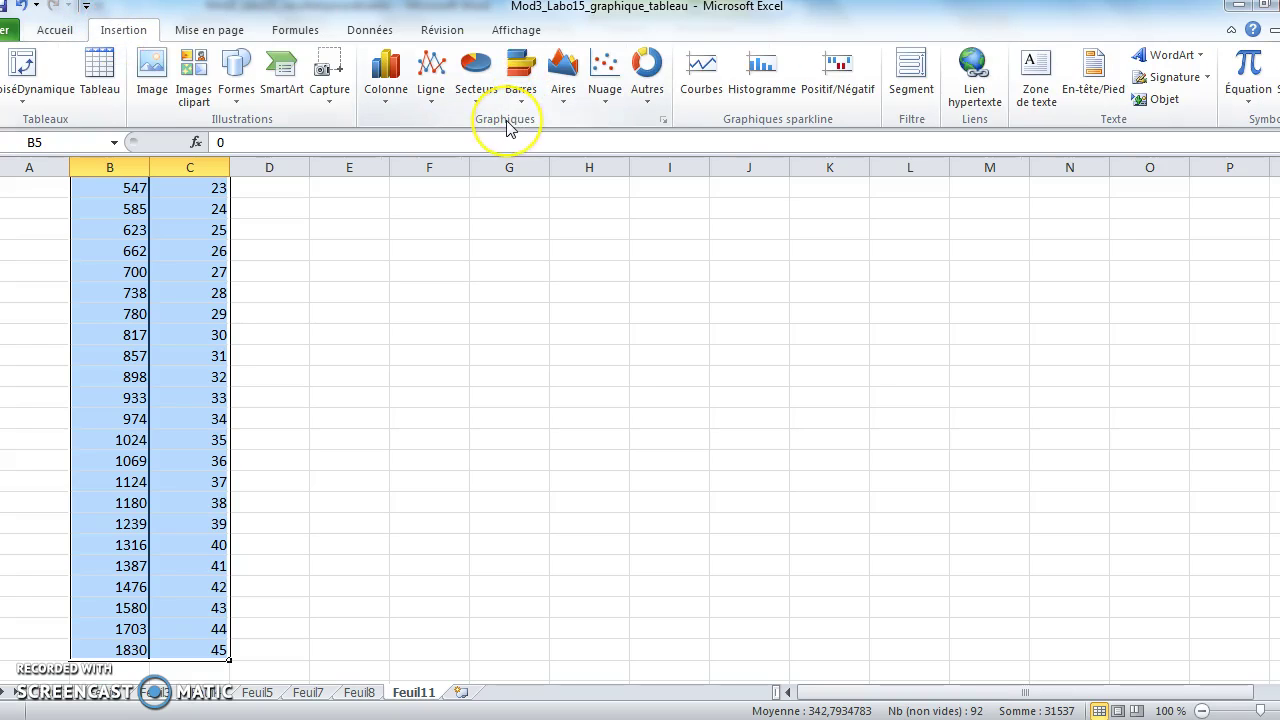
pyautogui.click(605, 80)
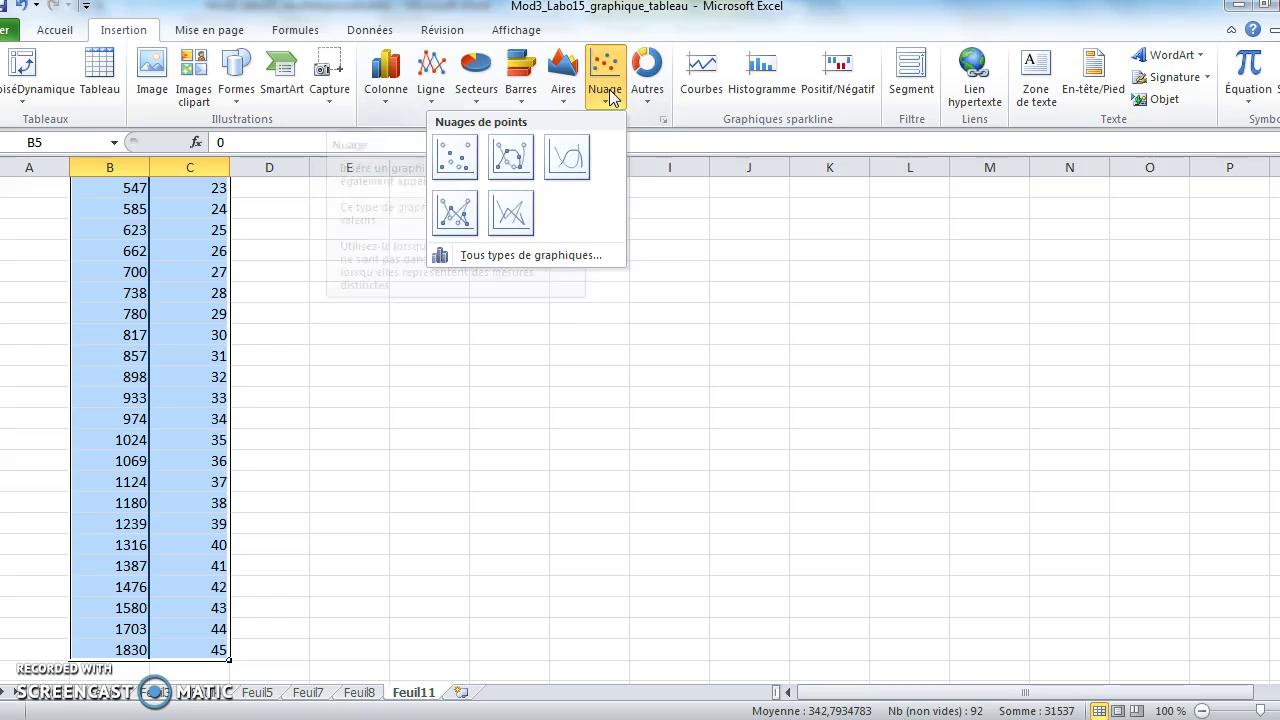
pyautogui.click(510, 163)
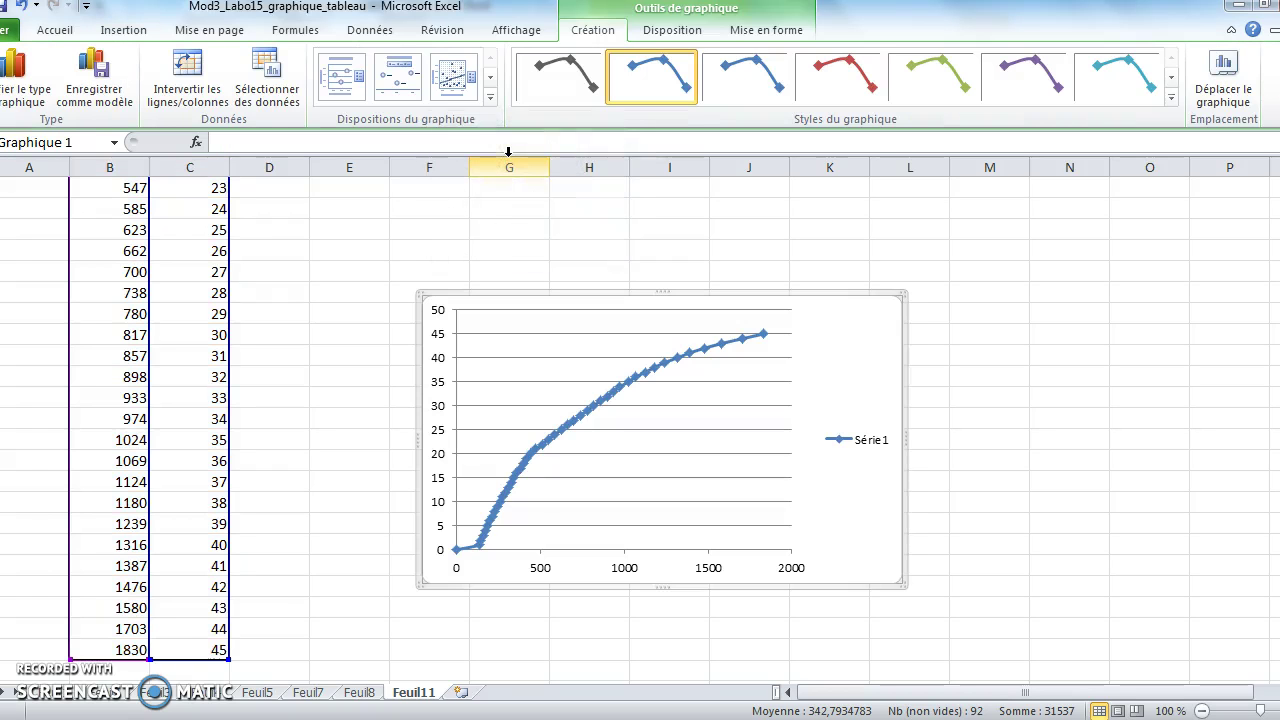
# Delete the Série1 legend from the scatter chart.
pyautogui.click(754, 590)
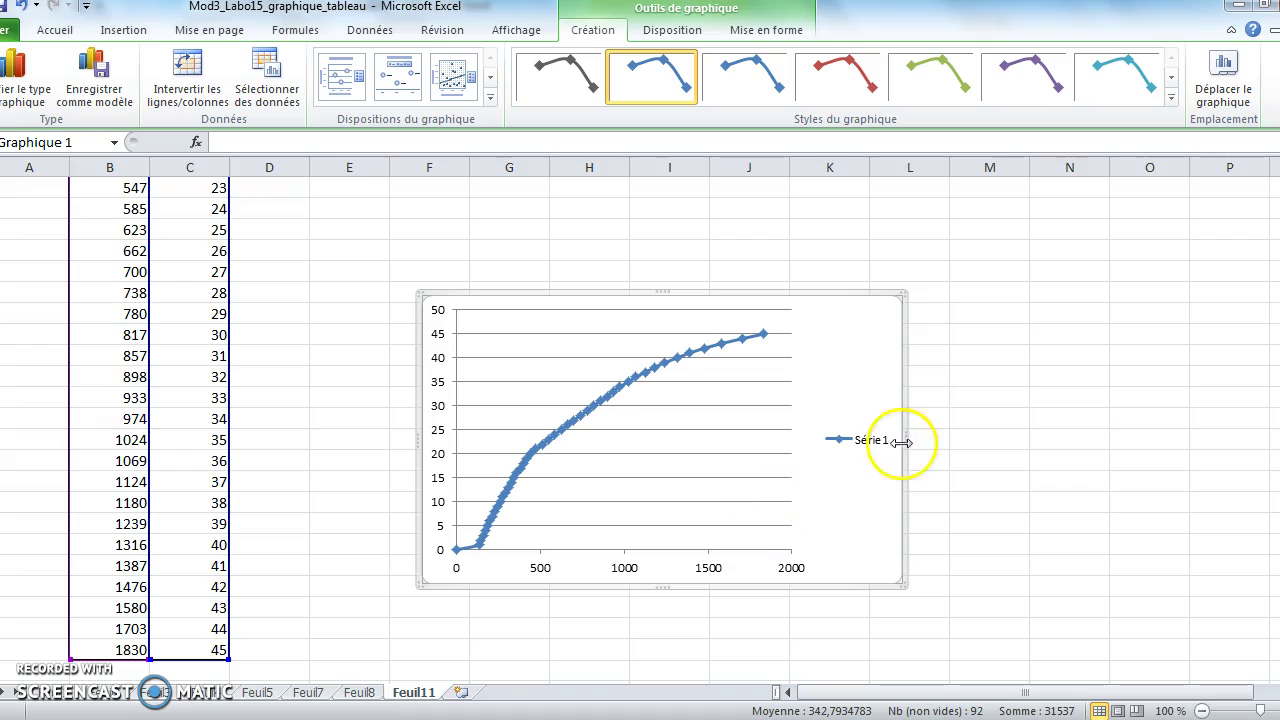
pyautogui.click(860, 446)
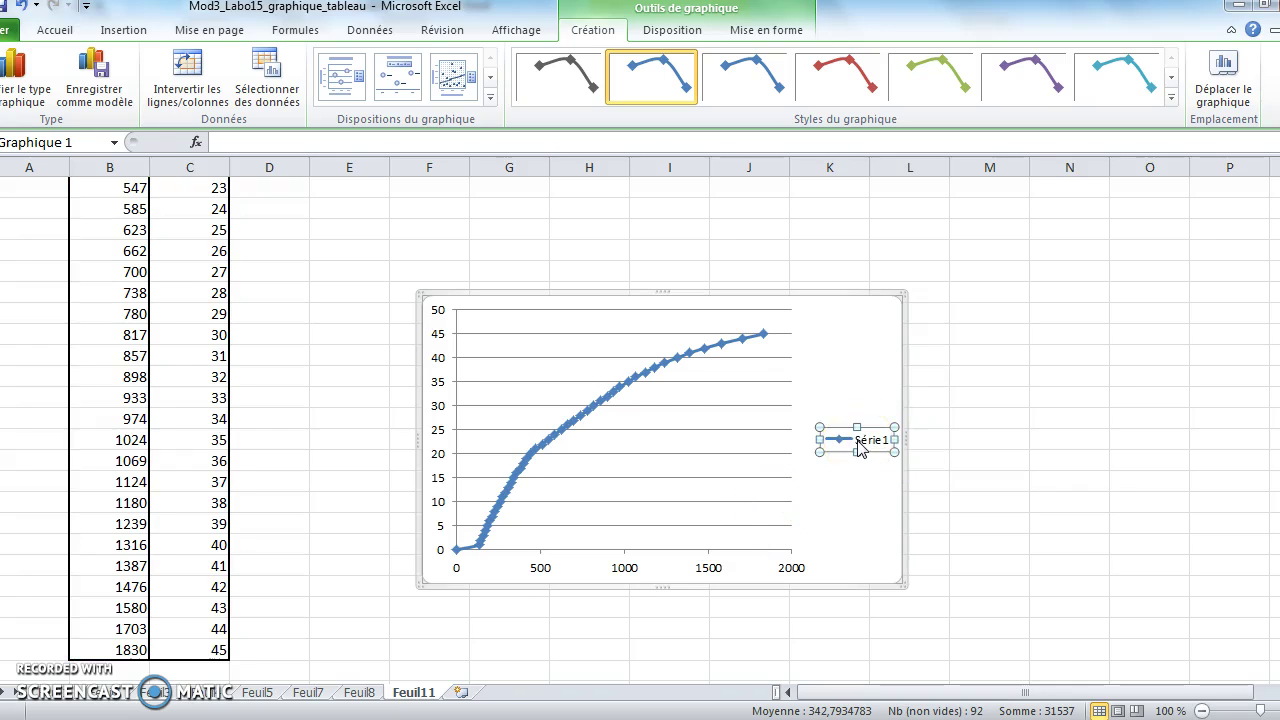
pyautogui.press('Delete')
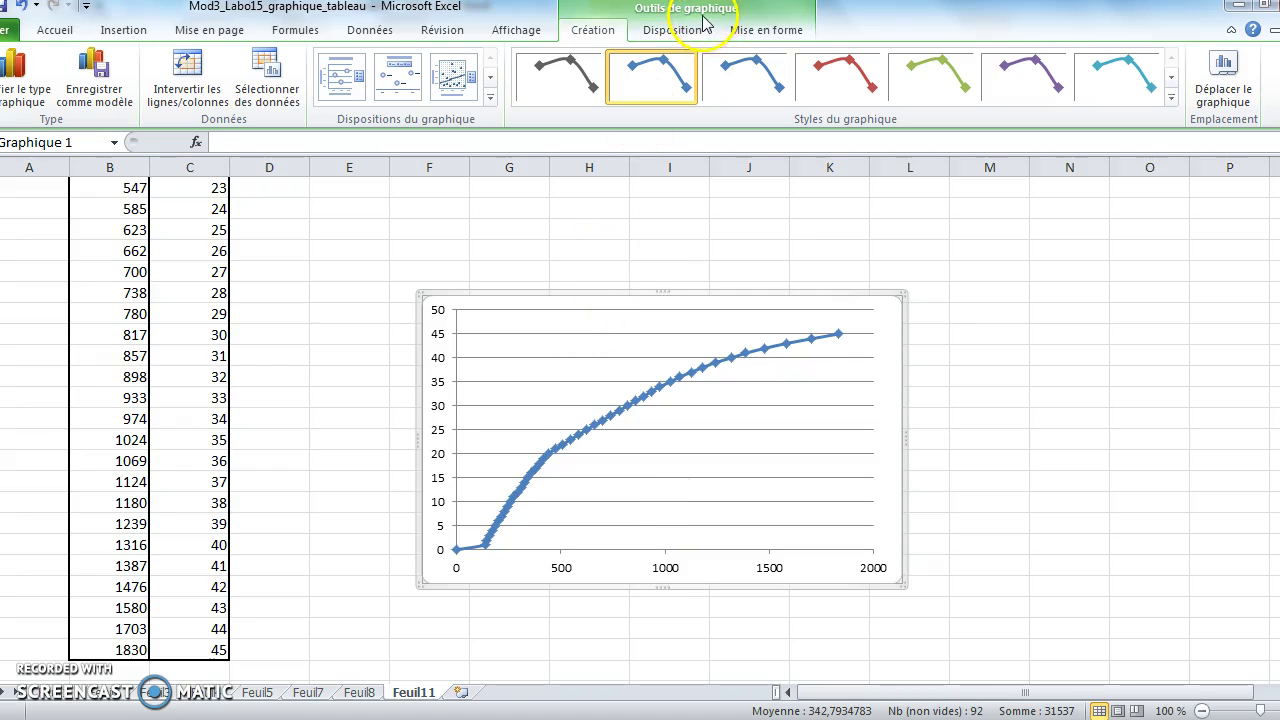
# Add a title above the chart reading "Graphique 1: Volume de H2 recueilli" with "selon le temps" on a second line.
pyautogui.click(673, 32)
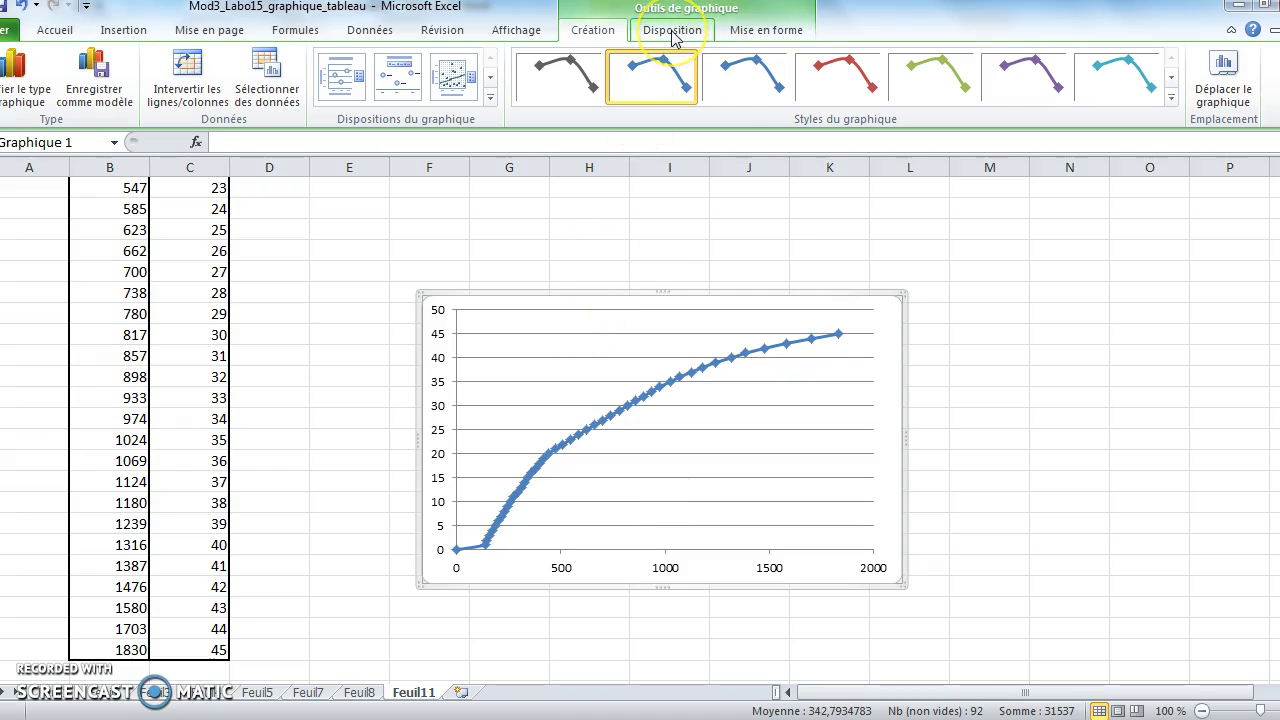
pyautogui.click(322, 92)
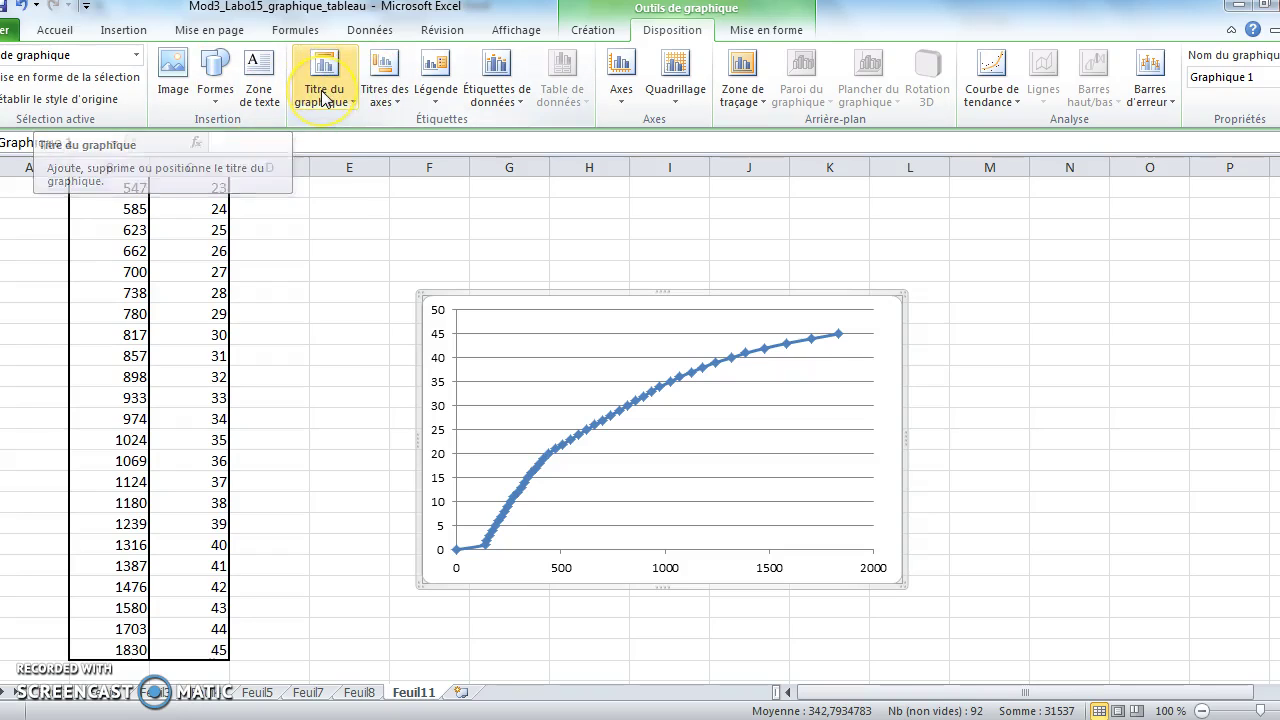
pyautogui.click(323, 94)
pyautogui.click(260, 228)
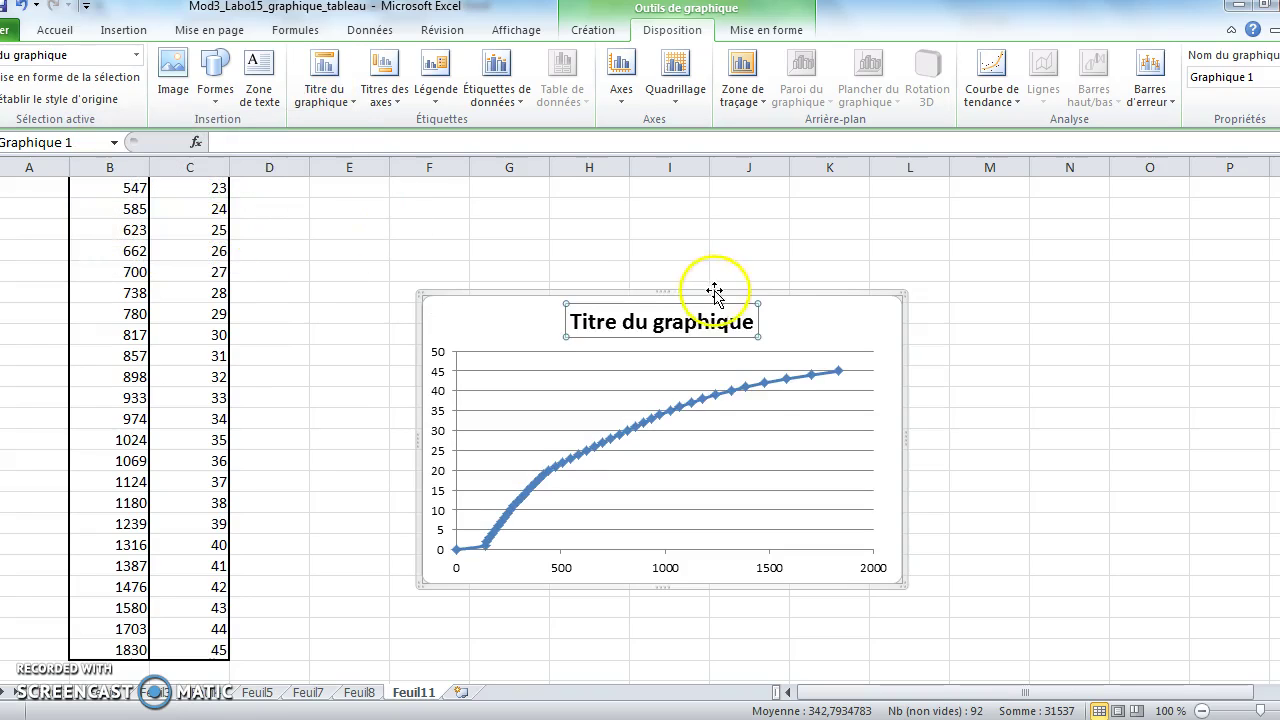
pyautogui.moveTo(752, 320); pyautogui.dragTo(568, 322)
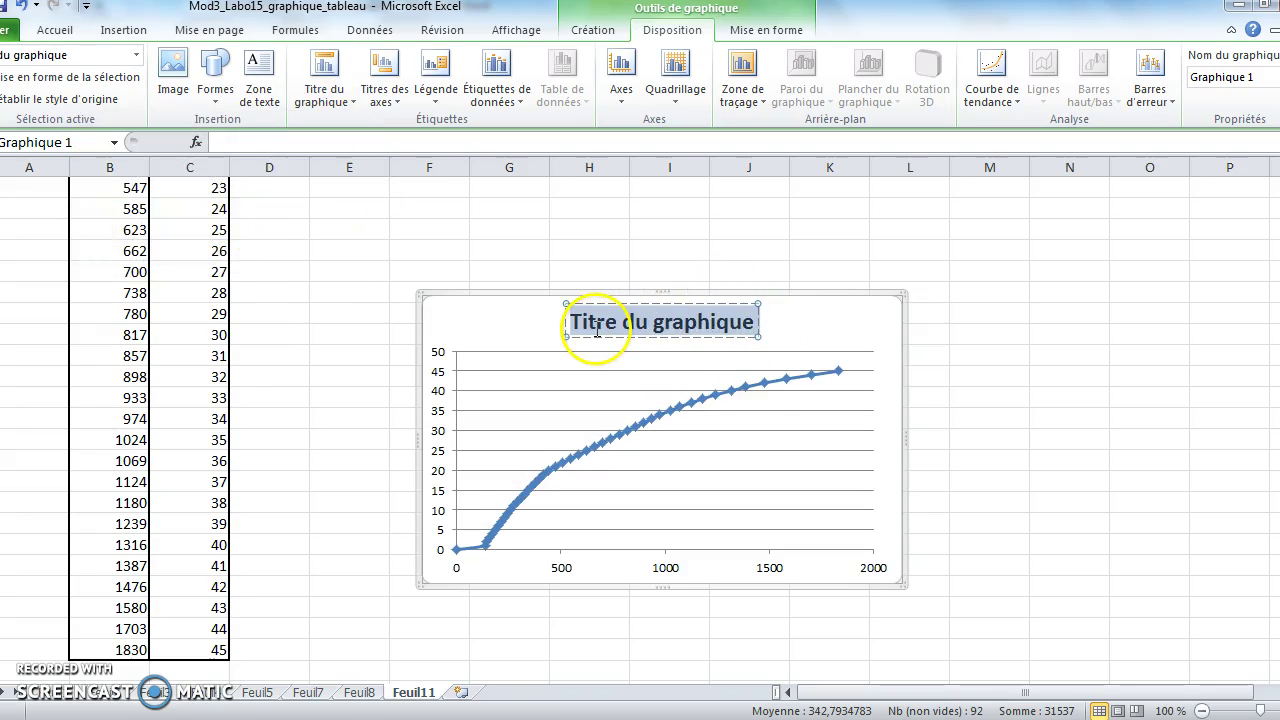
pyautogui.write('Gr')
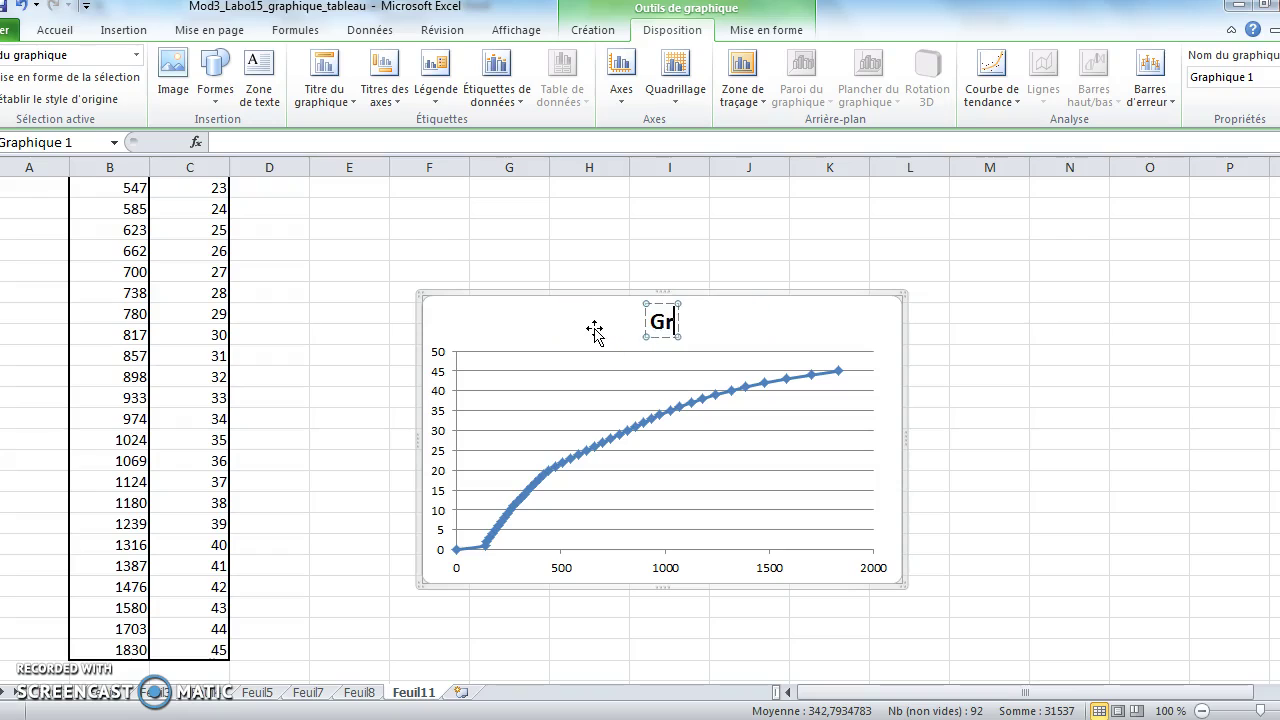
pyautogui.write('aphique')
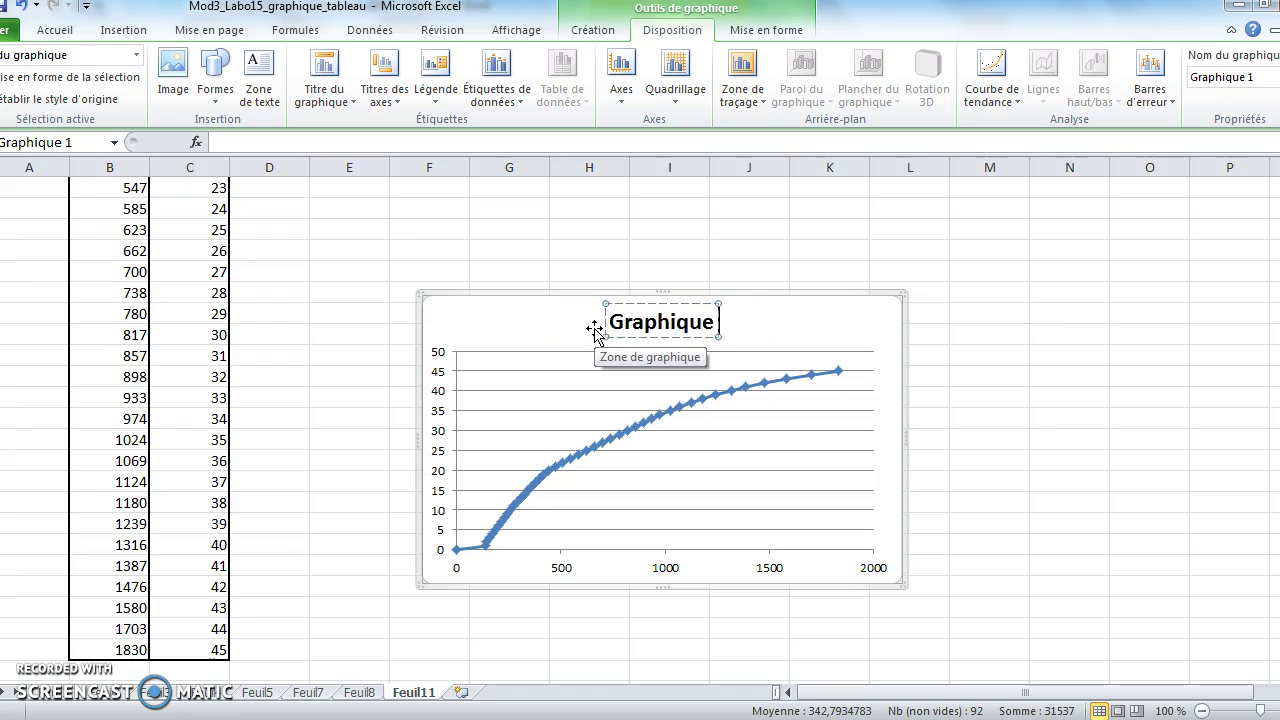
pyautogui.write(' 1:')
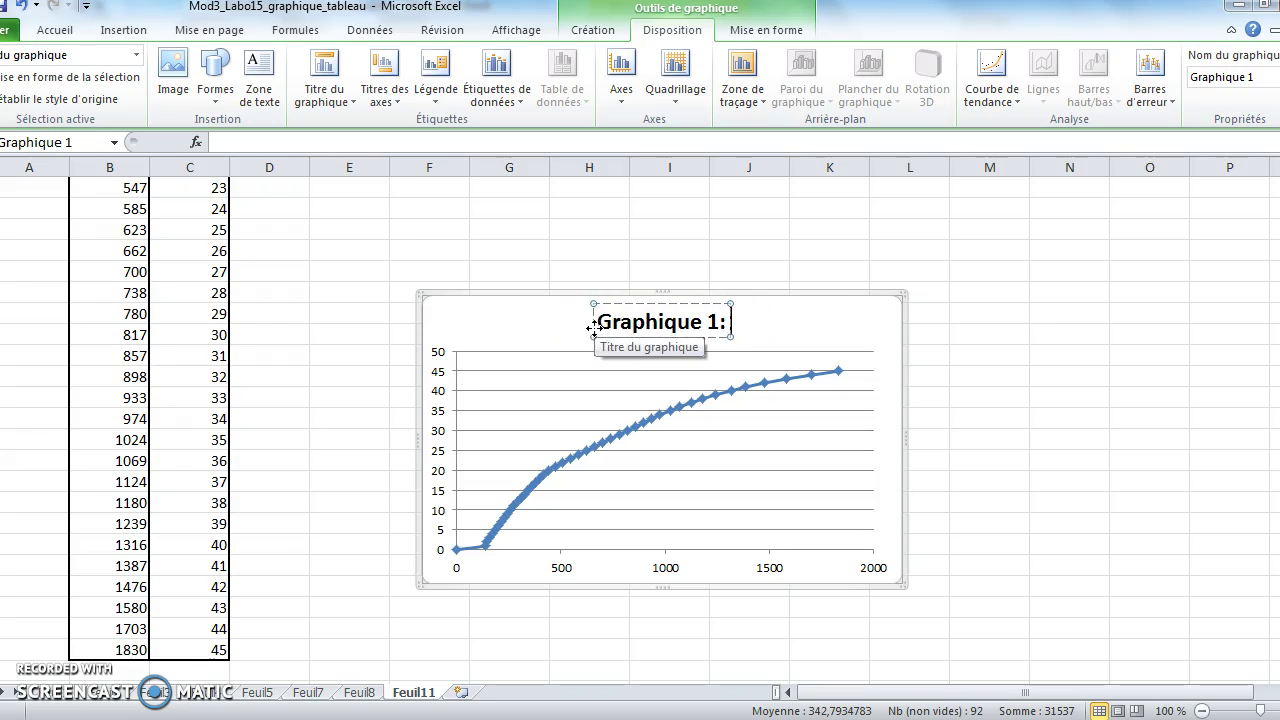
pyautogui.write(' Volume de ')
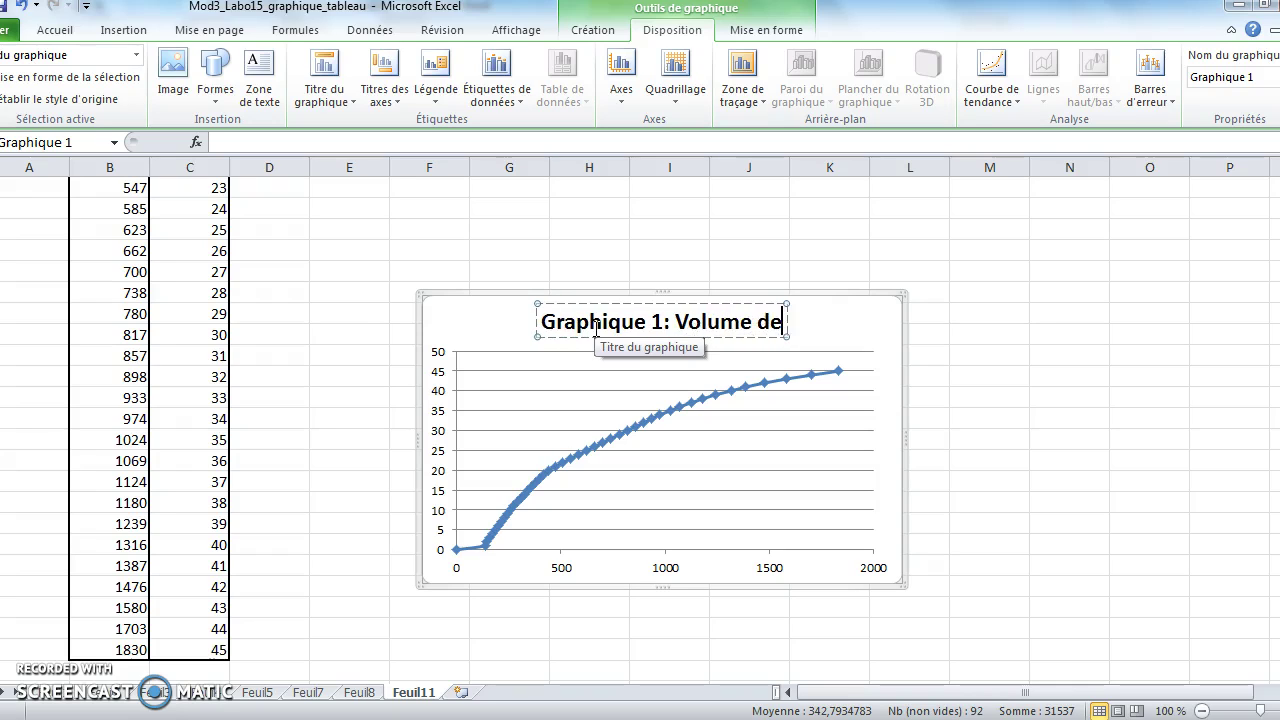
pyautogui.write('H2 r')
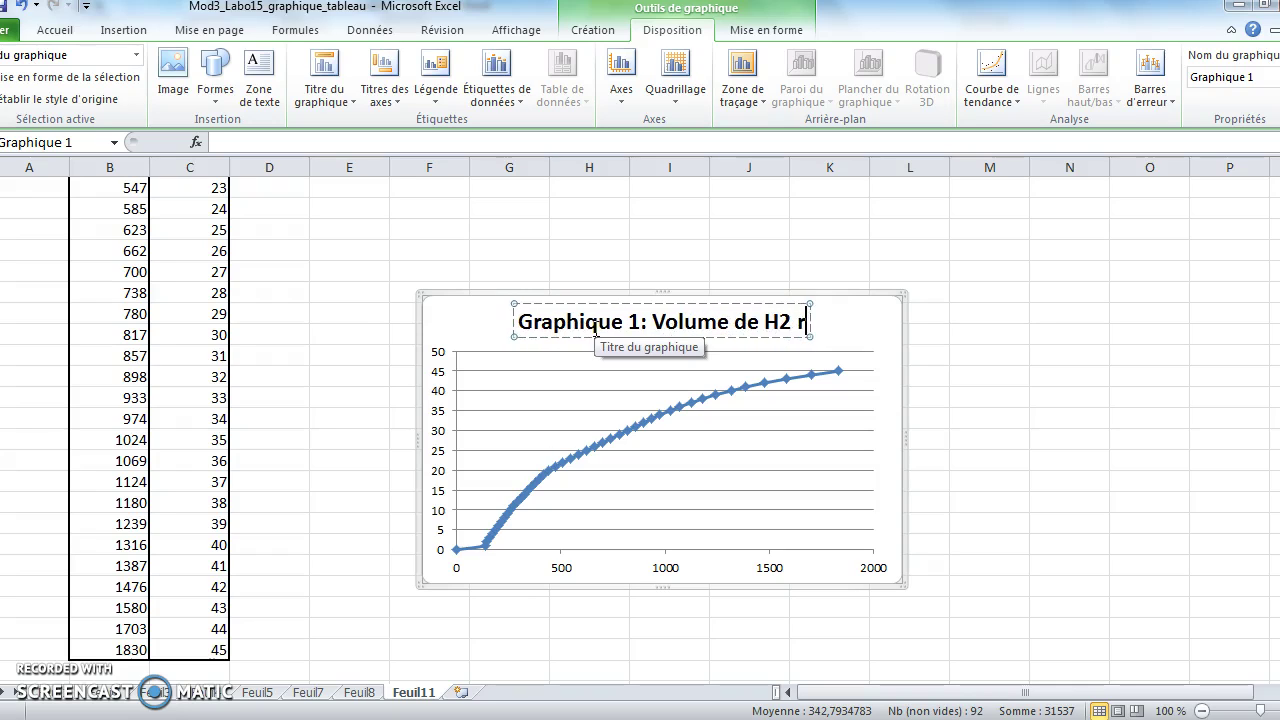
pyautogui.write('ecueilli')
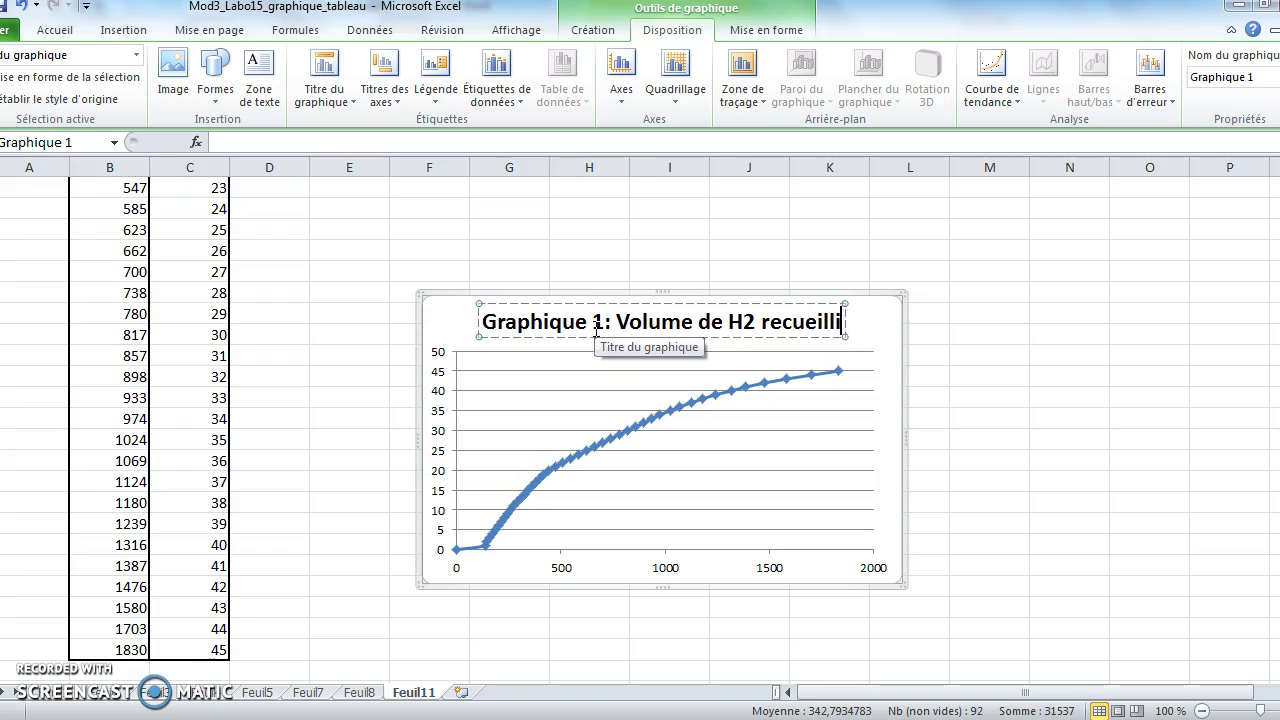
pyautogui.press('Return')
pyautogui.write('selon le temps')
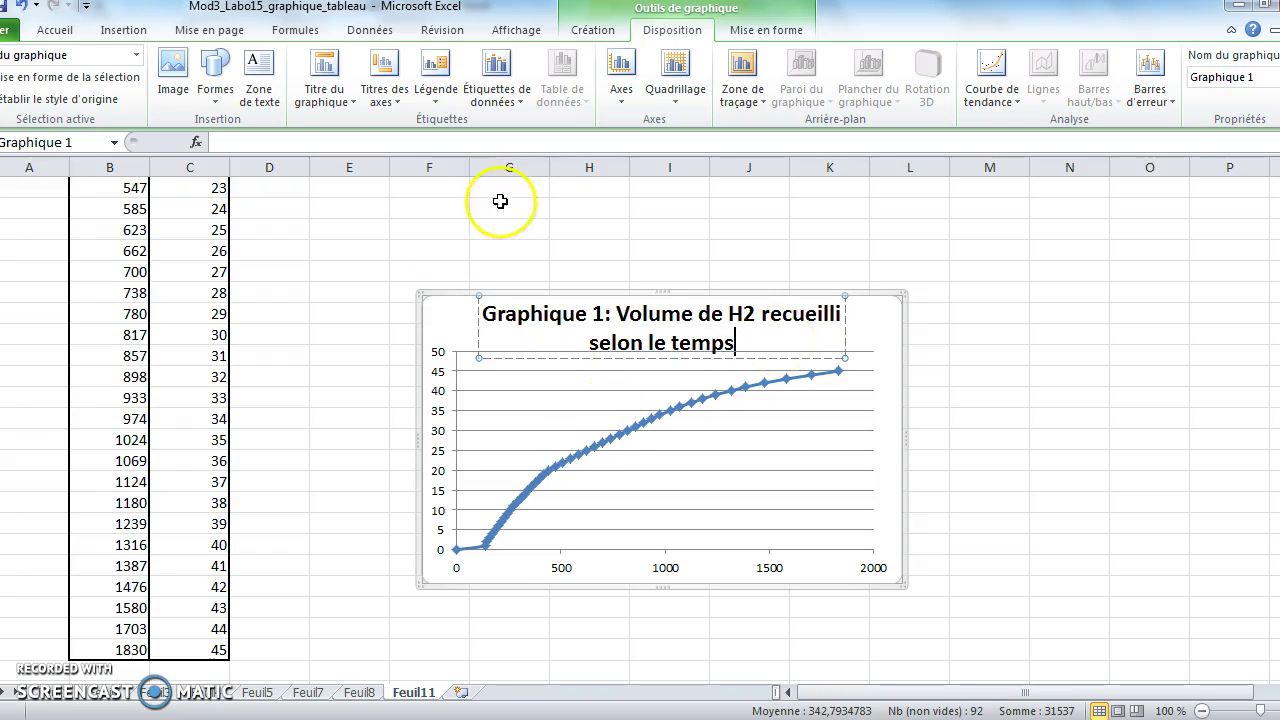
# Add a title below the chart's horizontal axis reading "Temps (s)".
pyautogui.click(385, 97)
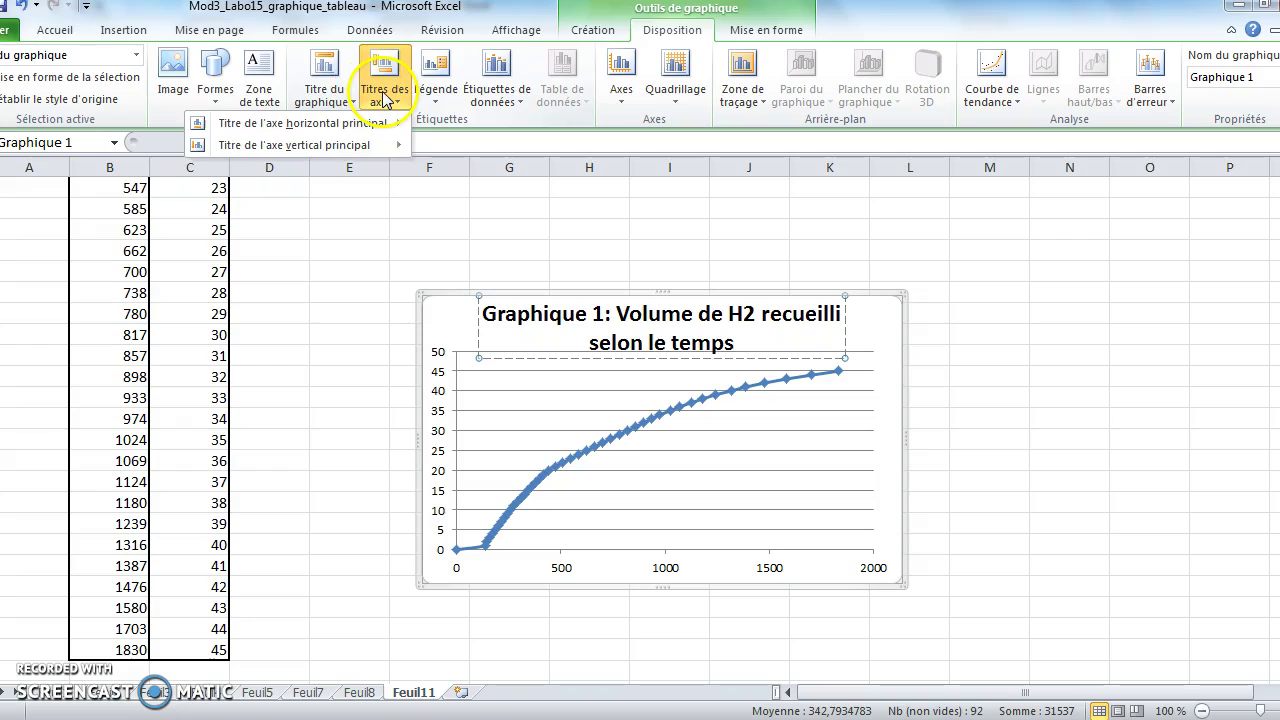
pyautogui.moveTo(370, 122)
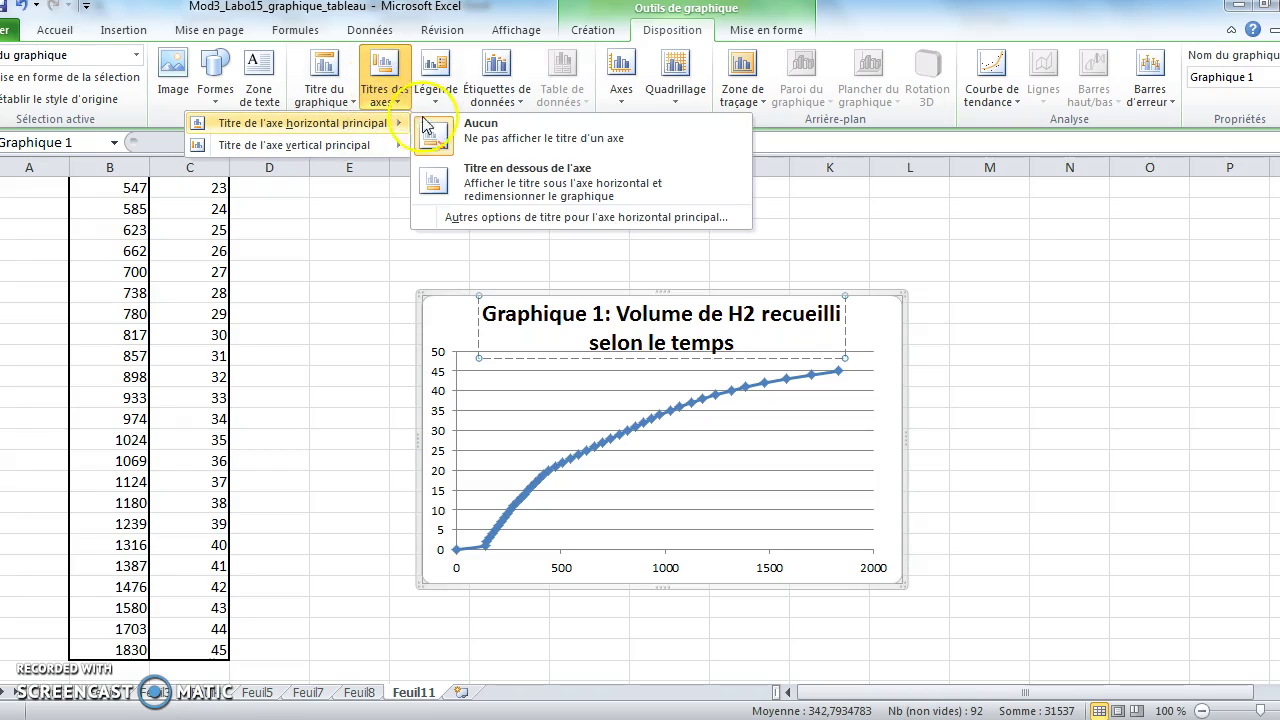
pyautogui.click(503, 186)
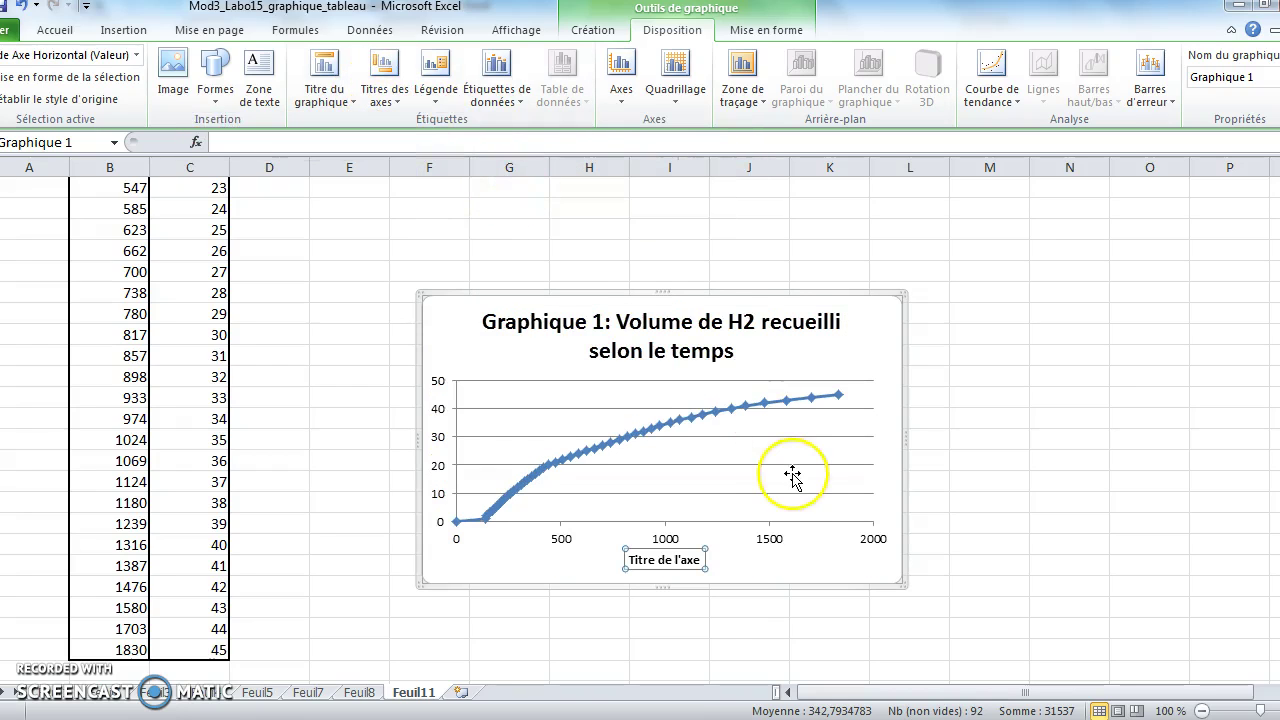
pyautogui.moveTo(698, 560); pyautogui.dragTo(636, 568)
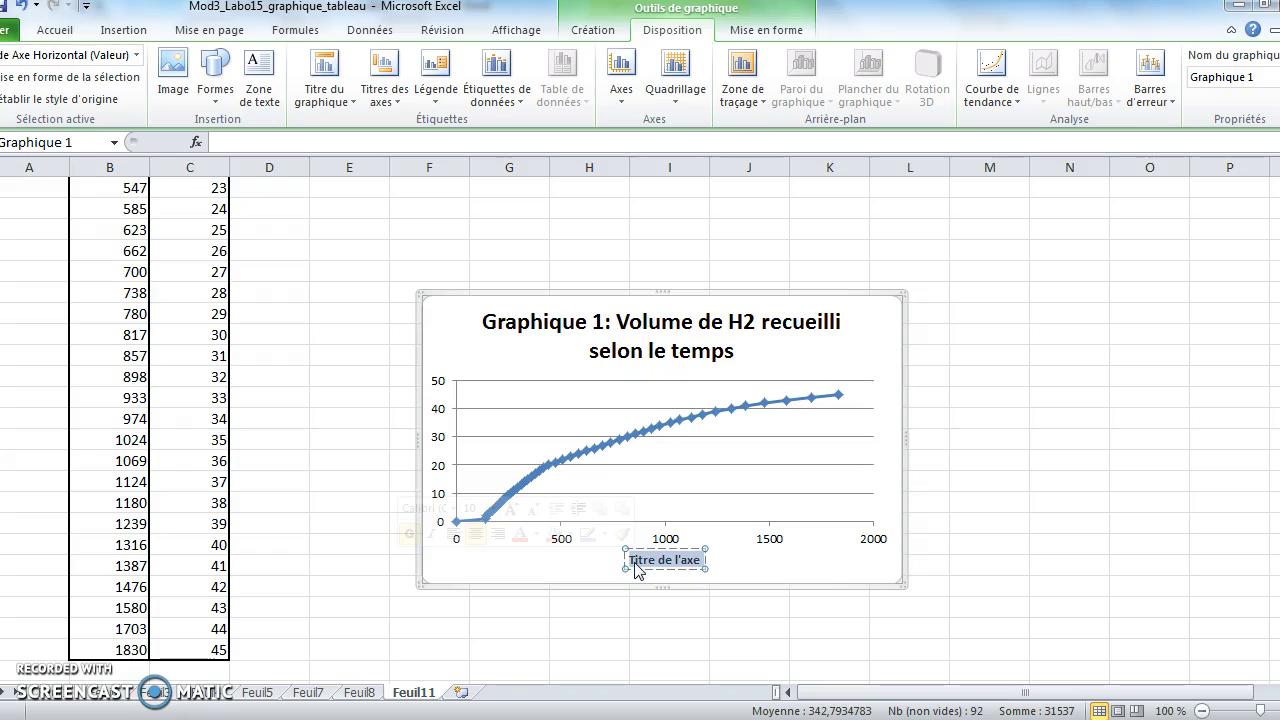
pyautogui.write('Temps')
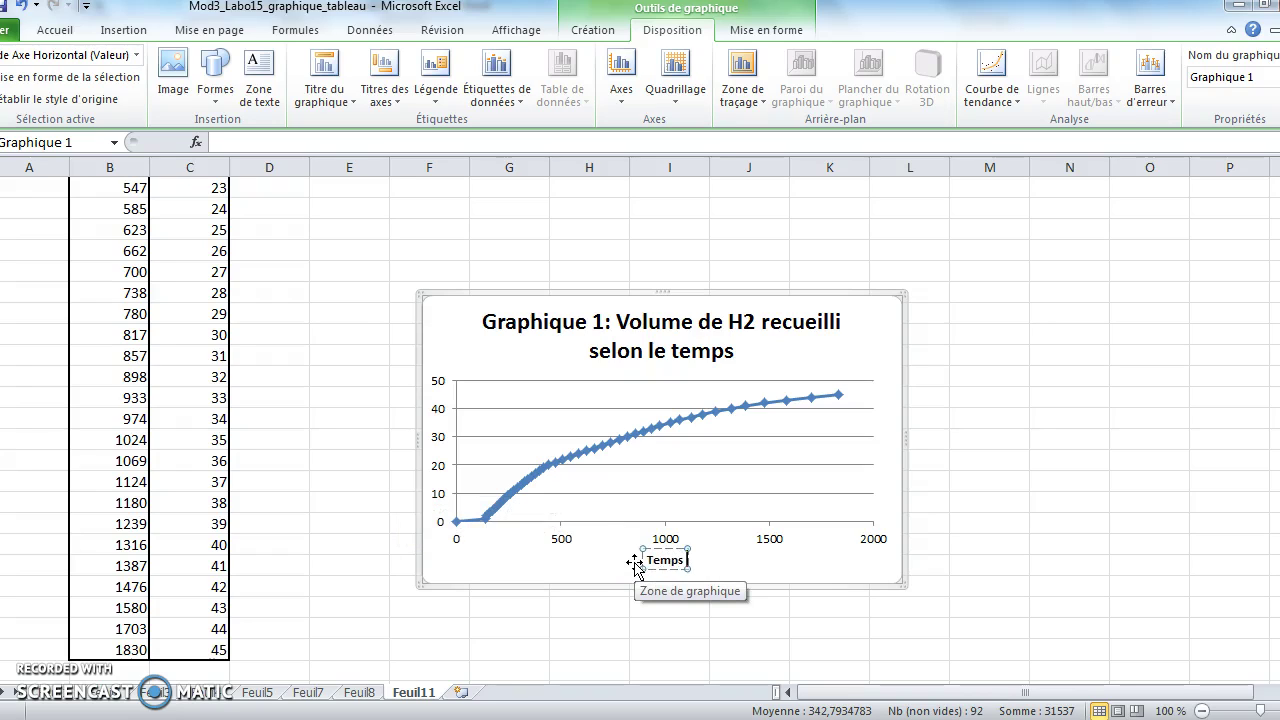
pyautogui.write(' (s)')
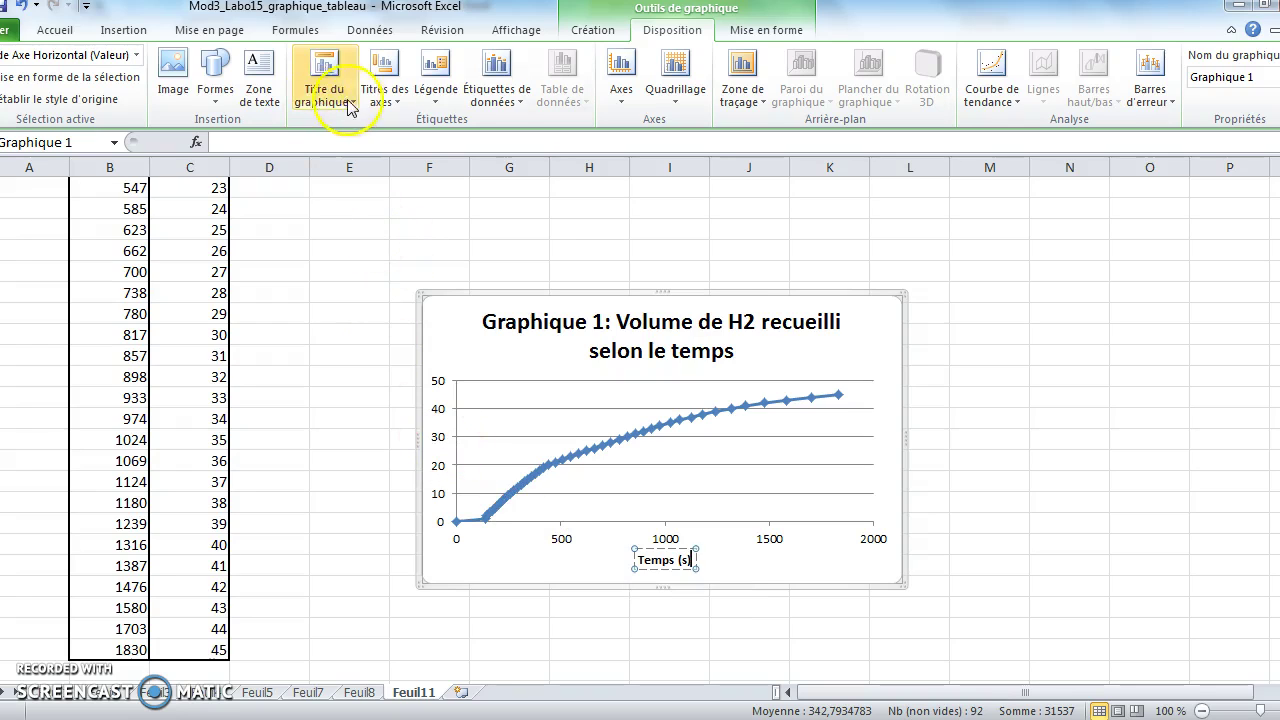
# Add a rotated title to the chart's vertical axis reading "Volume de H2 (mL)".
pyautogui.click(381, 101)
pyautogui.moveTo(350, 150)
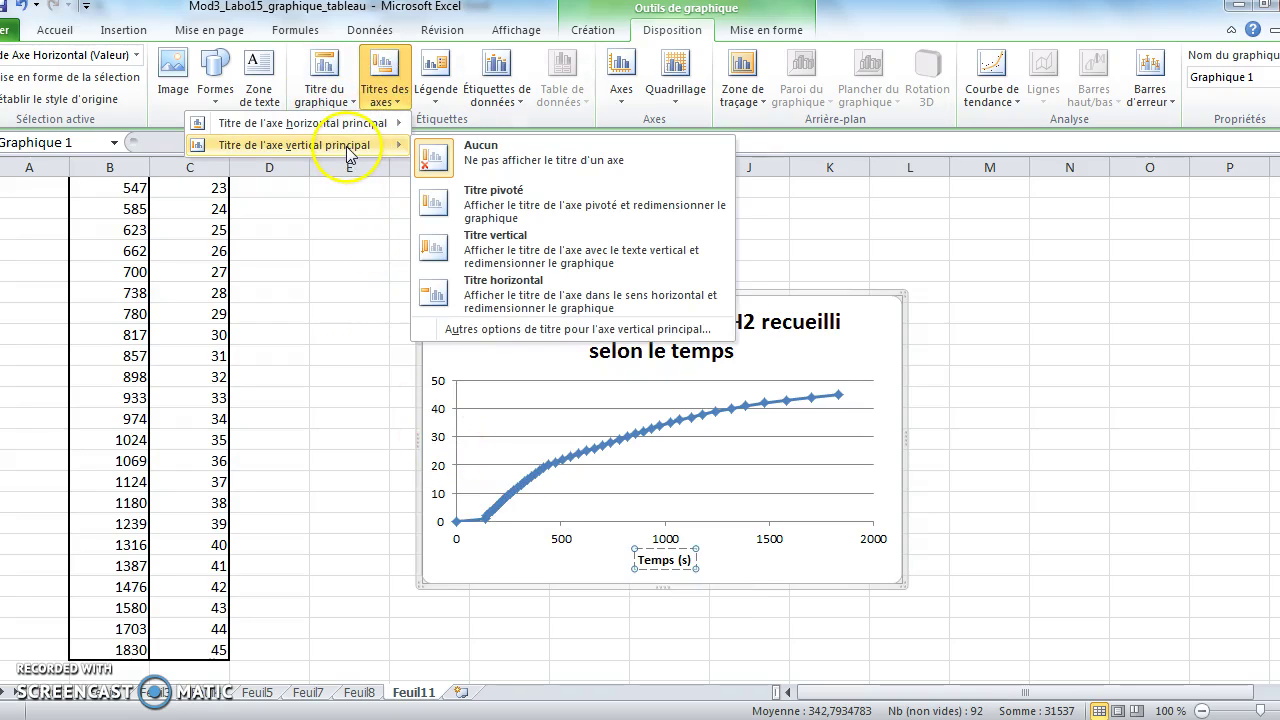
pyautogui.click(486, 214)
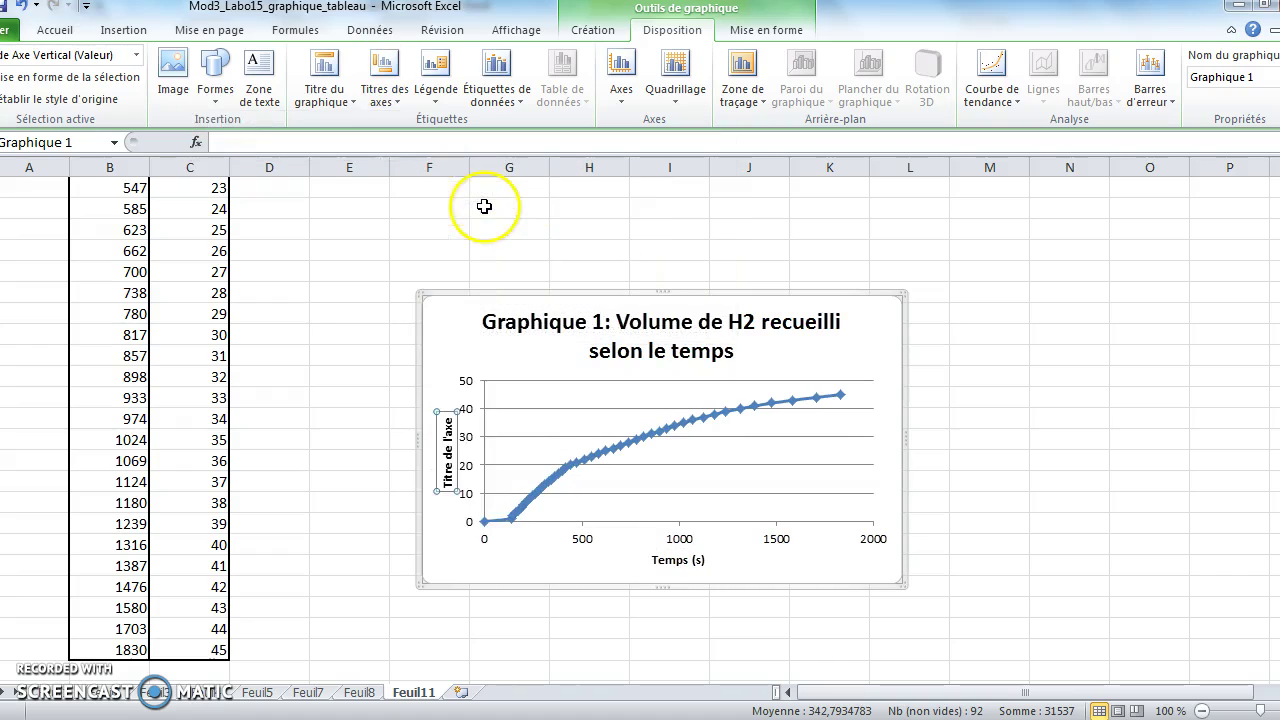
pyautogui.click(449, 423)
pyautogui.moveTo(449, 418); pyautogui.dragTo(440, 482)
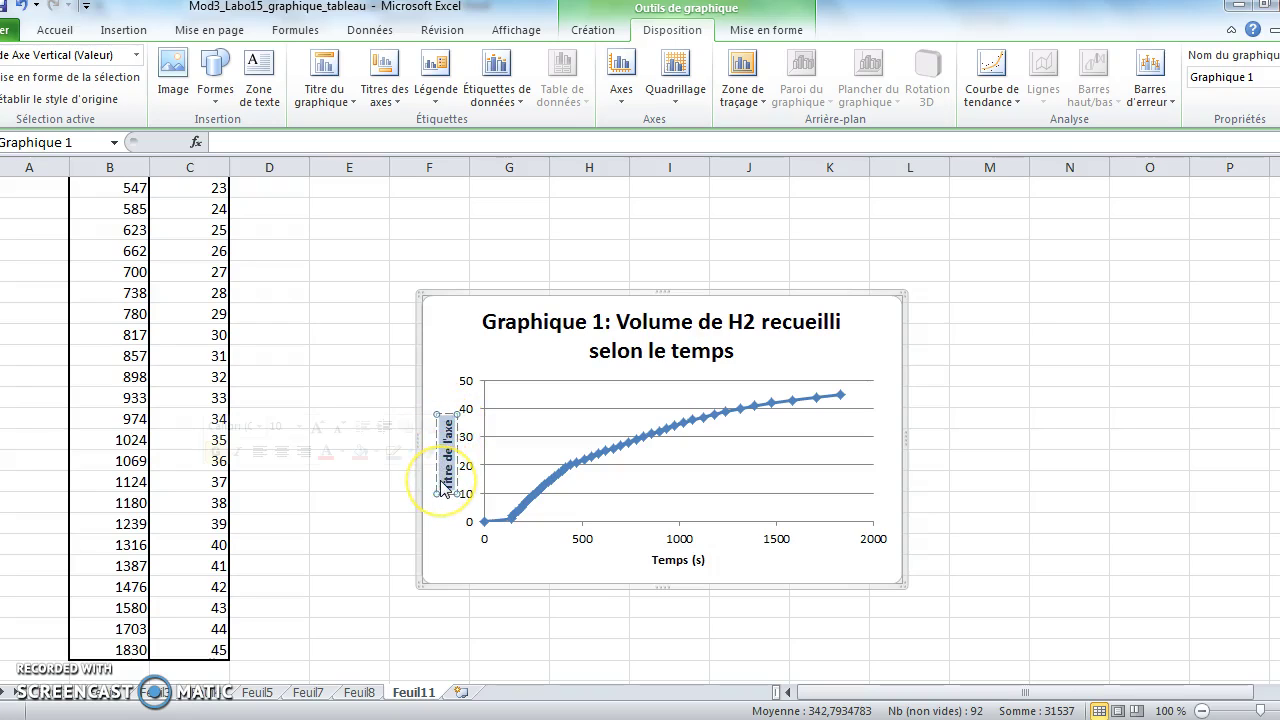
pyautogui.write('Volume de H2 (mL')
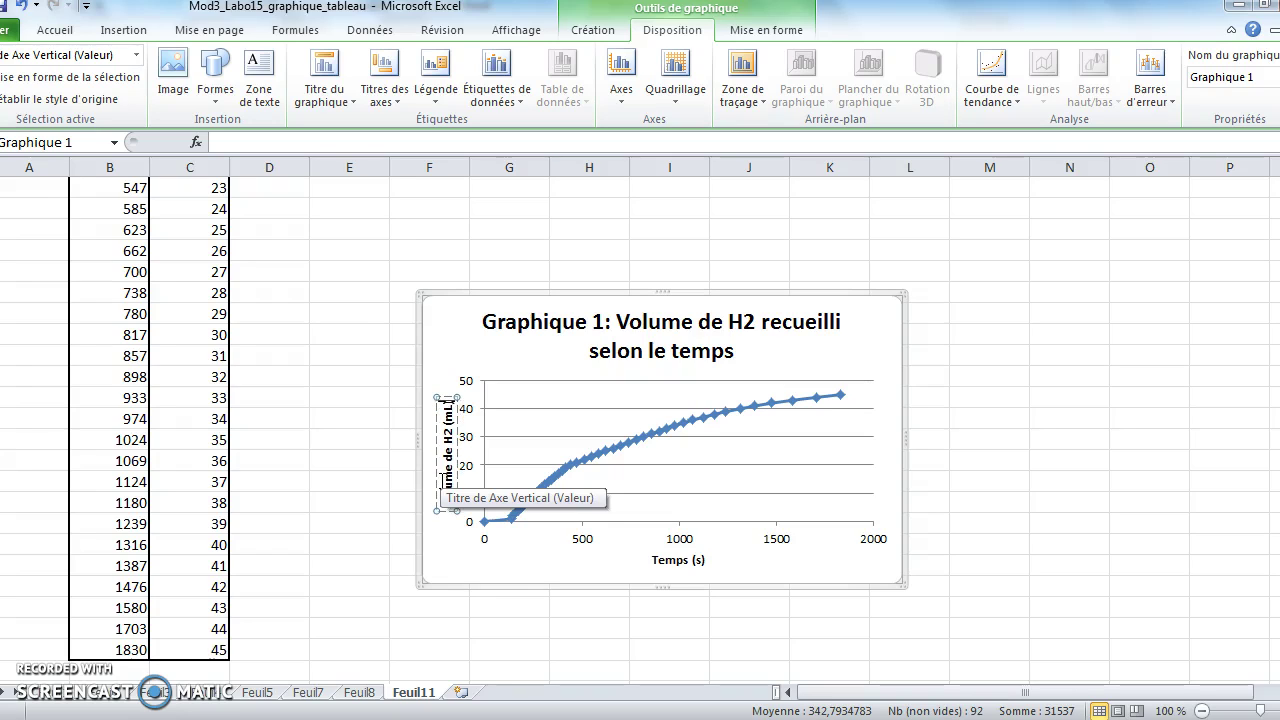
pyautogui.click(777, 506)
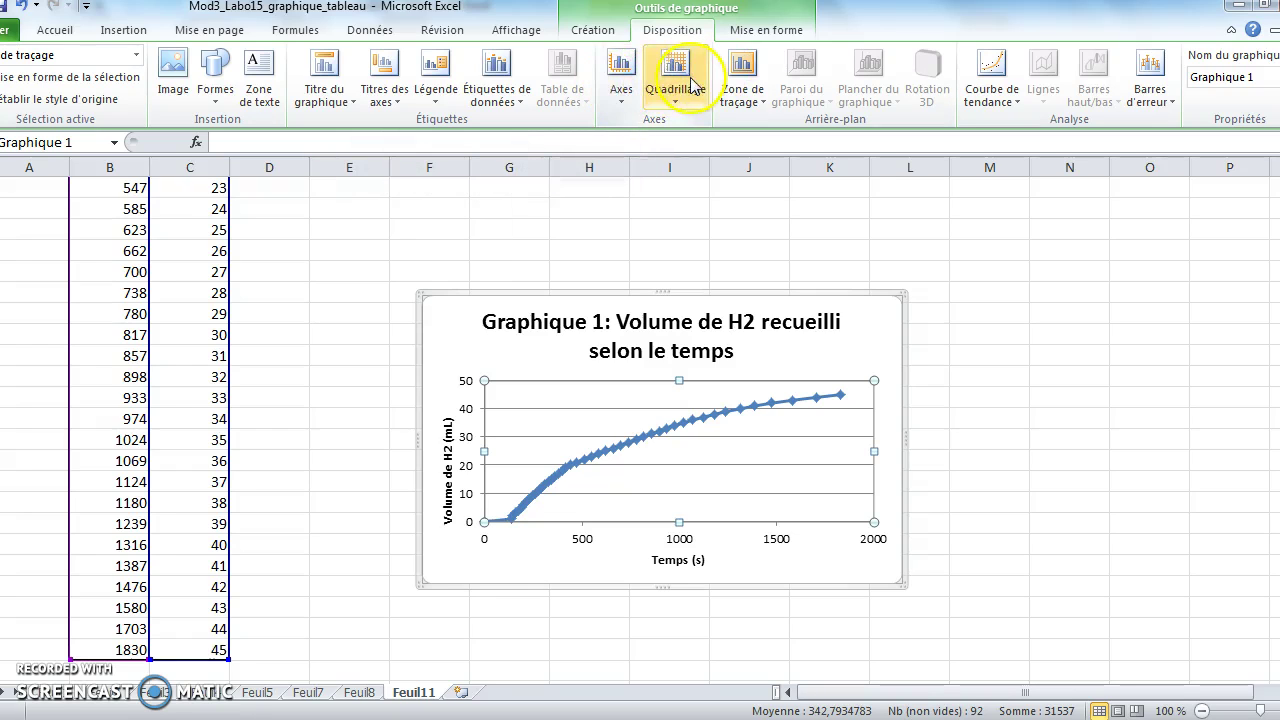
# Set the horizontal axis's secondary unit to a fixed value of 50 in the axis format options.
pyautogui.click(620, 98)
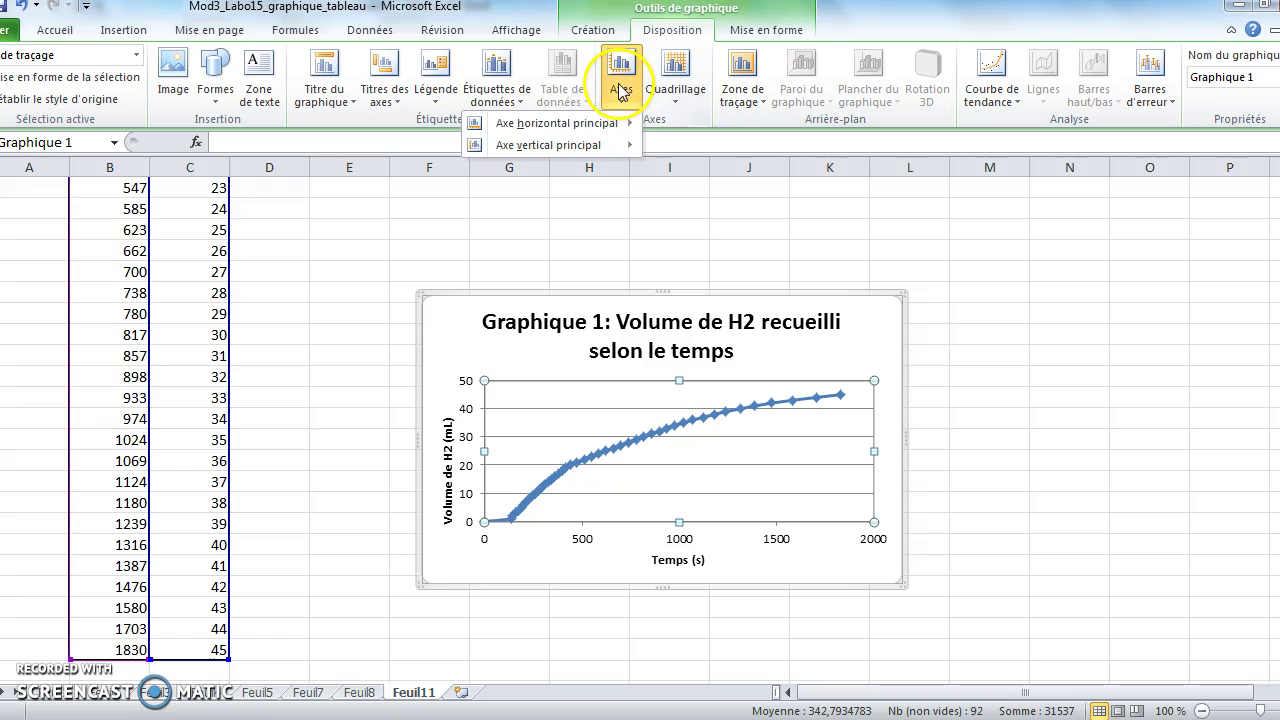
pyautogui.moveTo(610, 123)
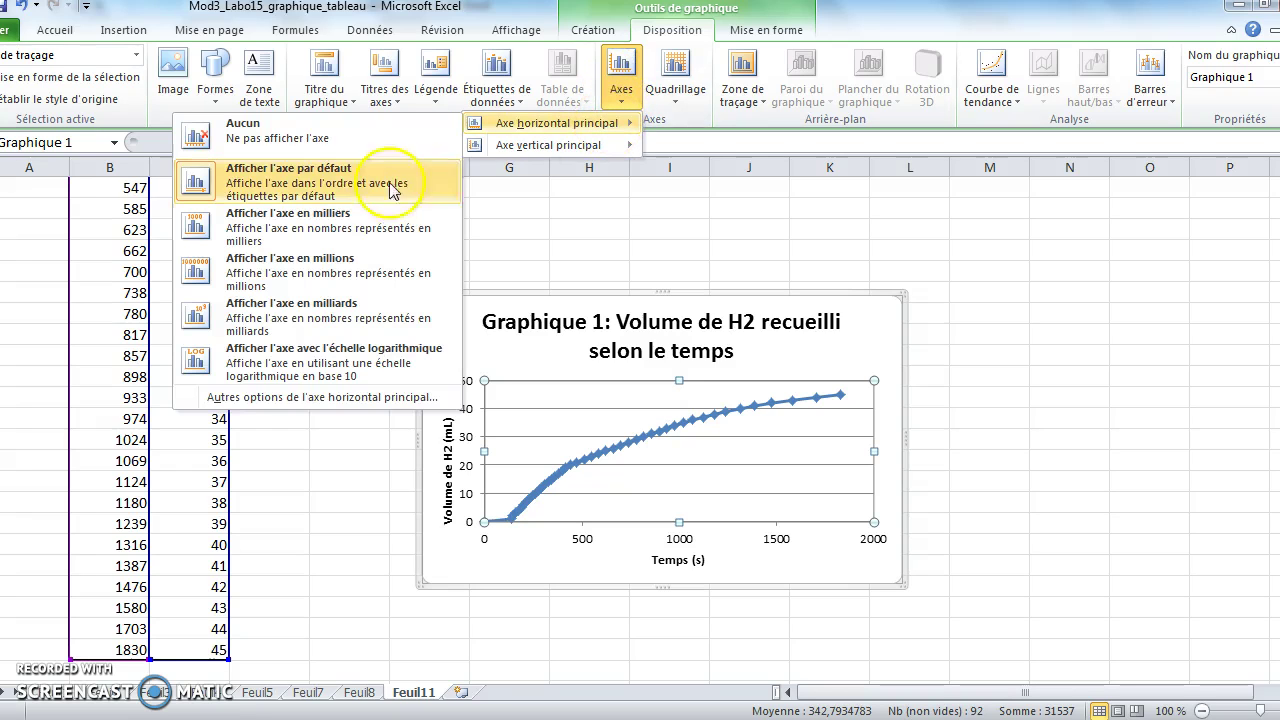
pyautogui.click(326, 398)
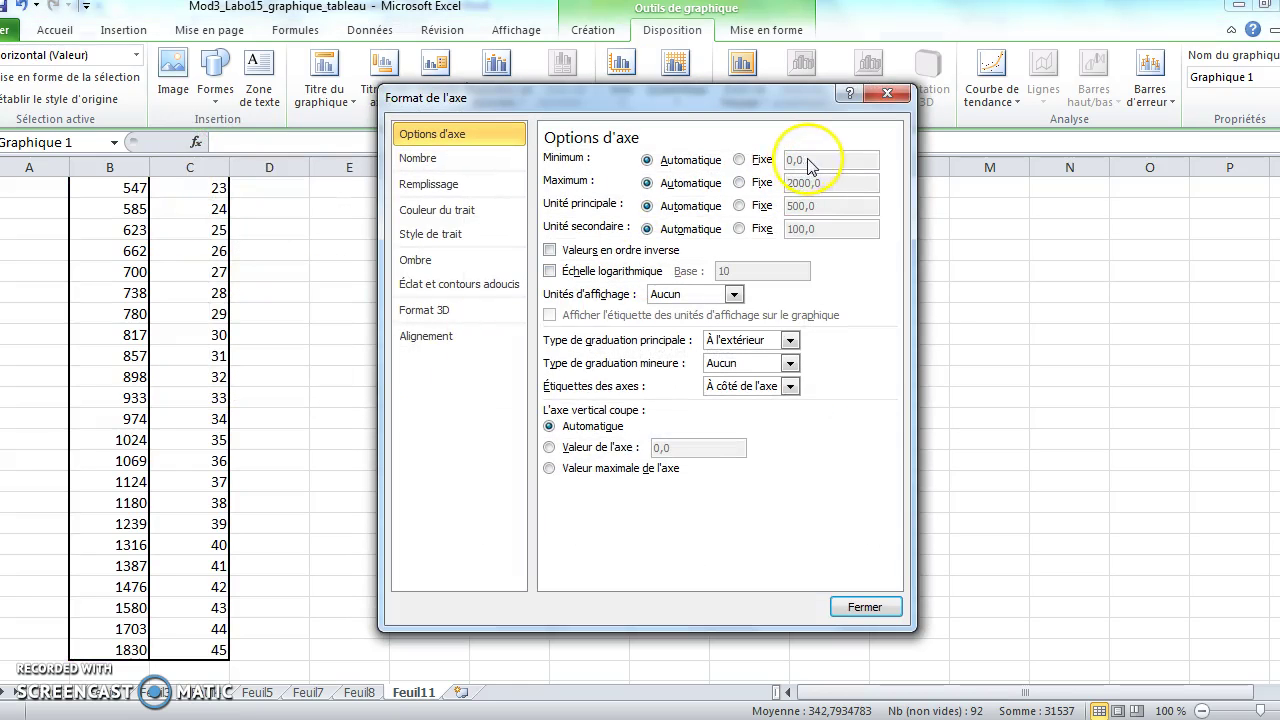
pyautogui.click(739, 229)
pyautogui.moveTo(825, 230); pyautogui.dragTo(785, 233)
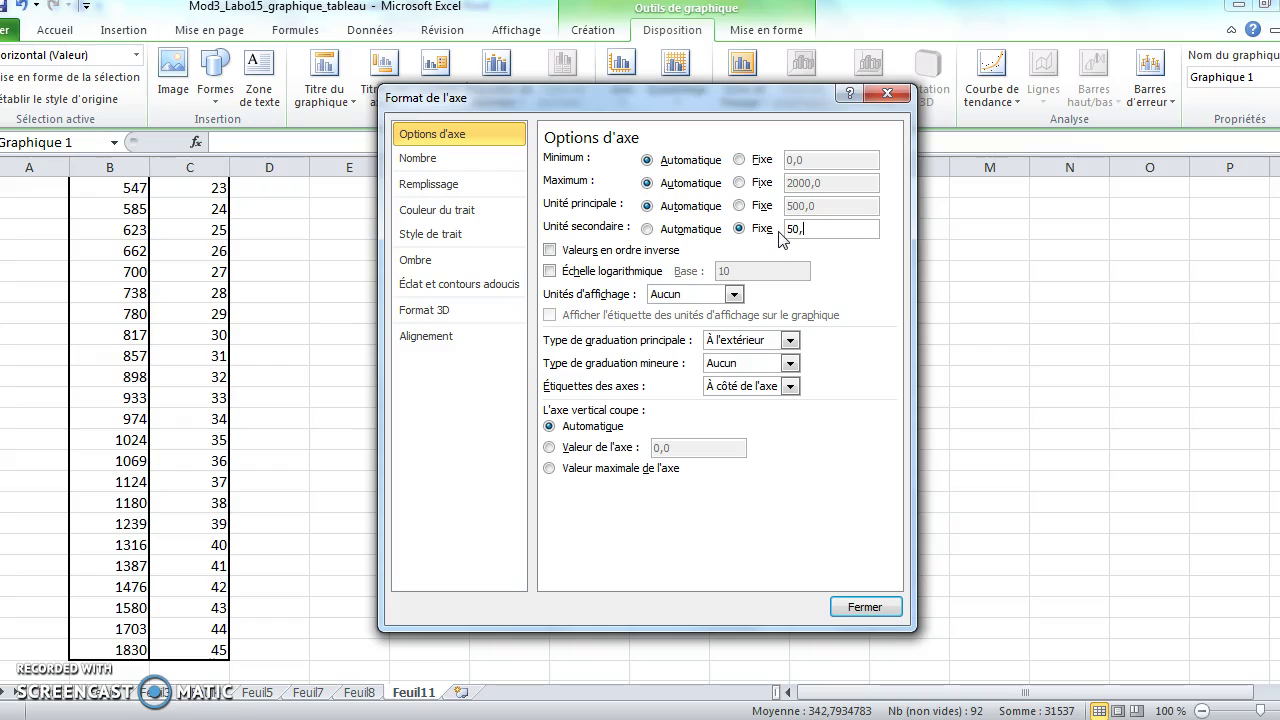
pyautogui.click(857, 606)
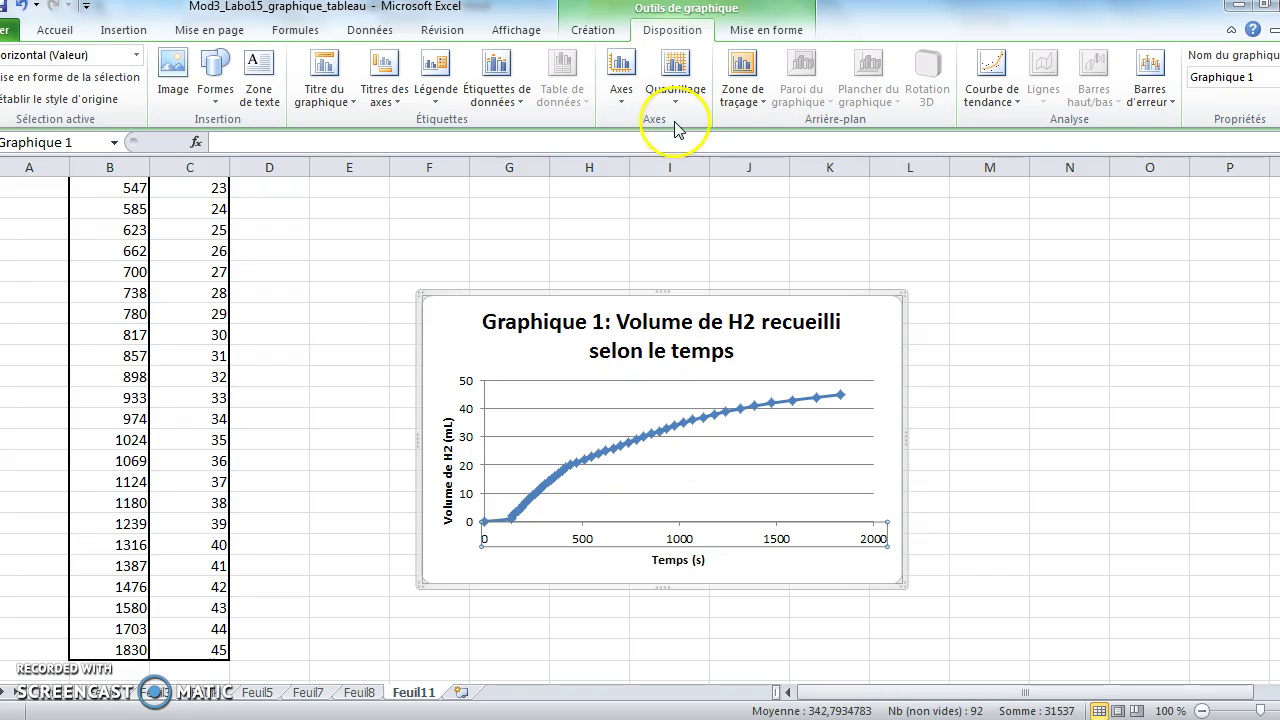
# Display secondary gridlines on the chart in both the horizontal and vertical directions.
pyautogui.click(672, 88)
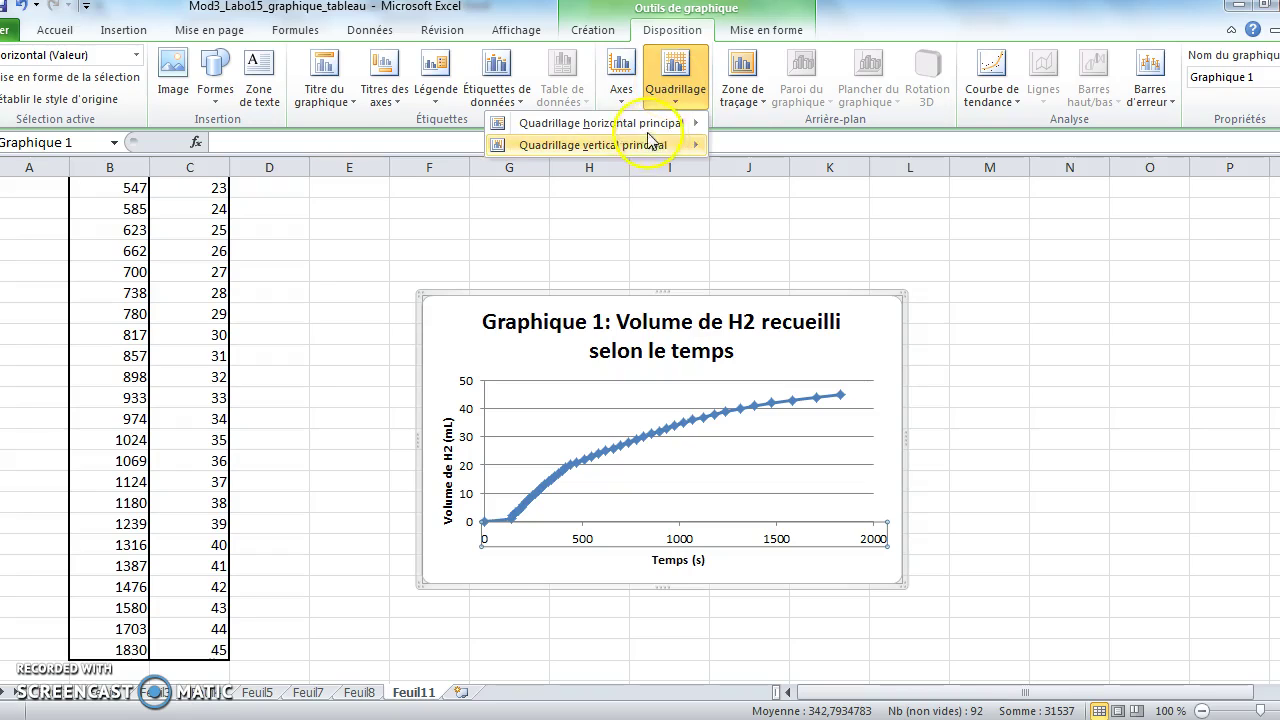
pyautogui.moveTo(648, 128)
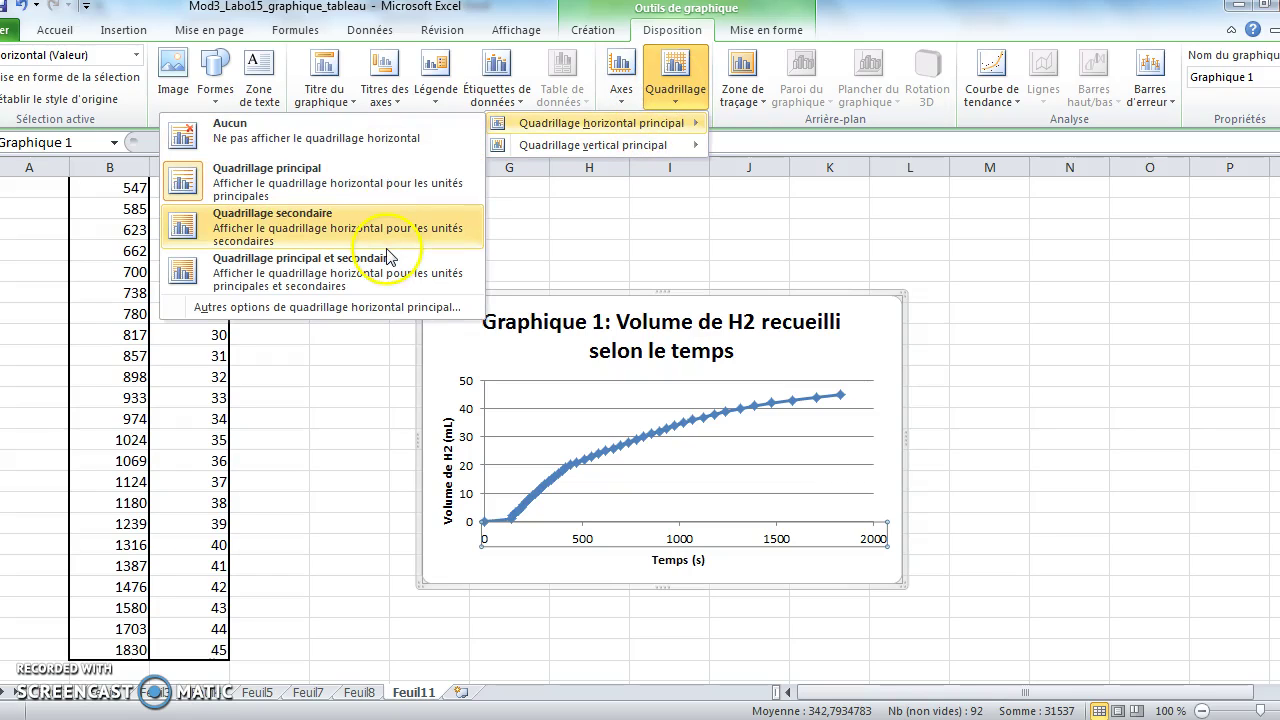
pyautogui.click(362, 223)
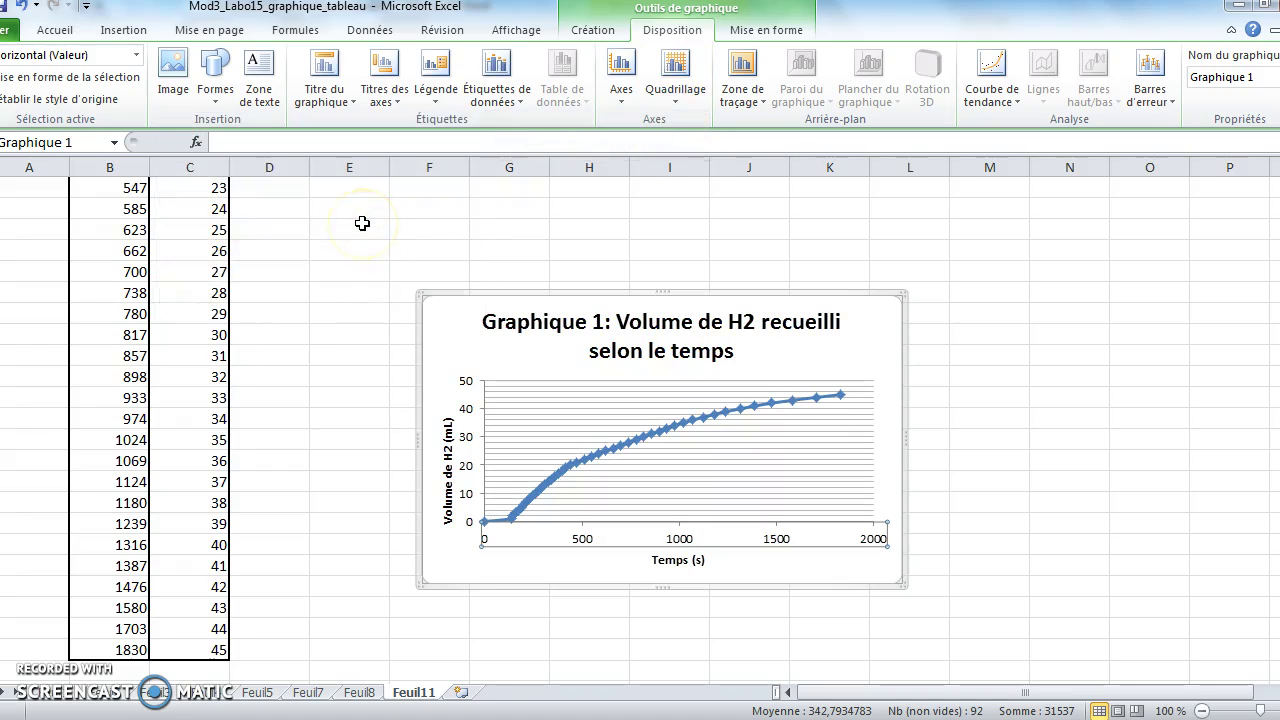
pyautogui.click(675, 70)
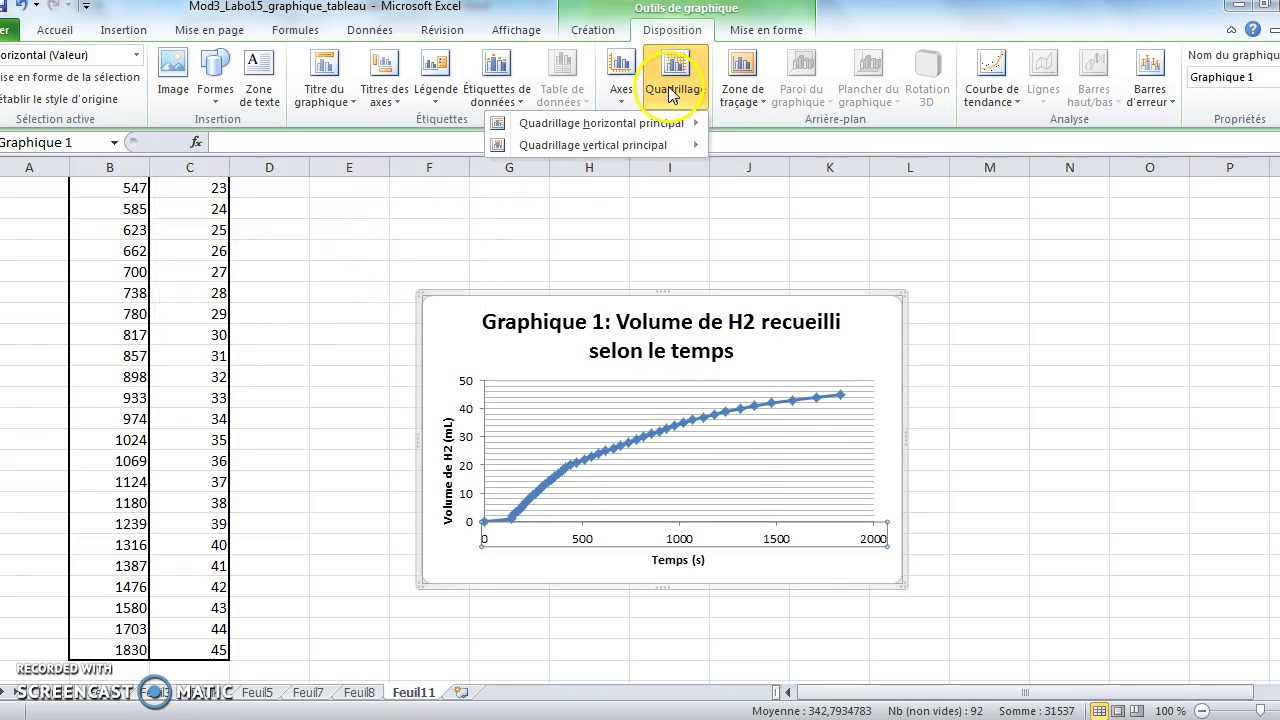
pyautogui.moveTo(585, 146)
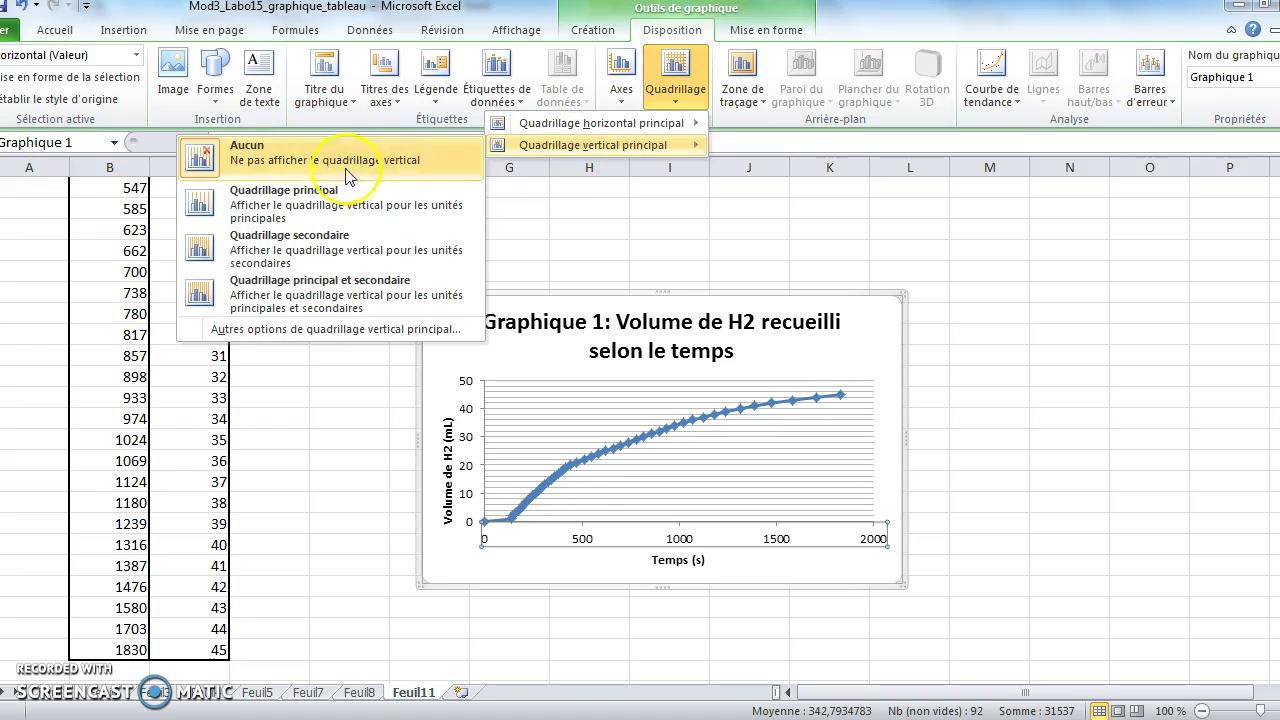
pyautogui.click(347, 240)
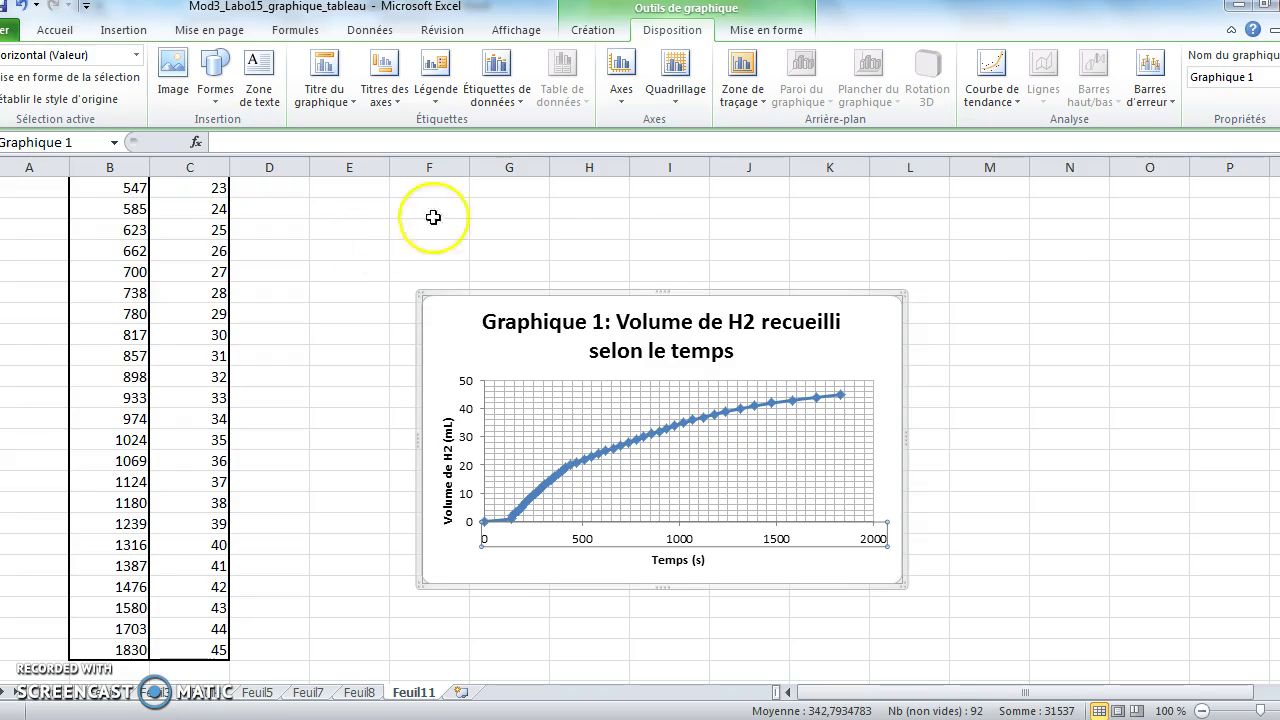
# Check the vertical axis's scale and unit options, and enlarge the chart outward from its upper-right corner.
pyautogui.click(621, 90)
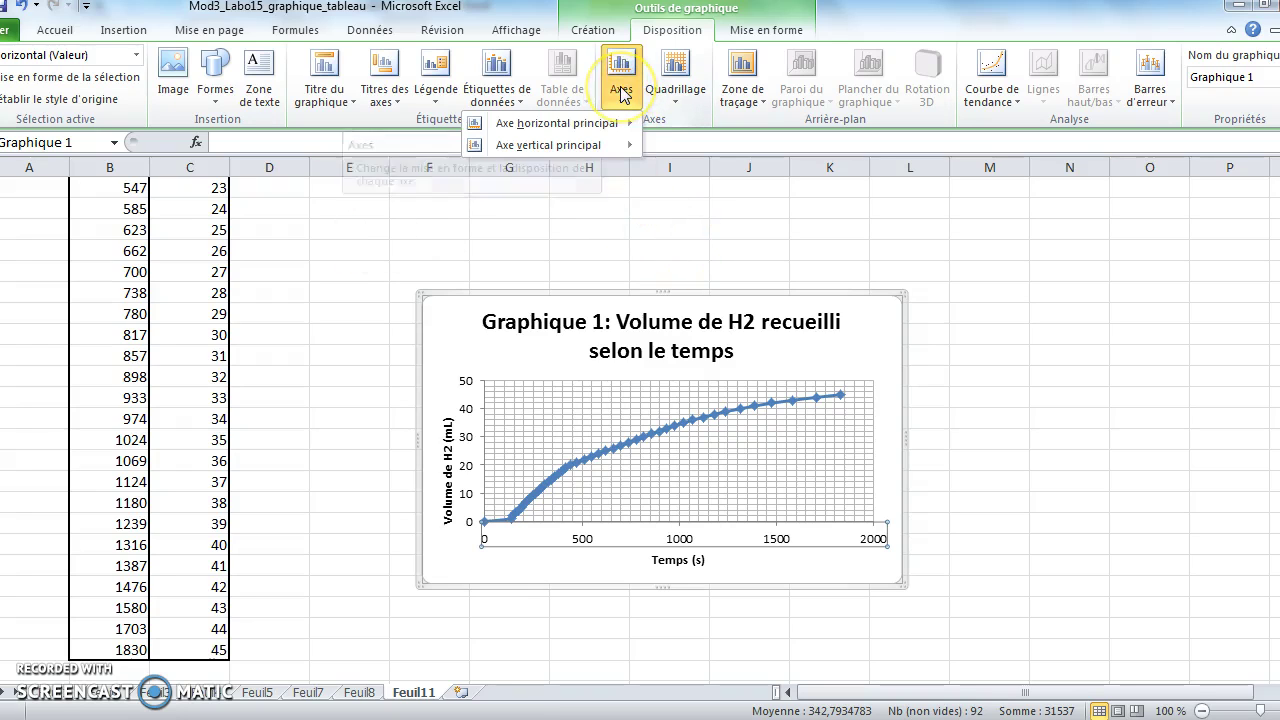
pyautogui.moveTo(577, 155)
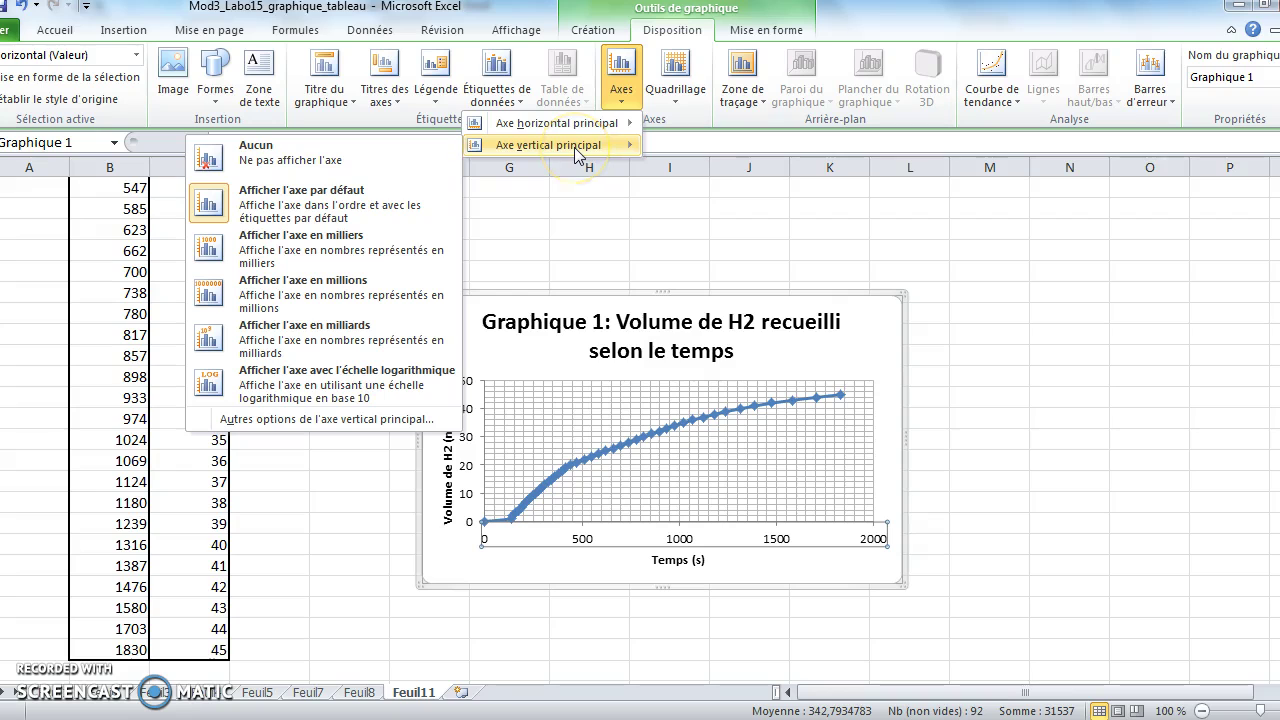
pyautogui.click(372, 426)
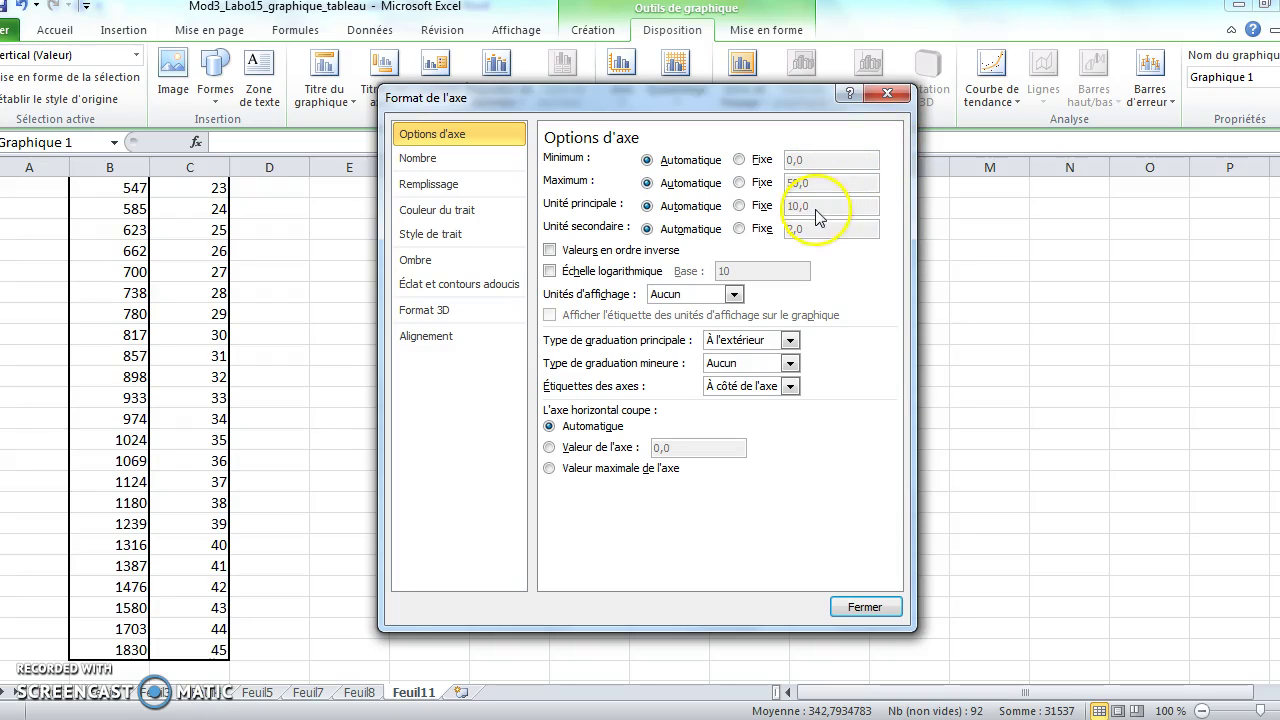
pyautogui.click(865, 607)
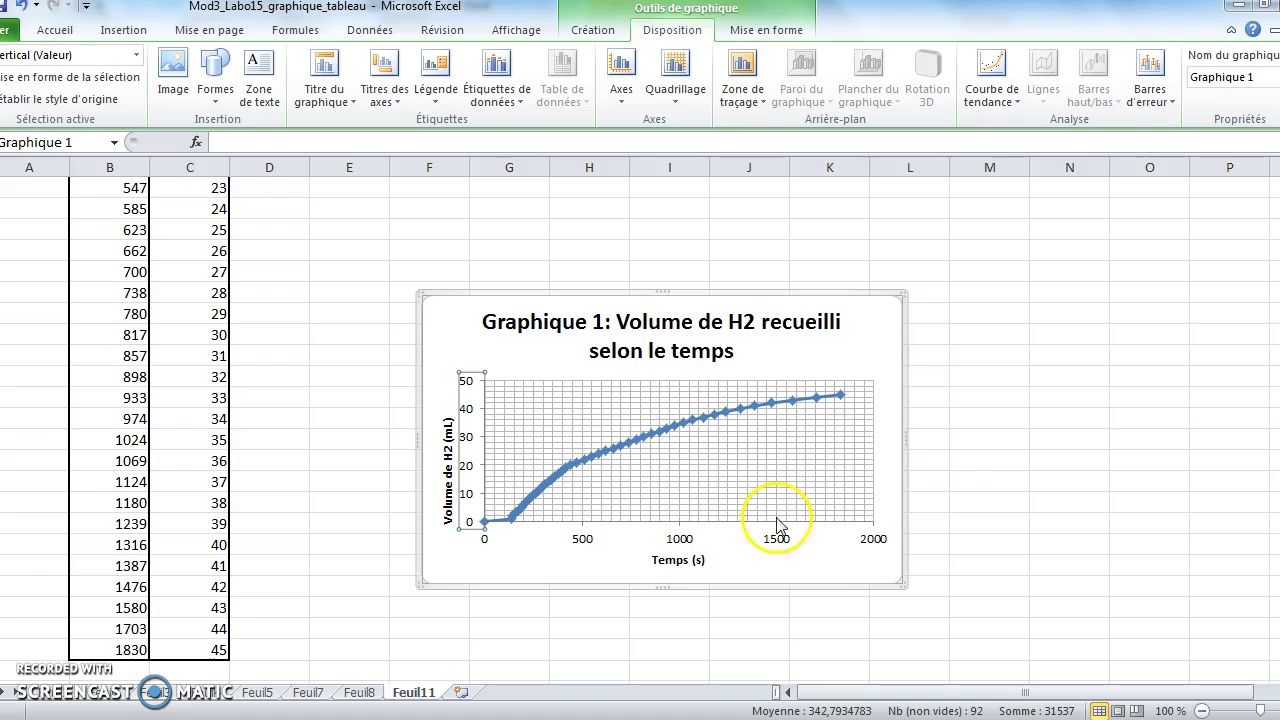
pyautogui.moveTo(900, 294); pyautogui.dragTo(995, 231)
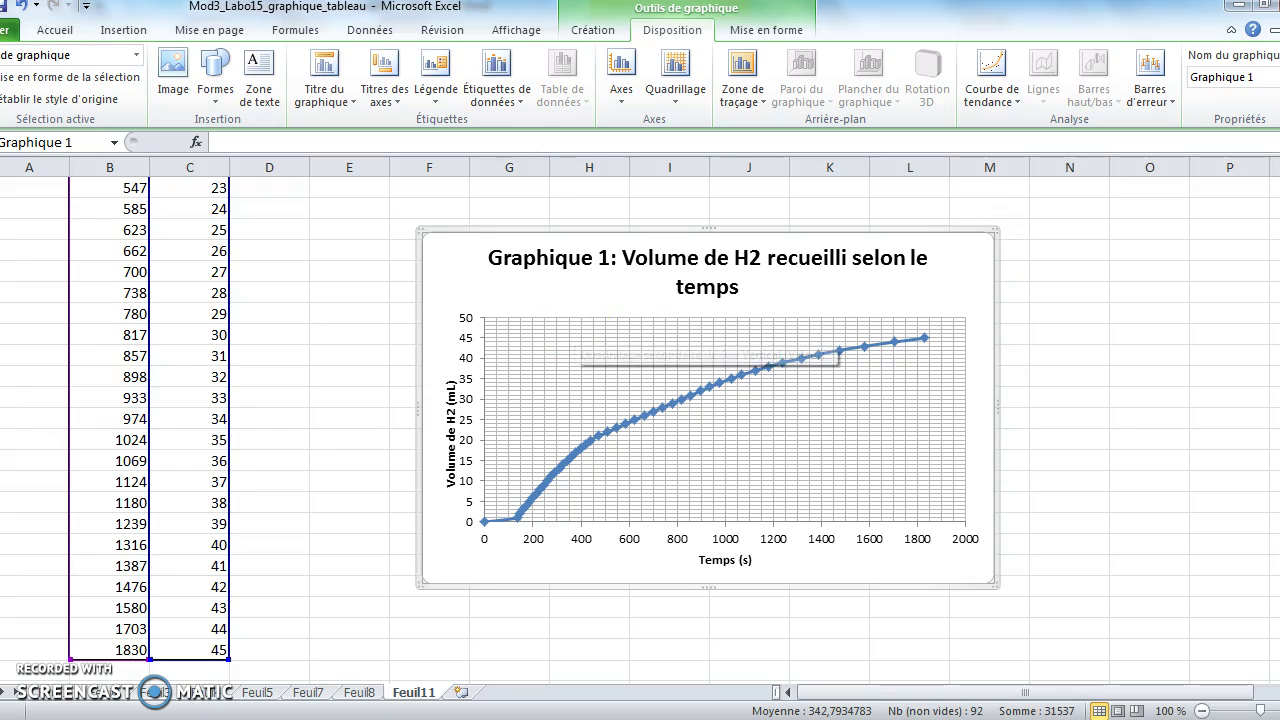
# Add an open arrowhead to the end of the chart's horizontal axis line.
pyautogui.click(621, 88)
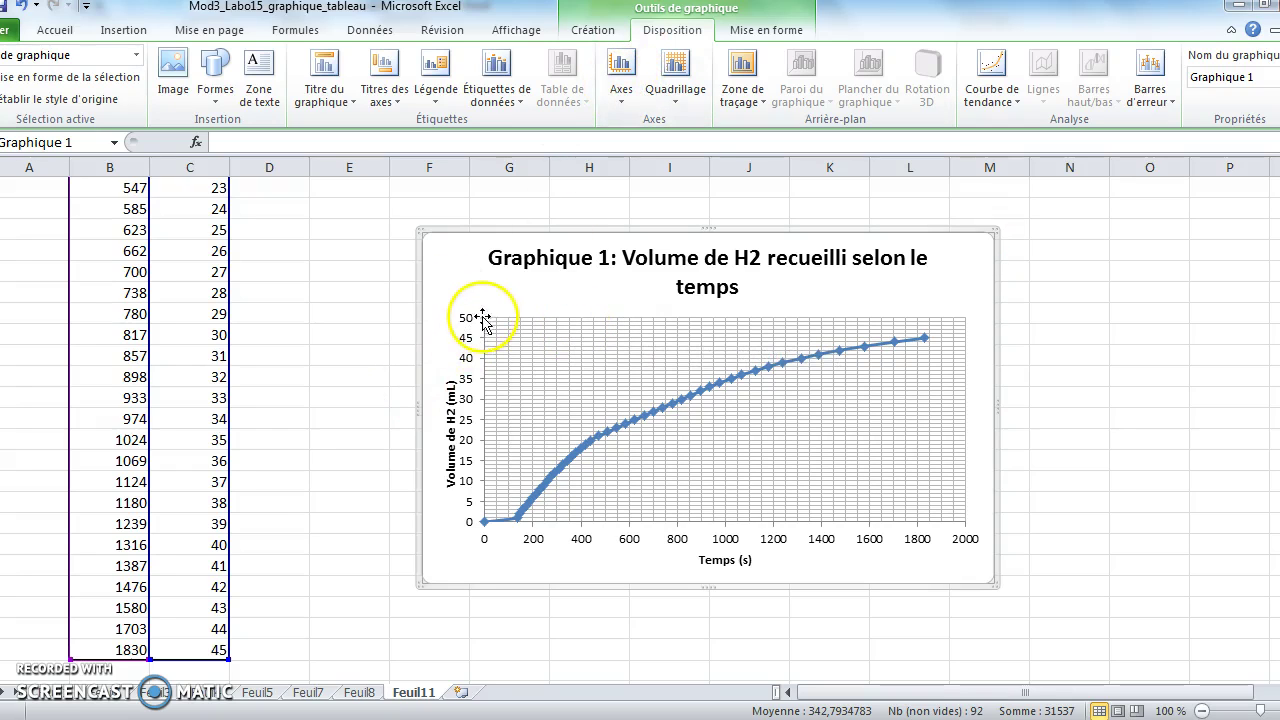
pyautogui.click(619, 92)
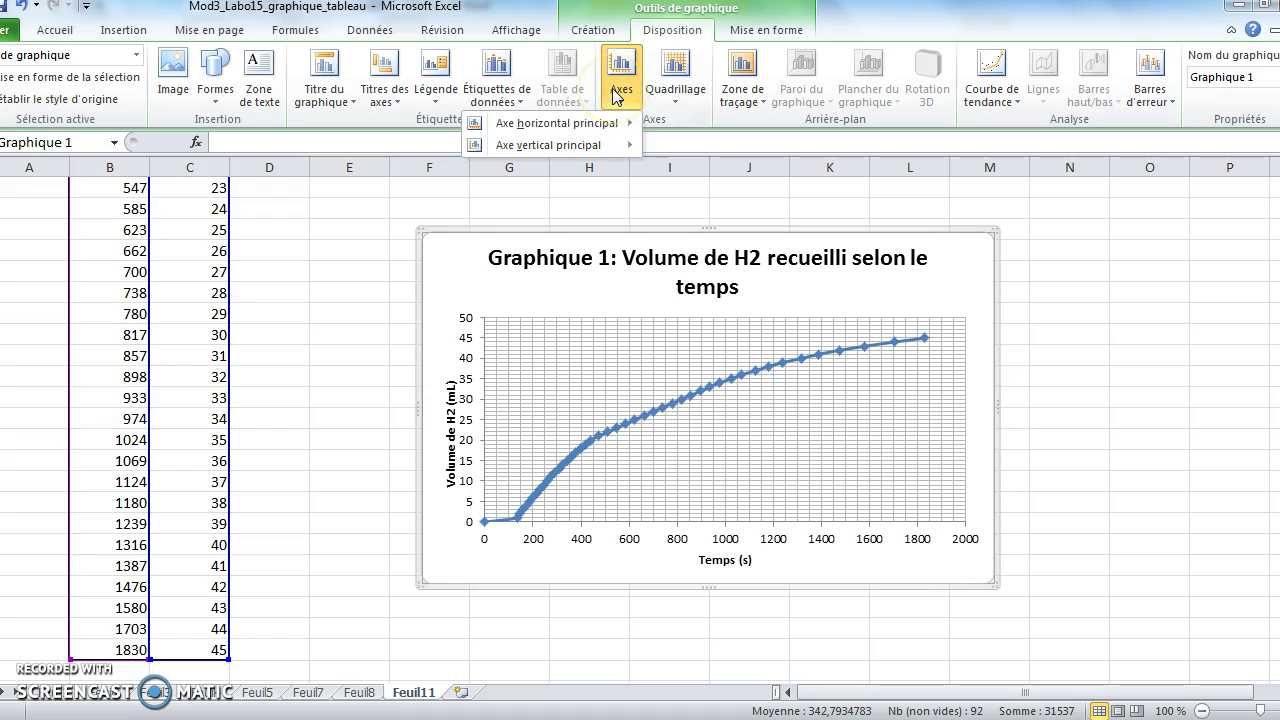
pyautogui.moveTo(612, 124)
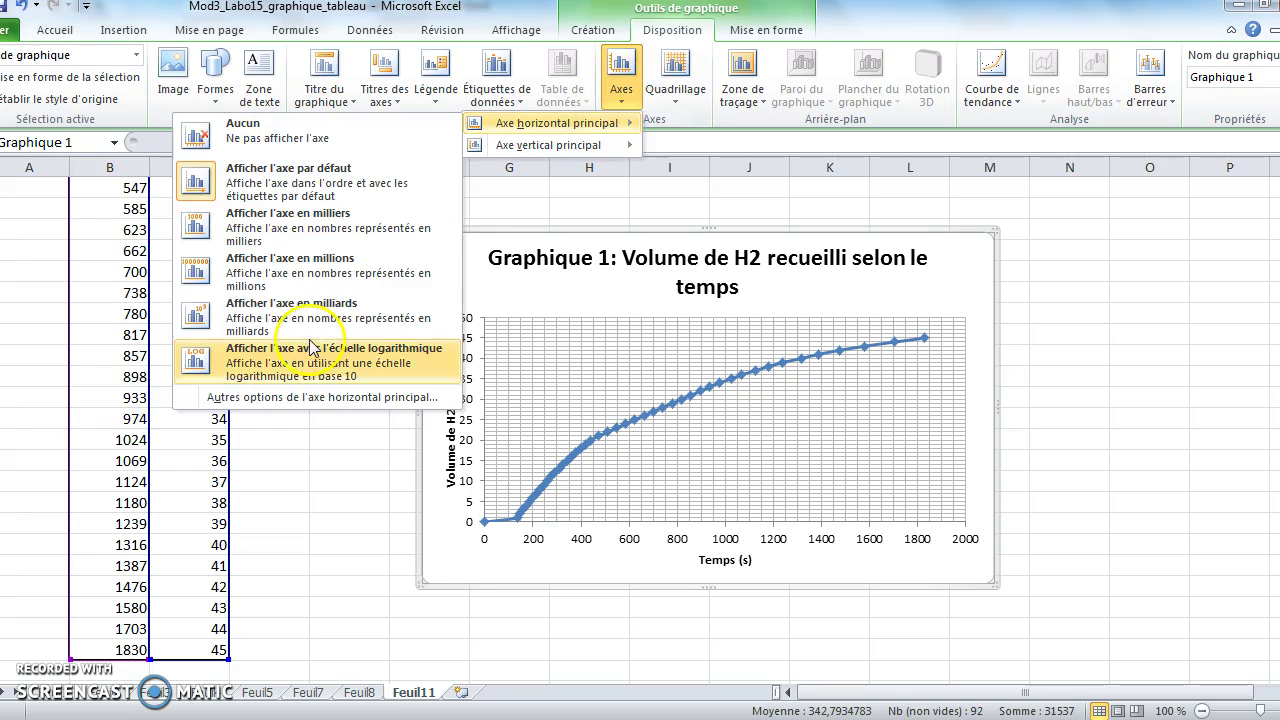
pyautogui.click(305, 400)
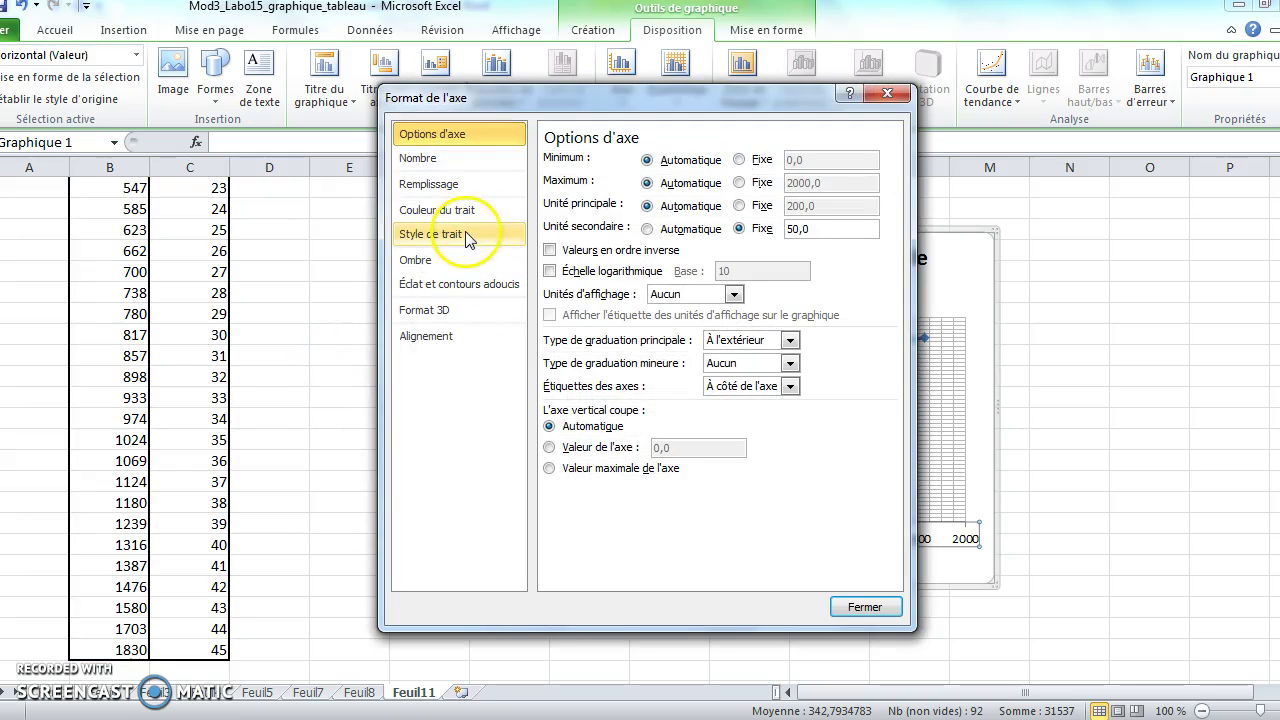
pyautogui.click(466, 237)
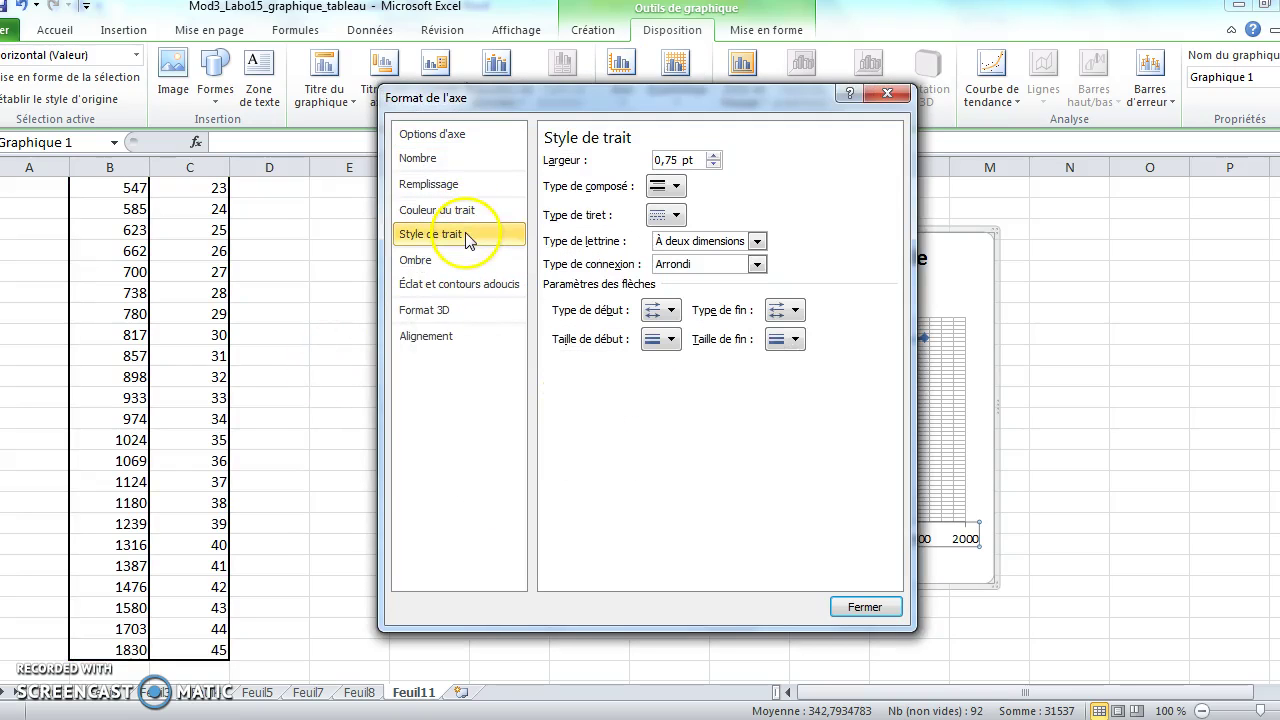
pyautogui.click(790, 311)
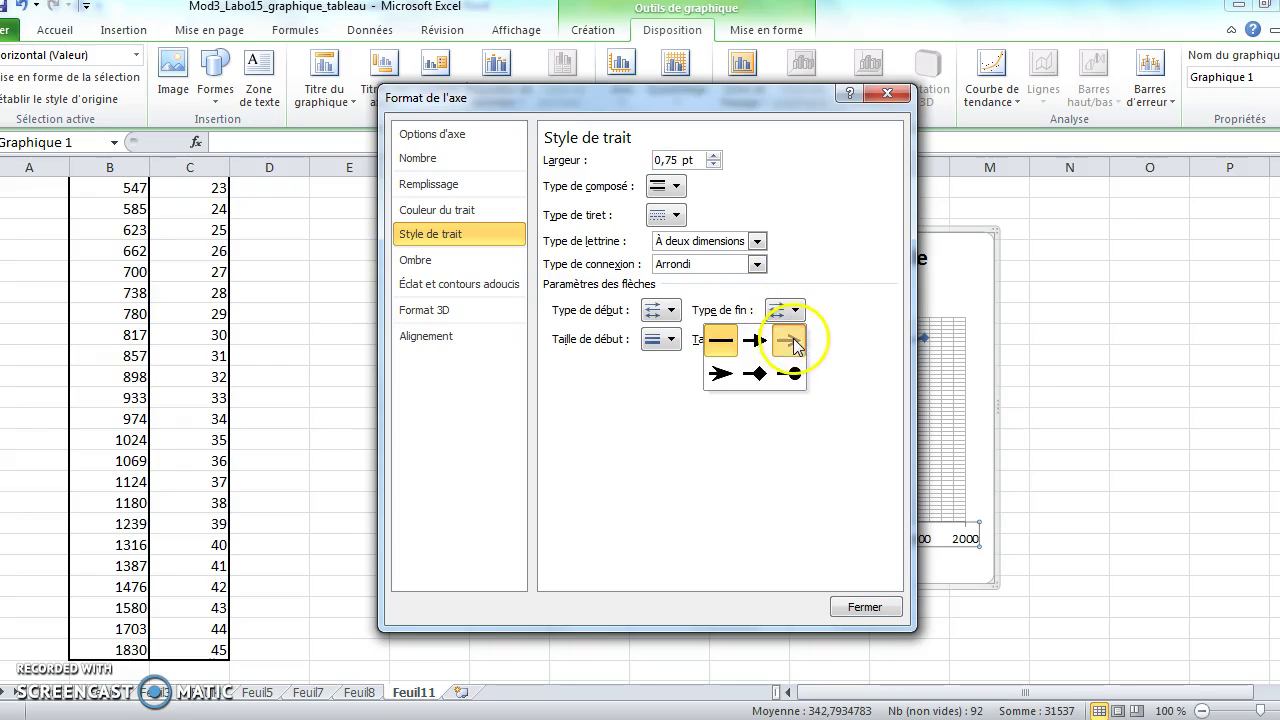
pyautogui.click(788, 339)
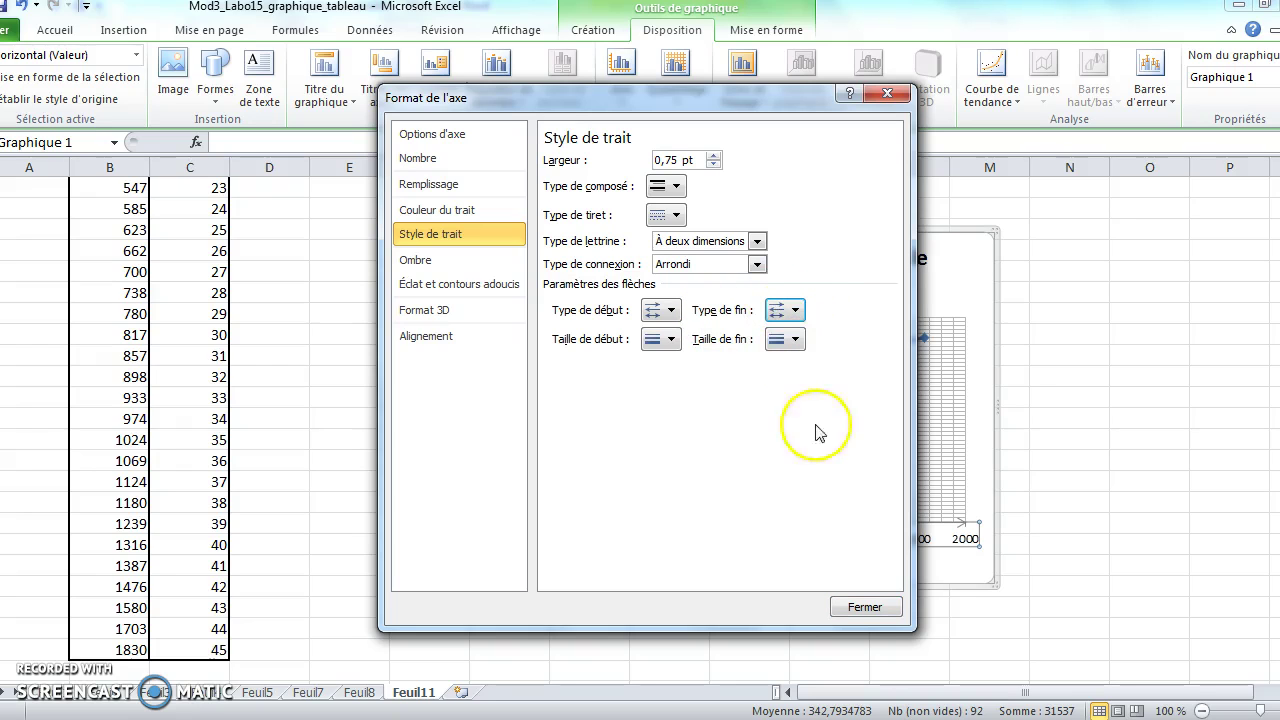
pyautogui.click(866, 607)
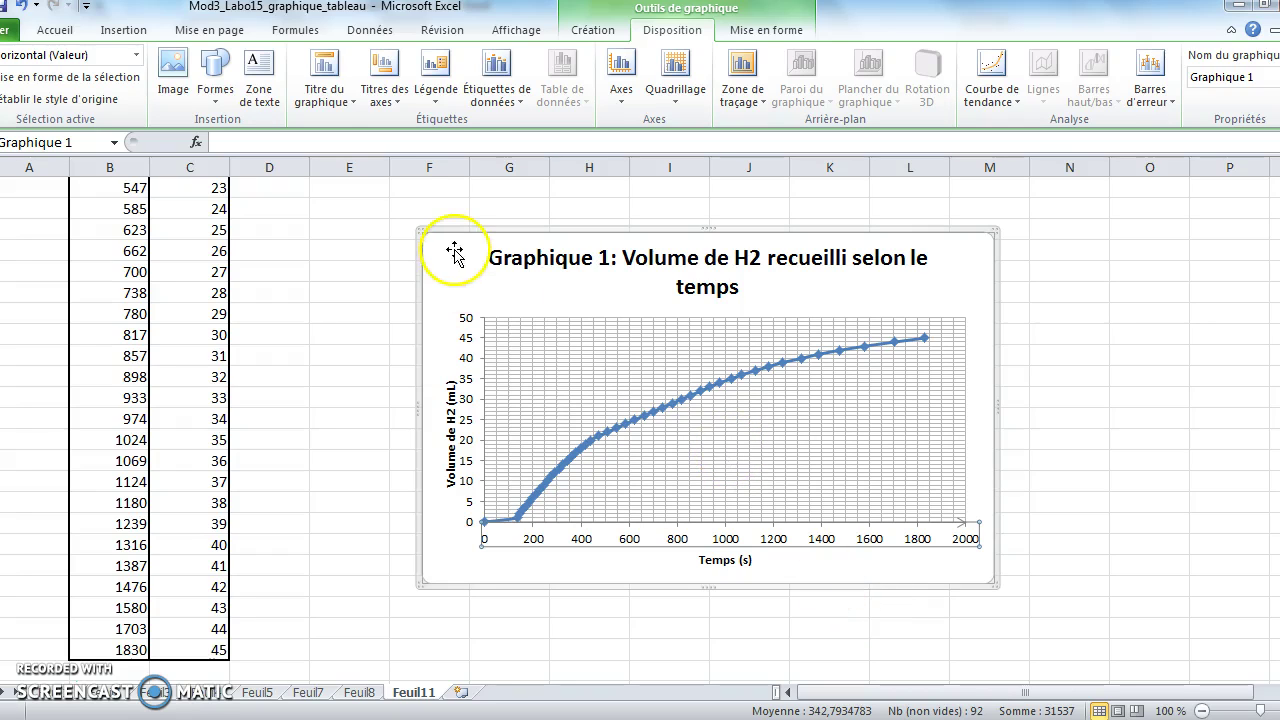
# Add an open arrowhead to the end of the chart's vertical axis line.
pyautogui.click(620, 93)
pyautogui.moveTo(540, 148)
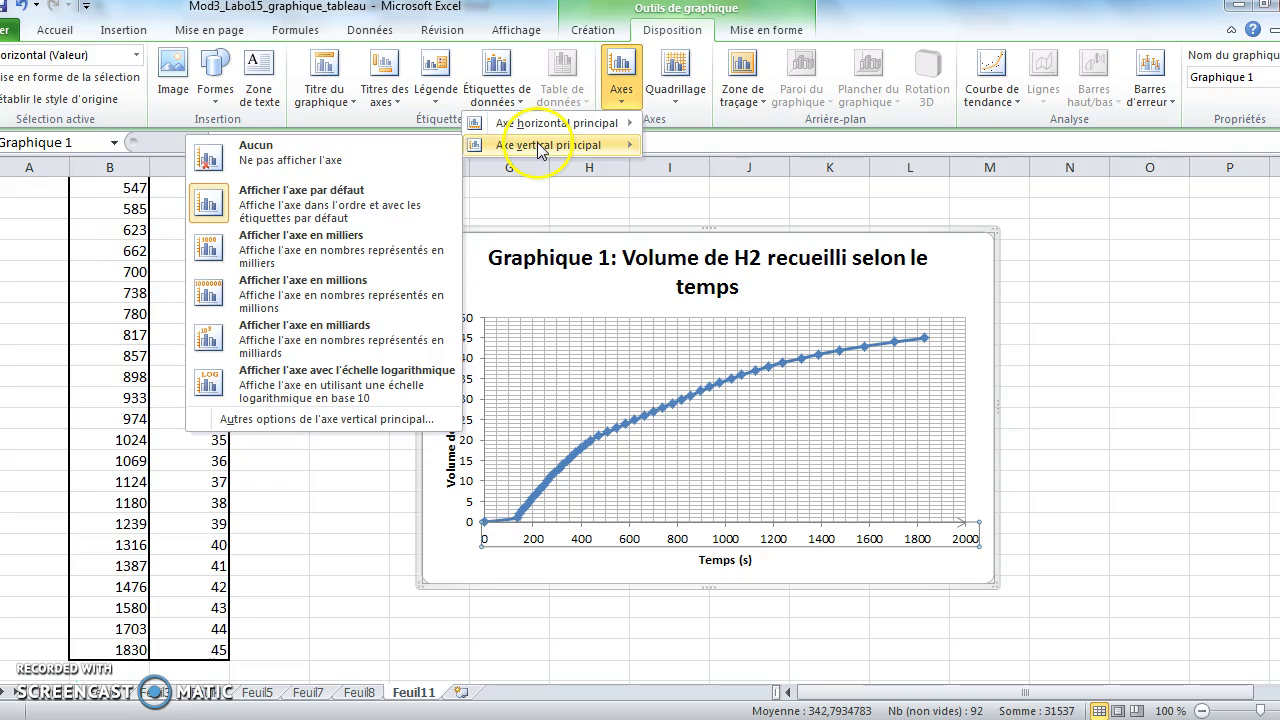
pyautogui.click(318, 421)
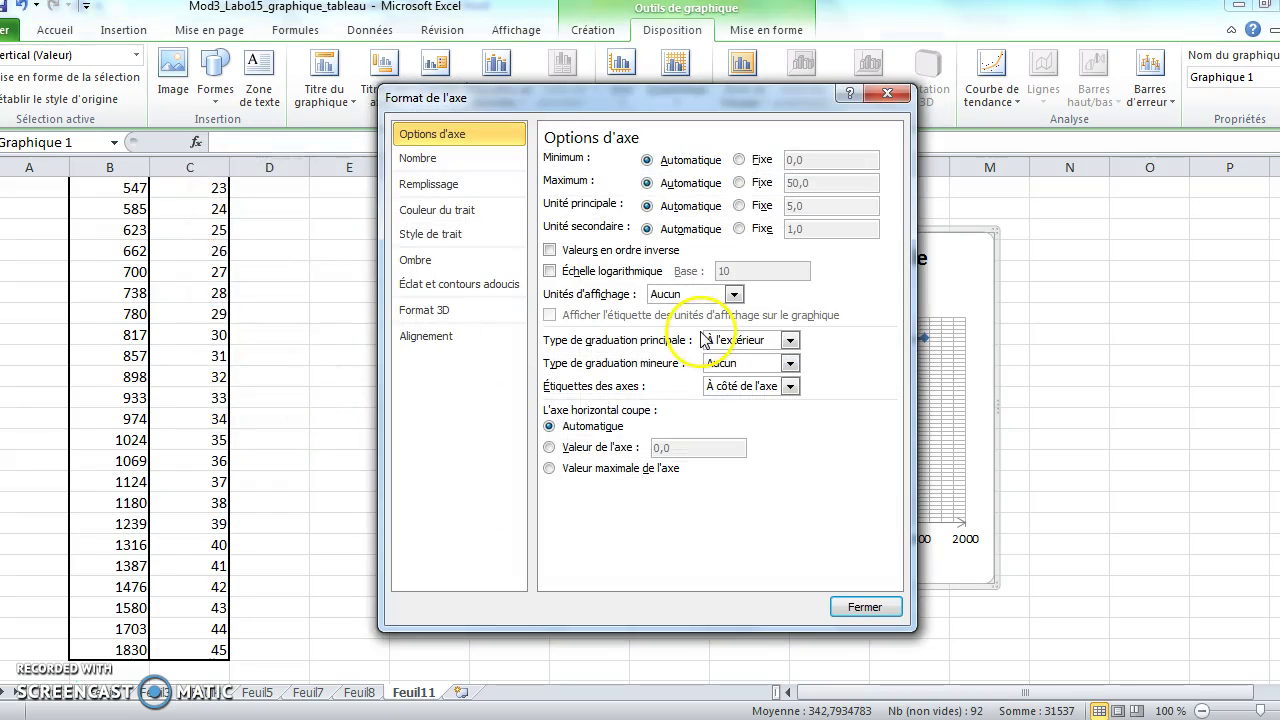
pyautogui.click(476, 240)
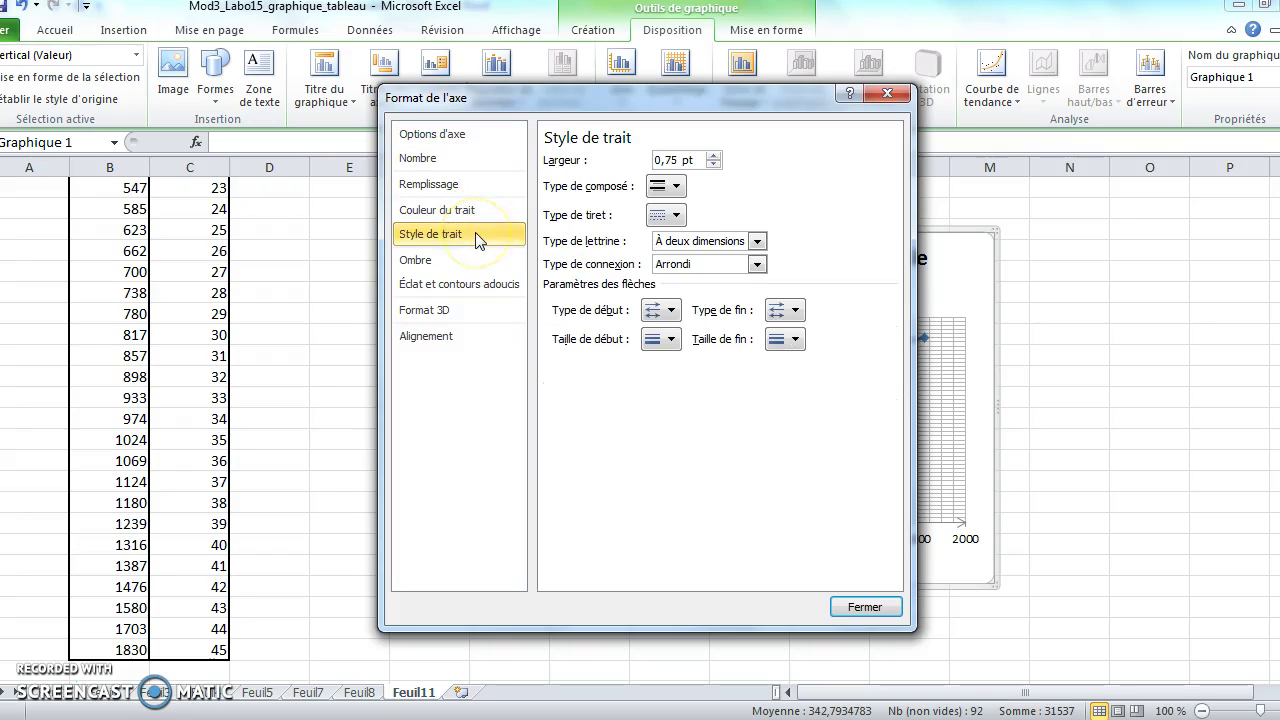
pyautogui.click(792, 310)
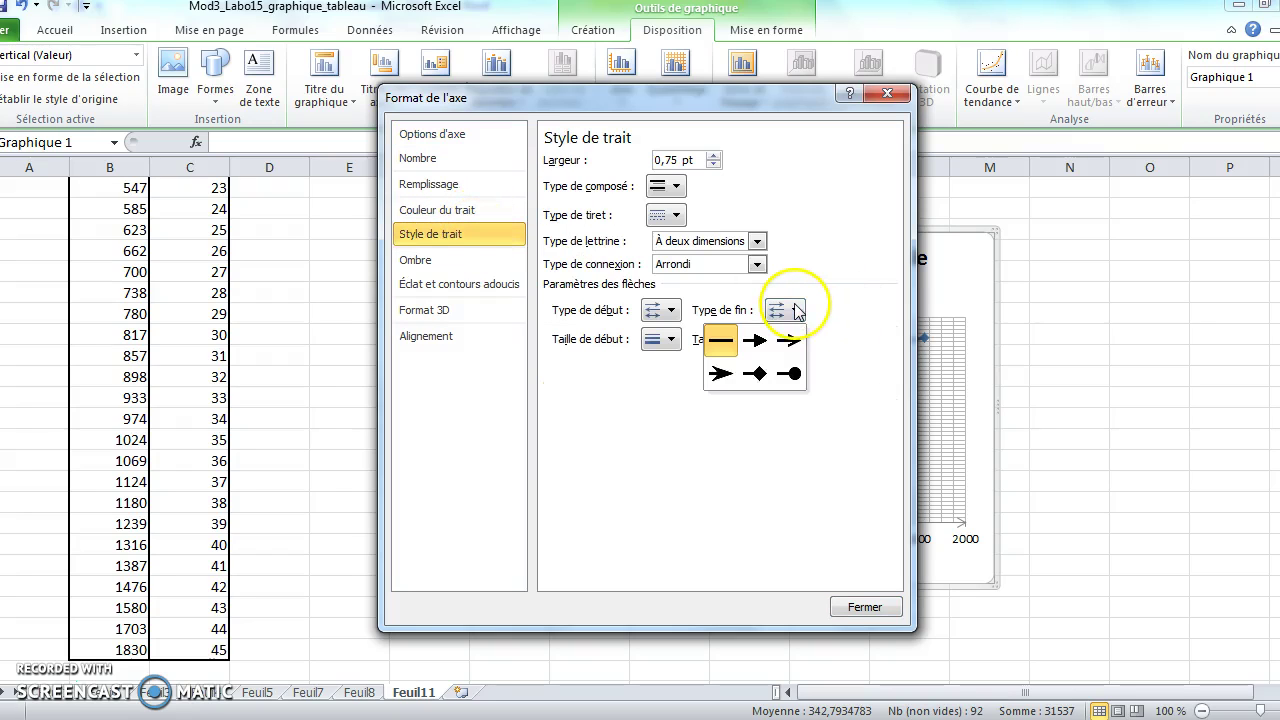
pyautogui.click(776, 340)
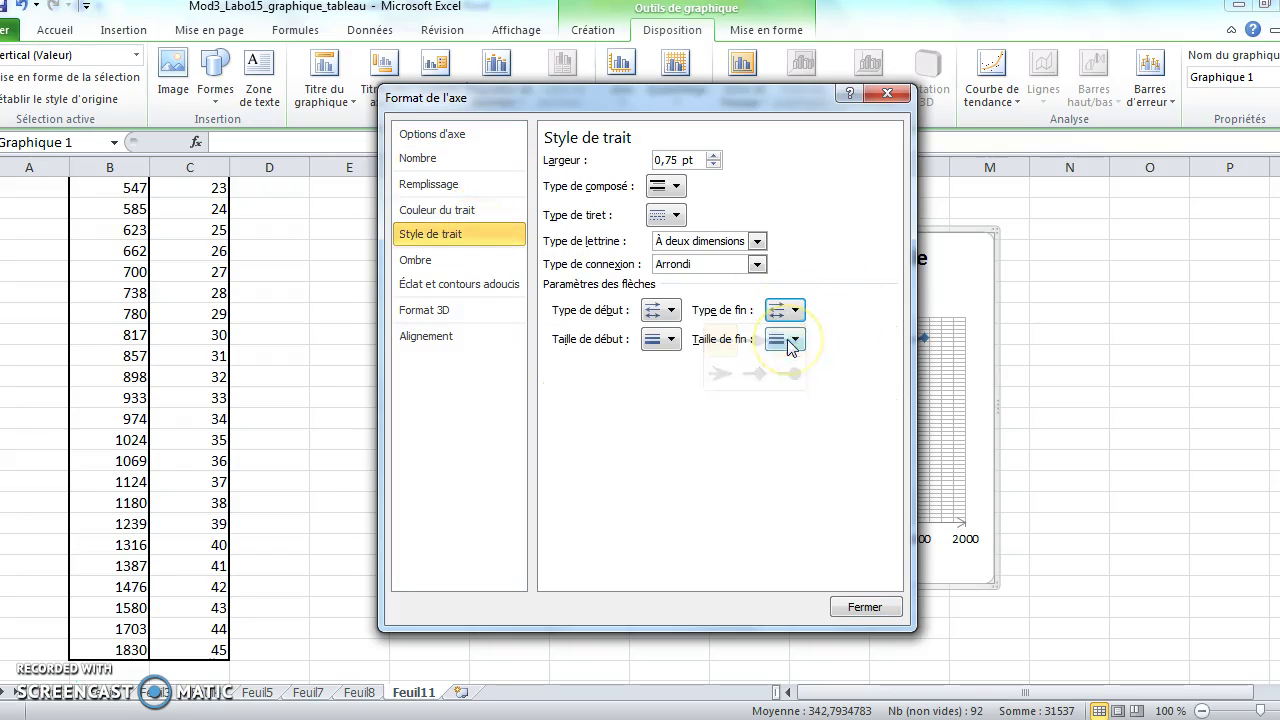
pyautogui.click(864, 607)
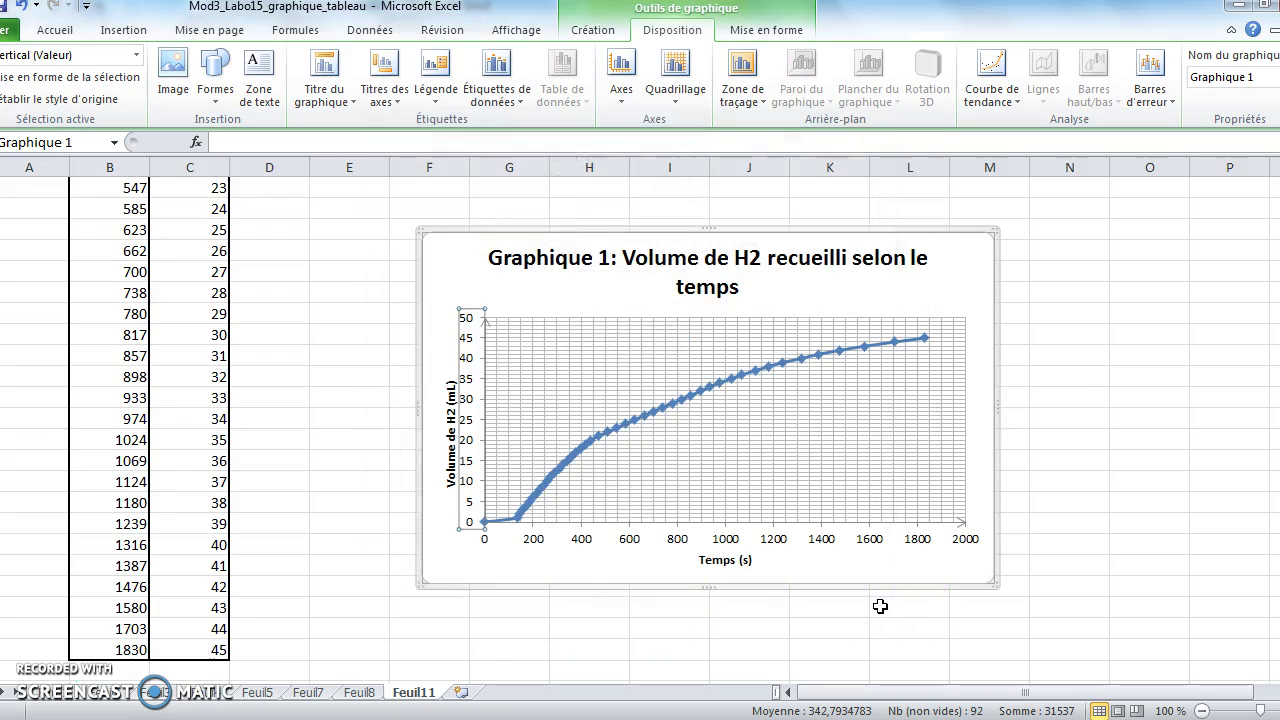
pyautogui.click(846, 563)
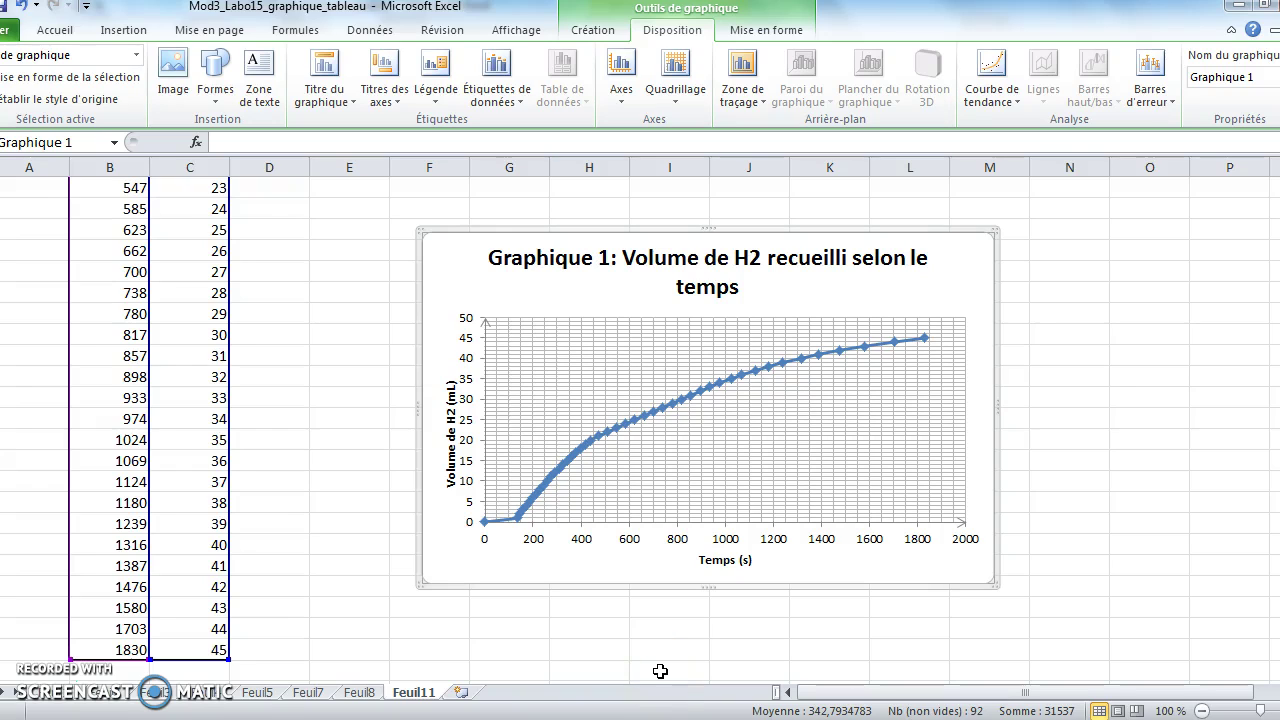
# Format the 2 of "H2" in the chart title as a subscript.
pyautogui.click(698, 258)
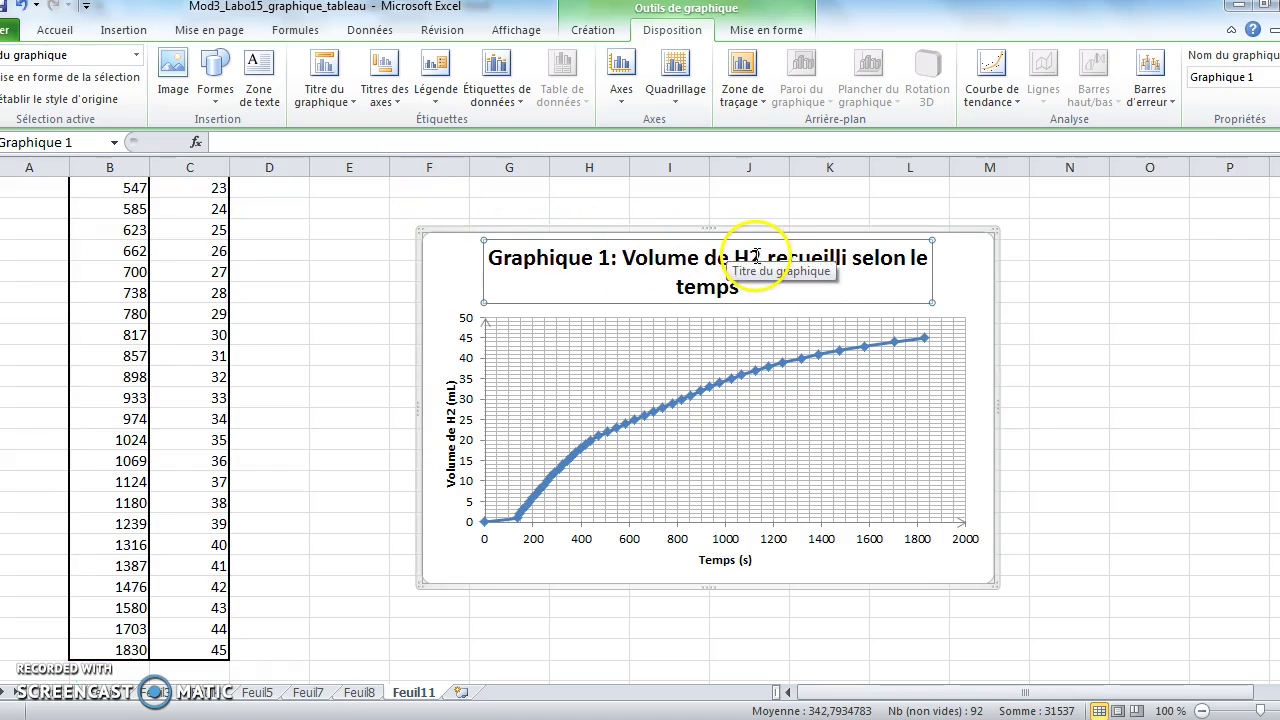
pyautogui.moveTo(762, 257); pyautogui.dragTo(751, 257)
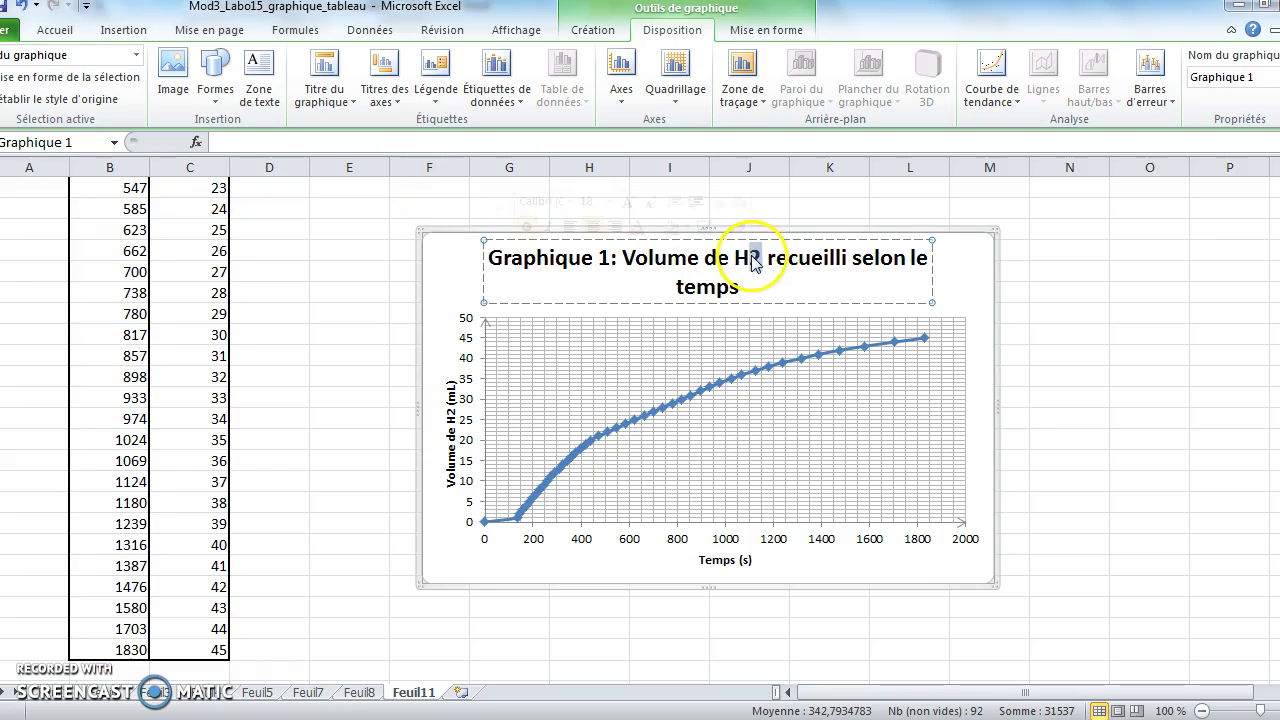
pyautogui.click(56, 31)
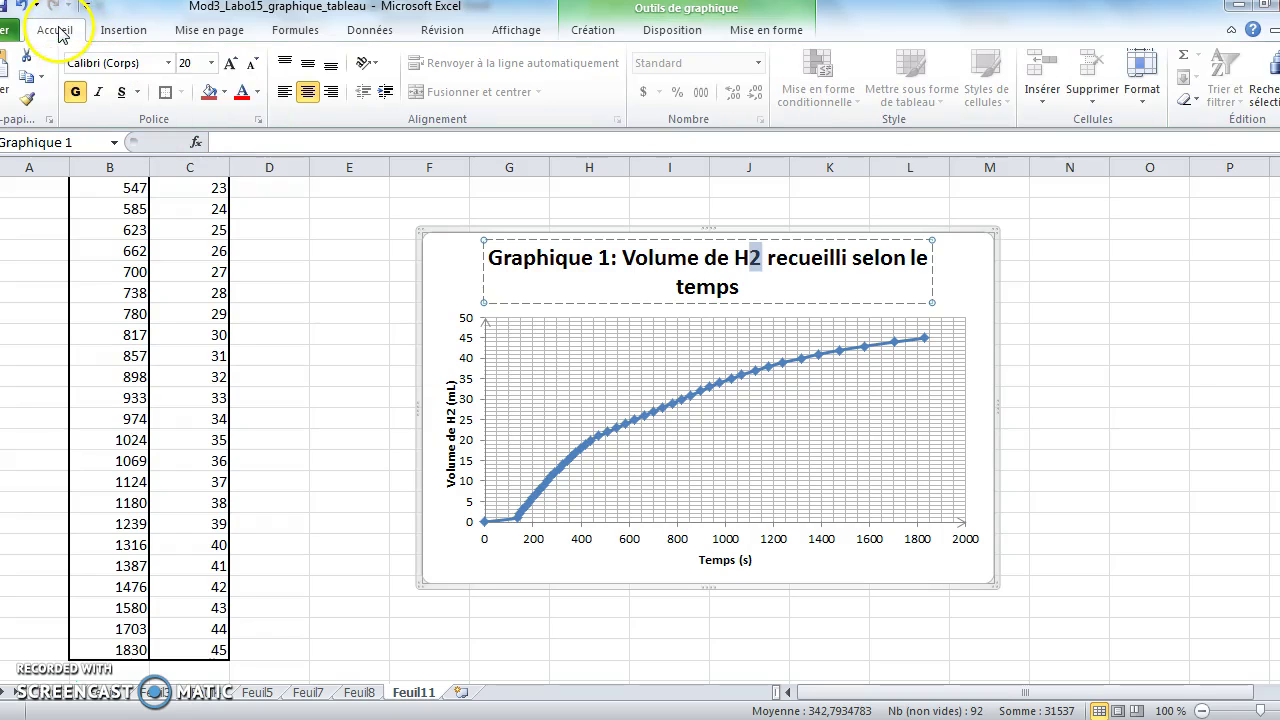
pyautogui.click(259, 120)
pyautogui.click(408, 441)
pyautogui.click(789, 500)
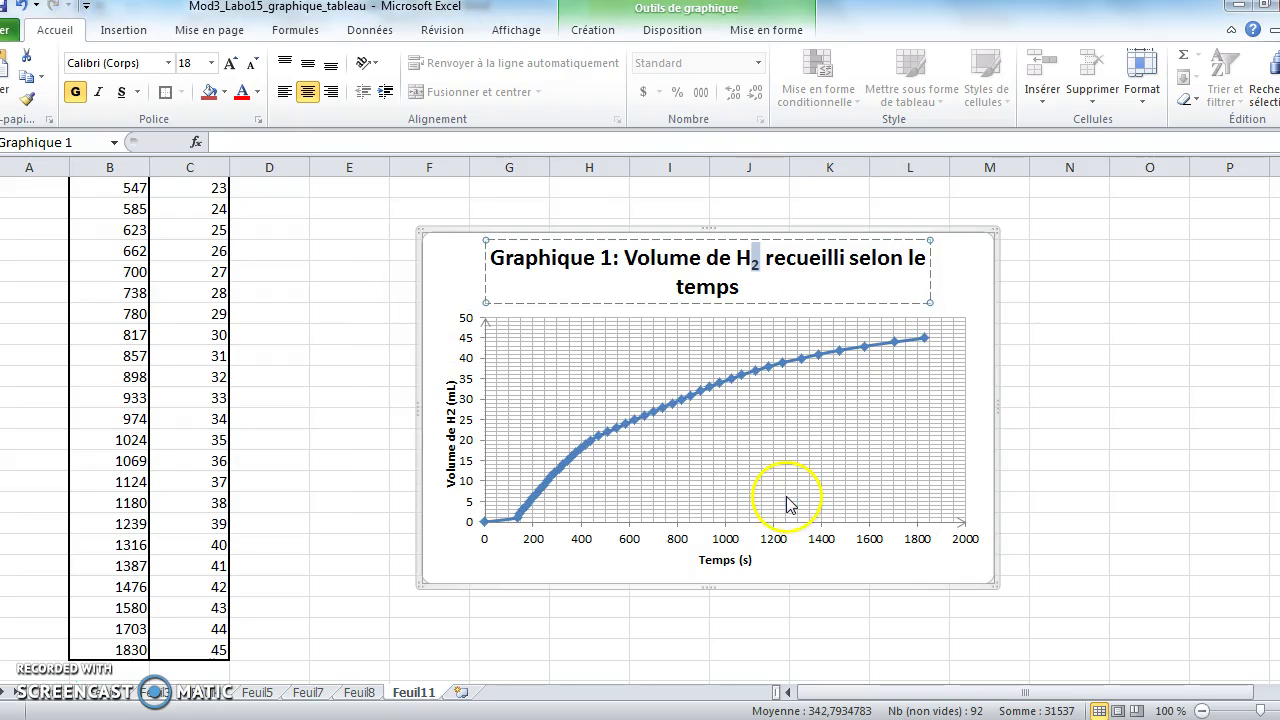
# Format the 2 of "H2" in the vertical axis title as a subscript and deselect the chart.
pyautogui.click(457, 420)
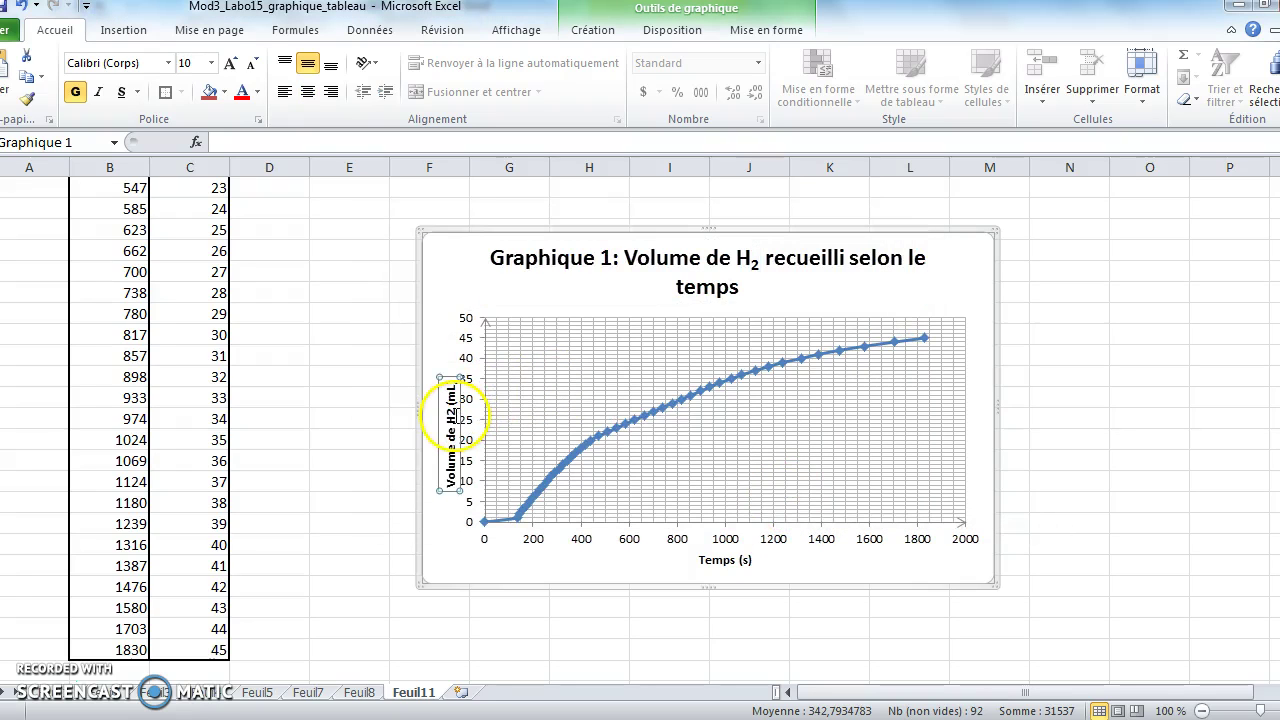
pyautogui.moveTo(452, 422); pyautogui.dragTo(454, 415)
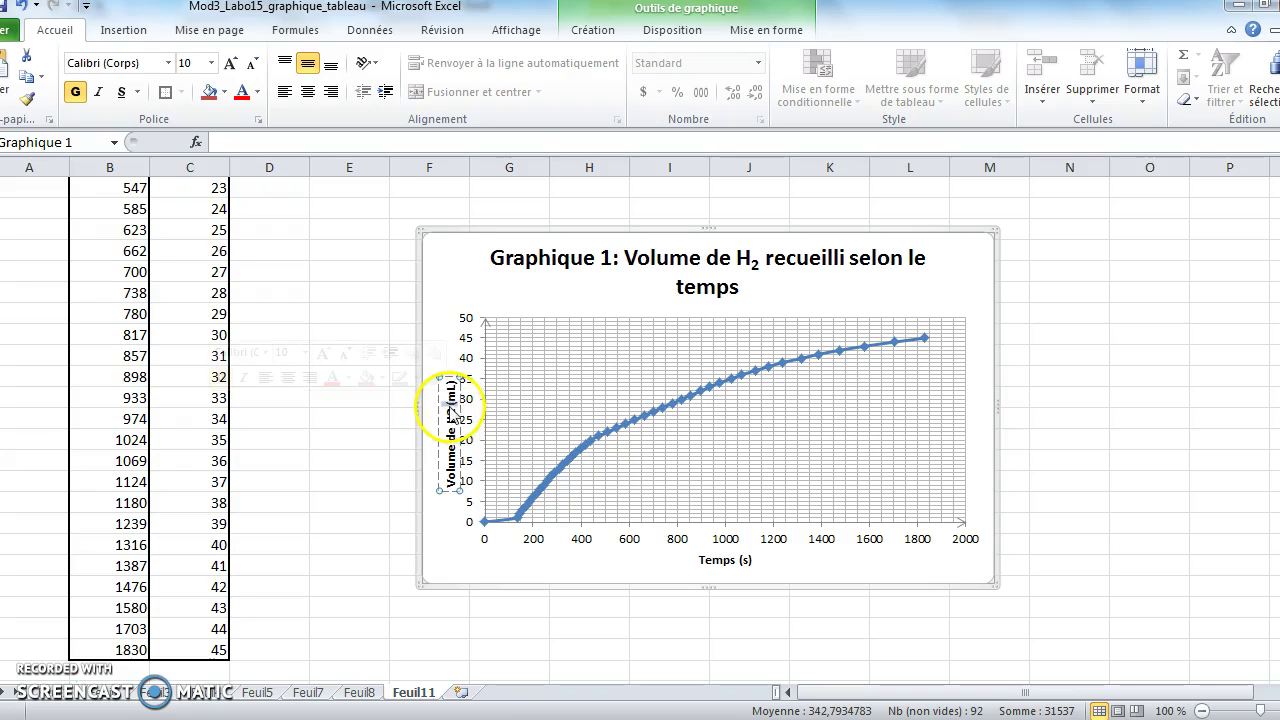
pyautogui.click(451, 406)
pyautogui.moveTo(451, 404); pyautogui.dragTo(452, 420)
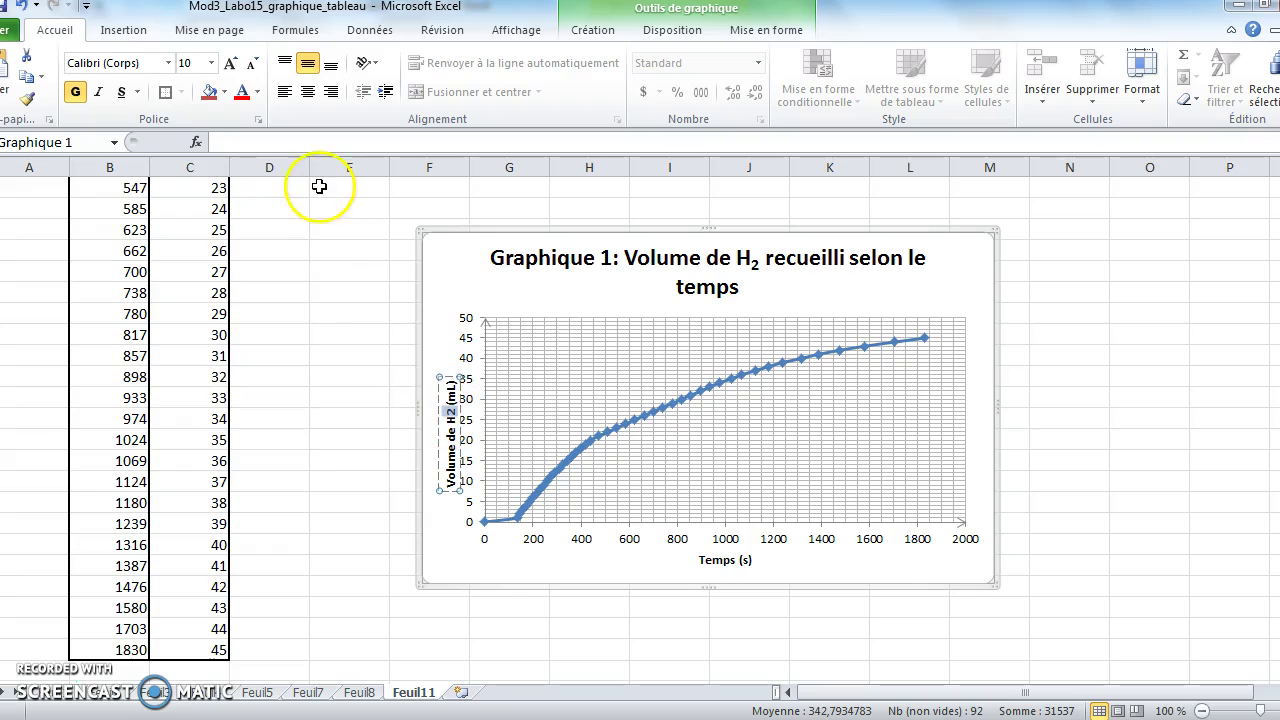
pyautogui.click(258, 120)
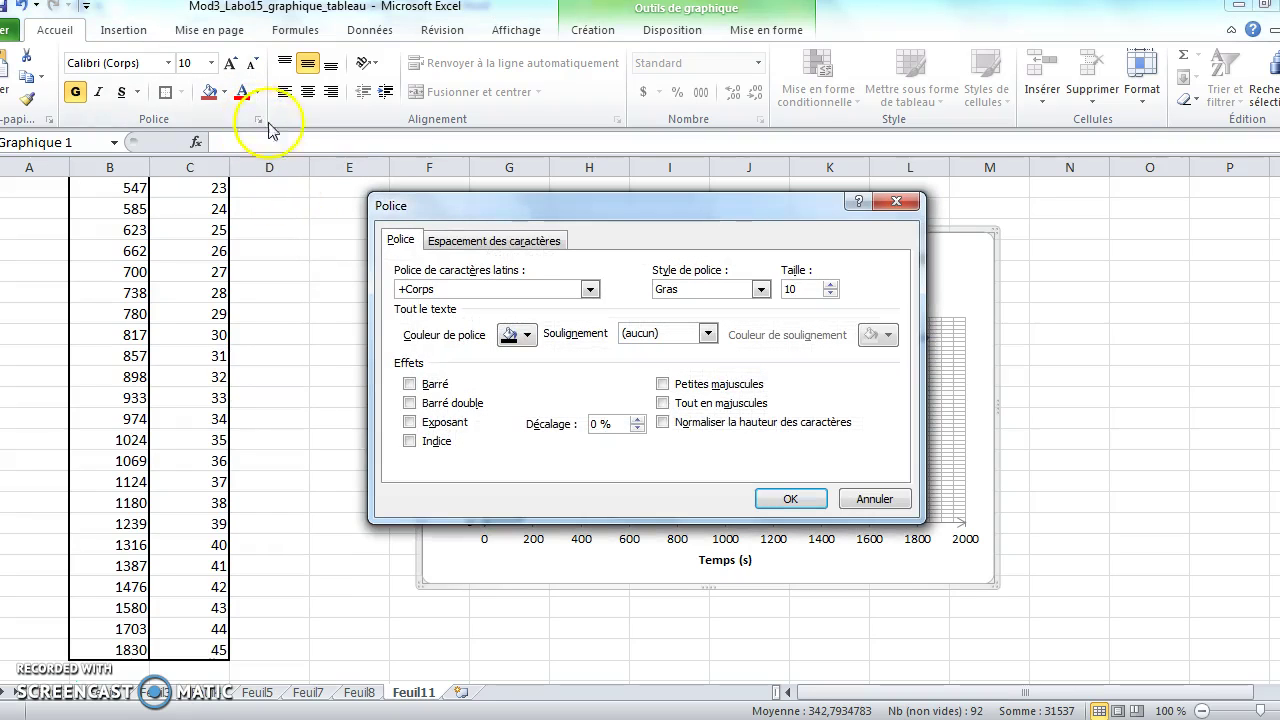
pyautogui.click(418, 446)
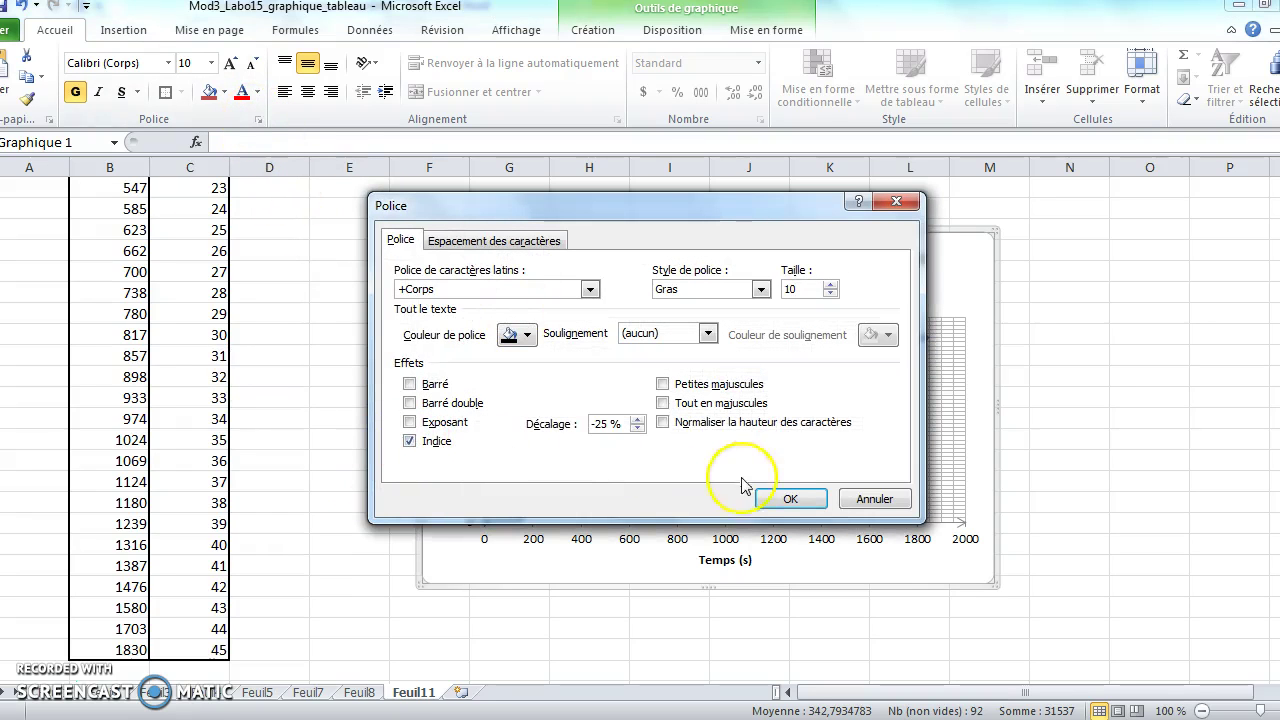
pyautogui.click(790, 499)
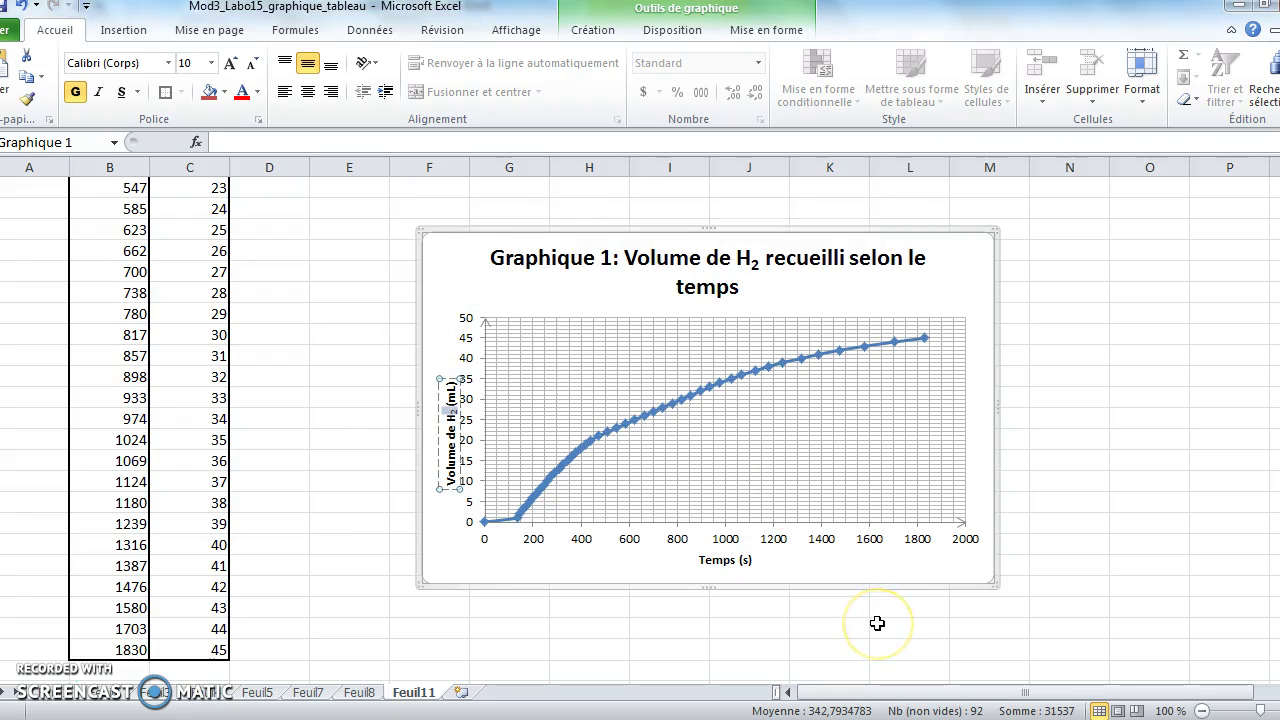
pyautogui.click(793, 629)
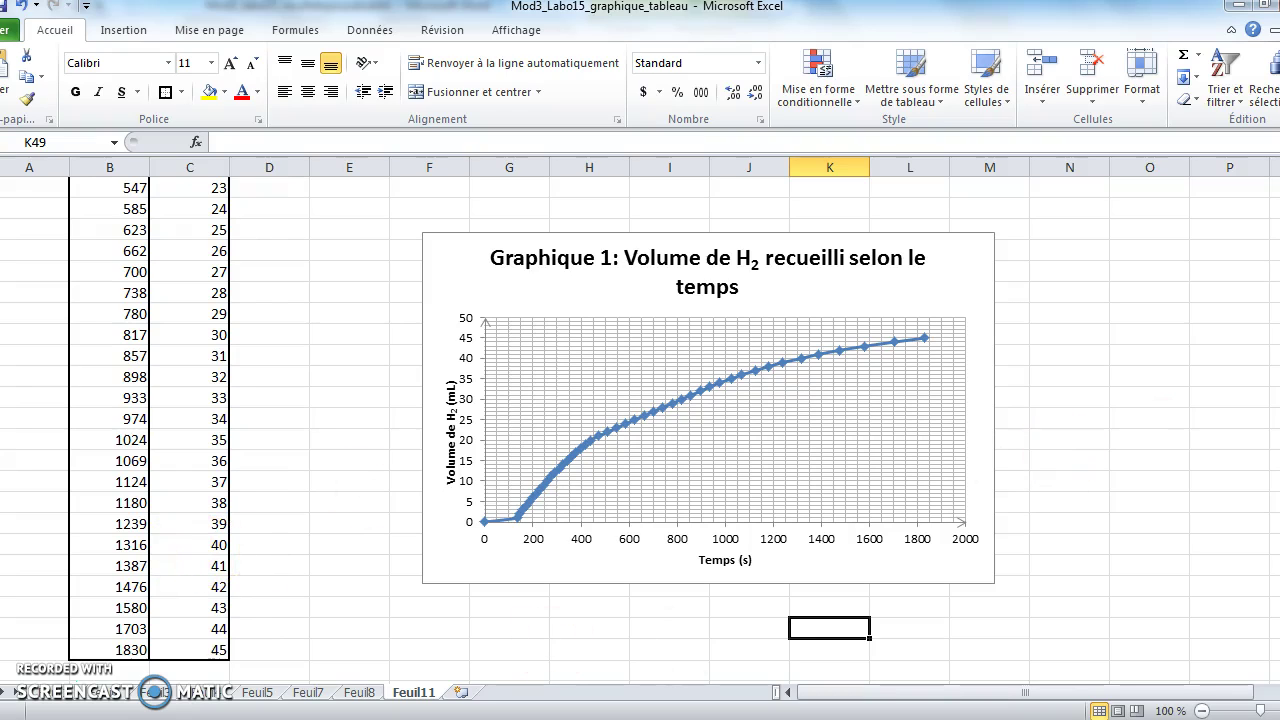
# Copy the two-column data table from the Temps (s) header in B4 down to its last row.
pyautogui.scroll(6, 694, 434)
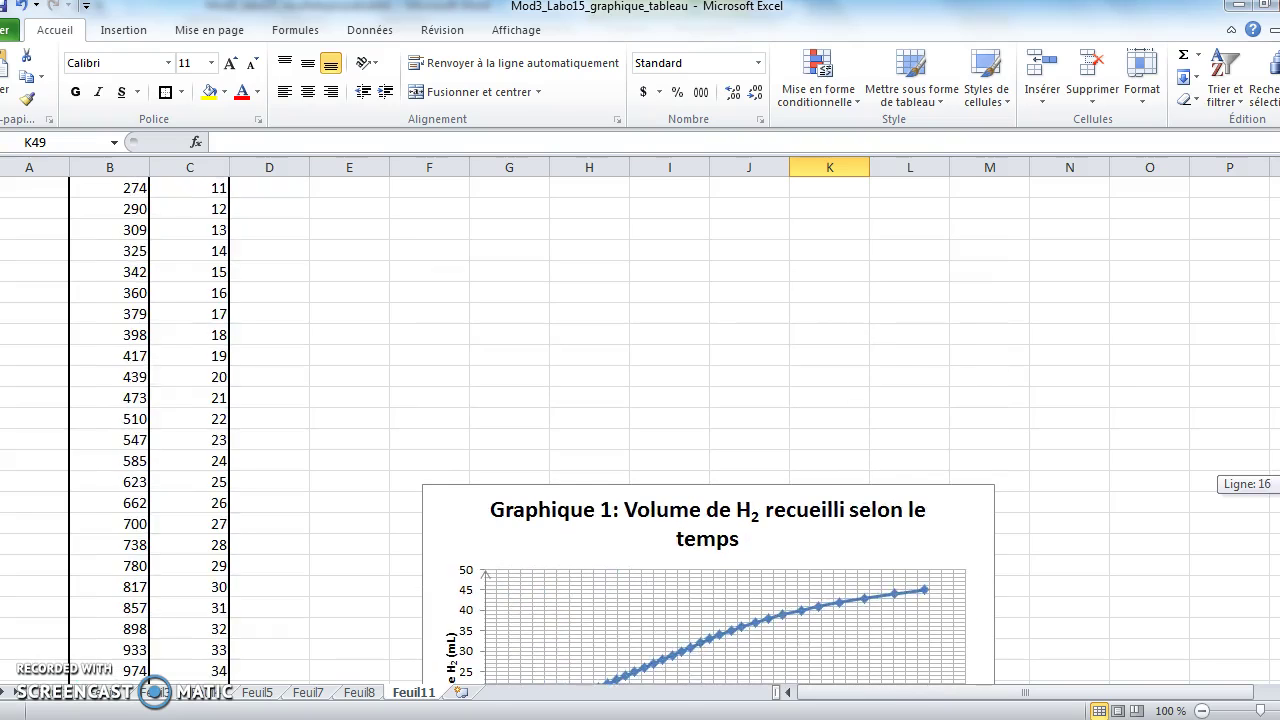
pyautogui.scroll(3, 640, 430)
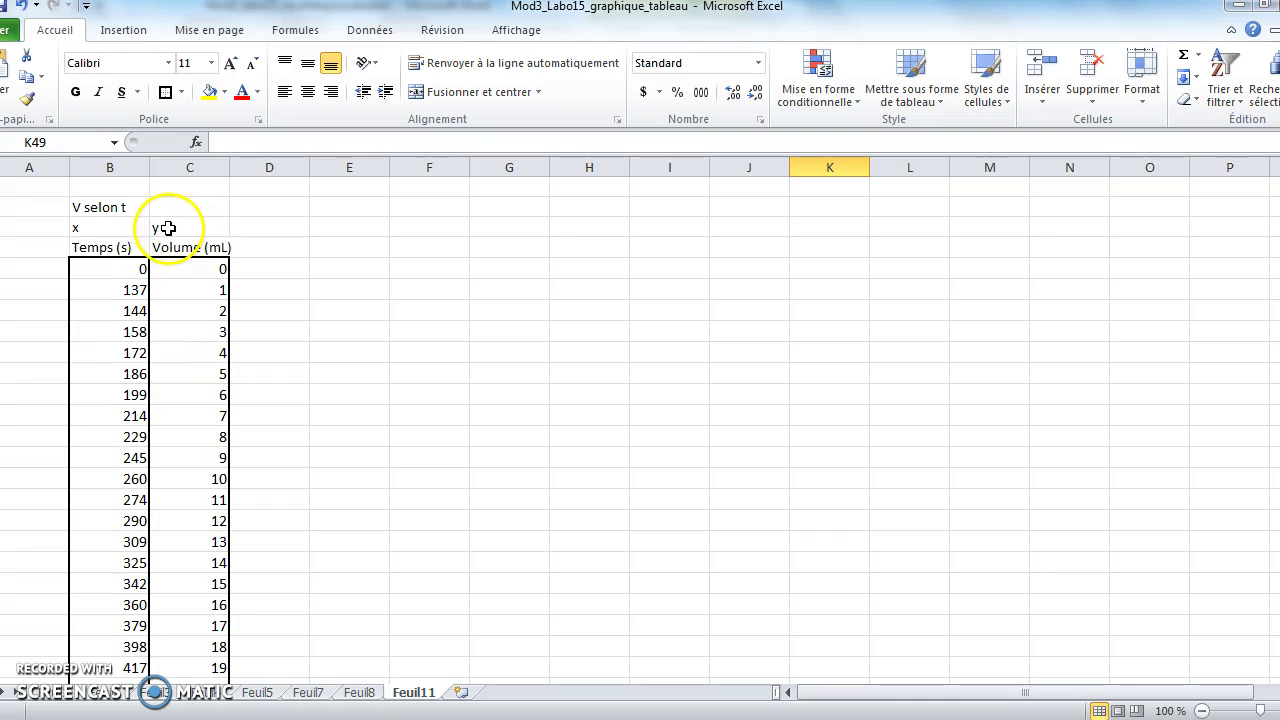
pyautogui.click(29, 265)
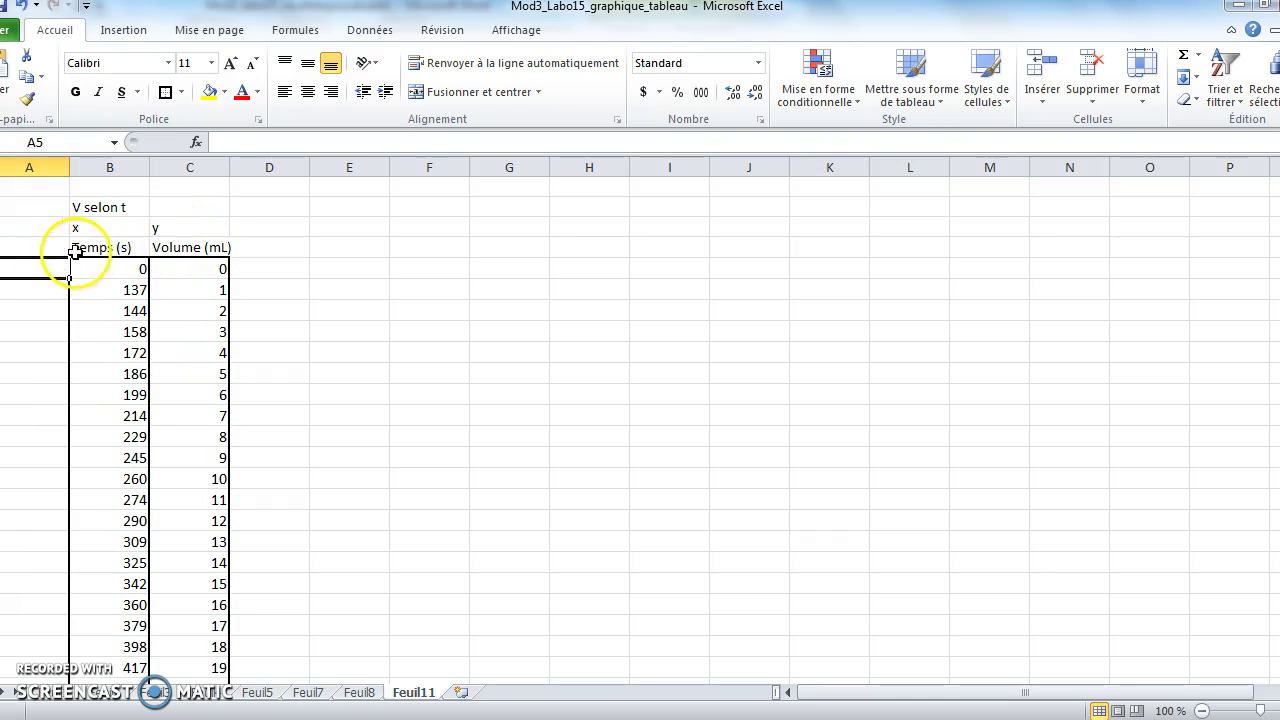
pyautogui.click(77, 247)
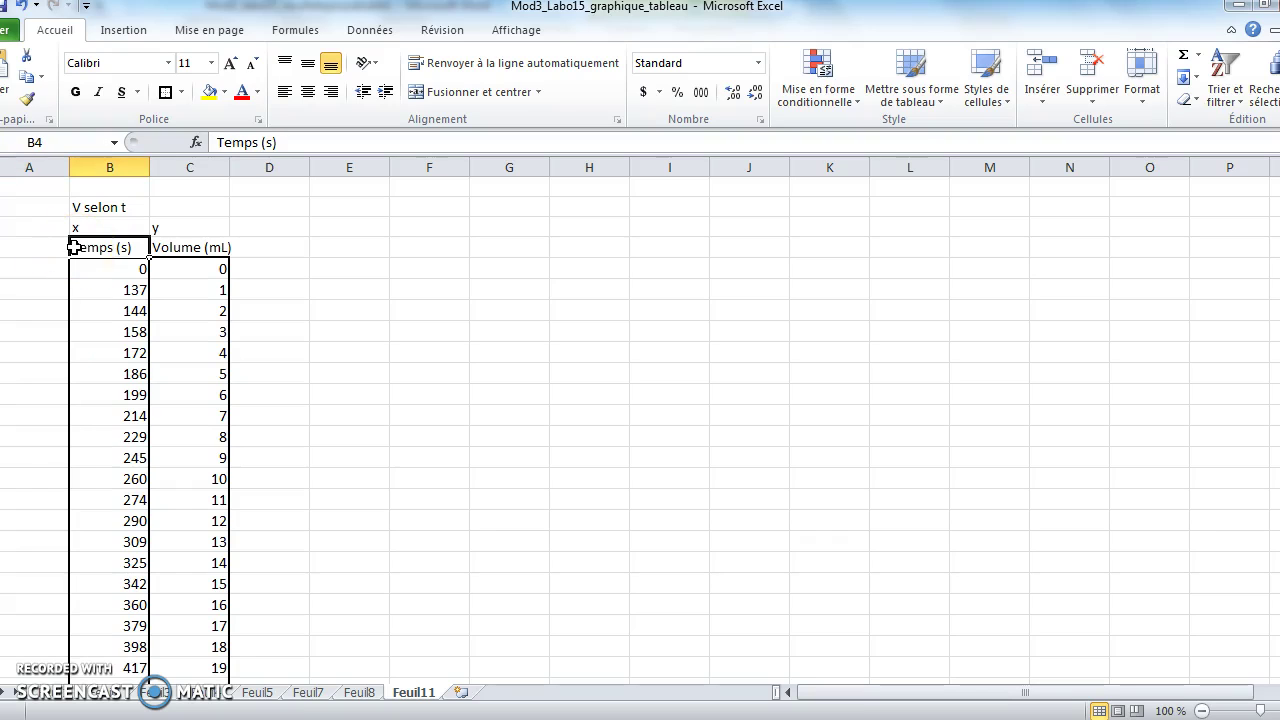
pyautogui.moveTo(73, 247); pyautogui.dragTo(188, 655)
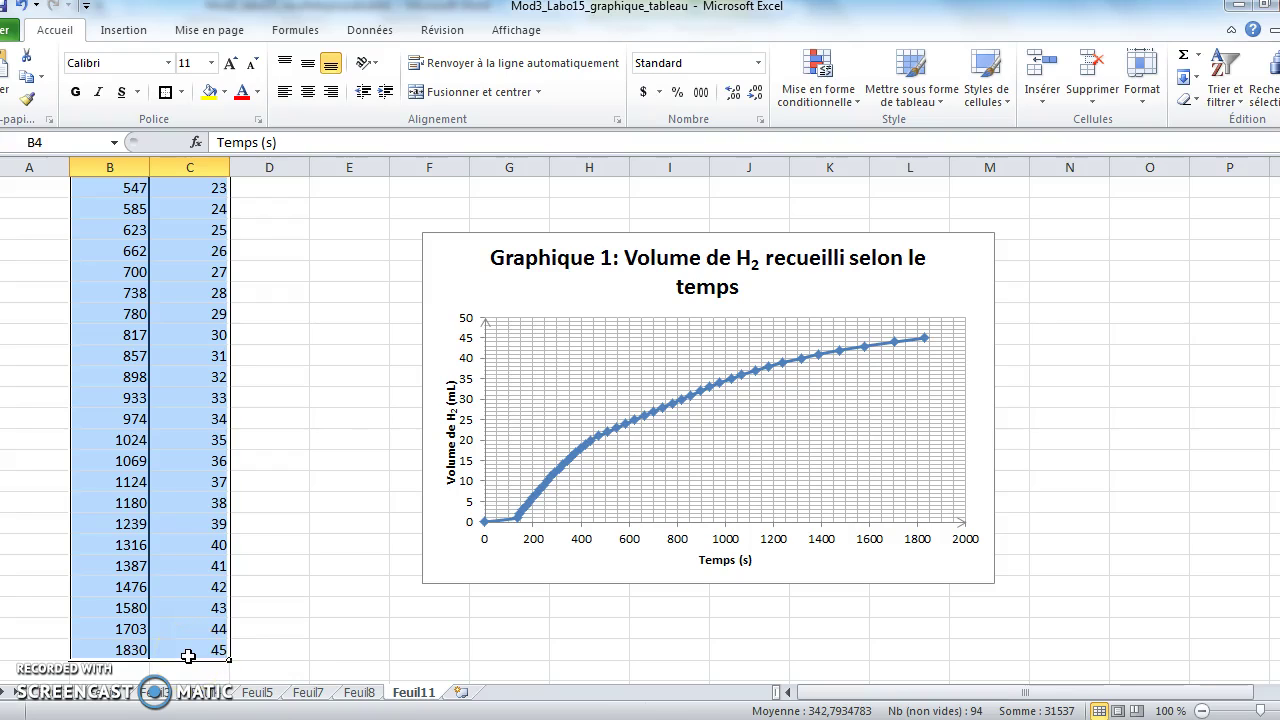
pyautogui.hotkey('ctrl', 'c')
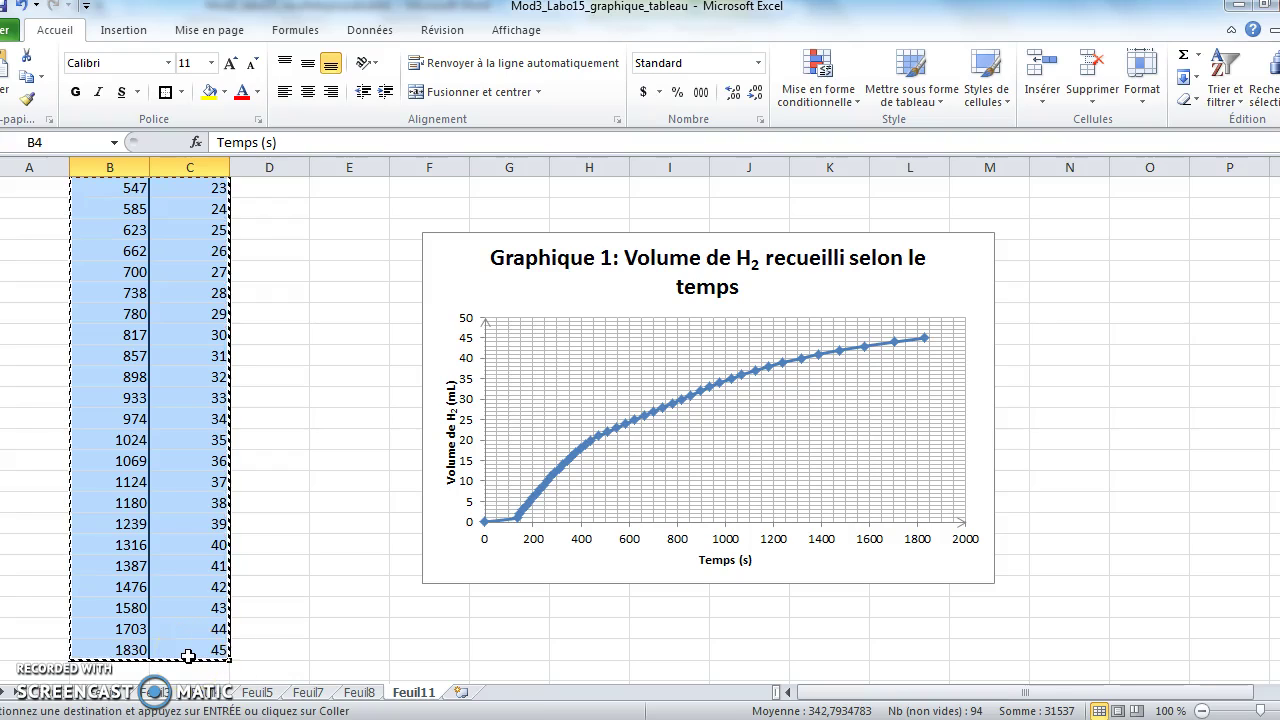
# Paste the copied table into a new worksheet starting at cell D5 and dismiss the warning.
pyautogui.click(463, 692)
pyautogui.click(275, 266)
pyautogui.hotkey('ctrl', 'v')
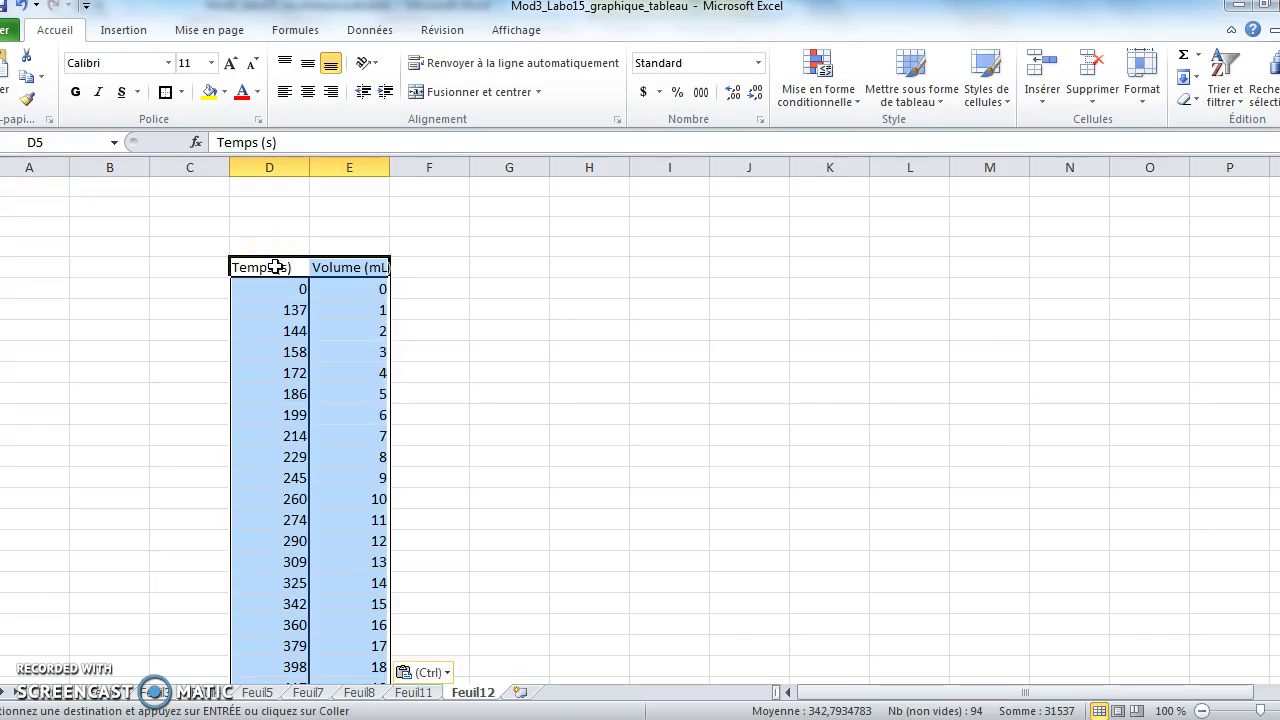
pyautogui.click(648, 422)
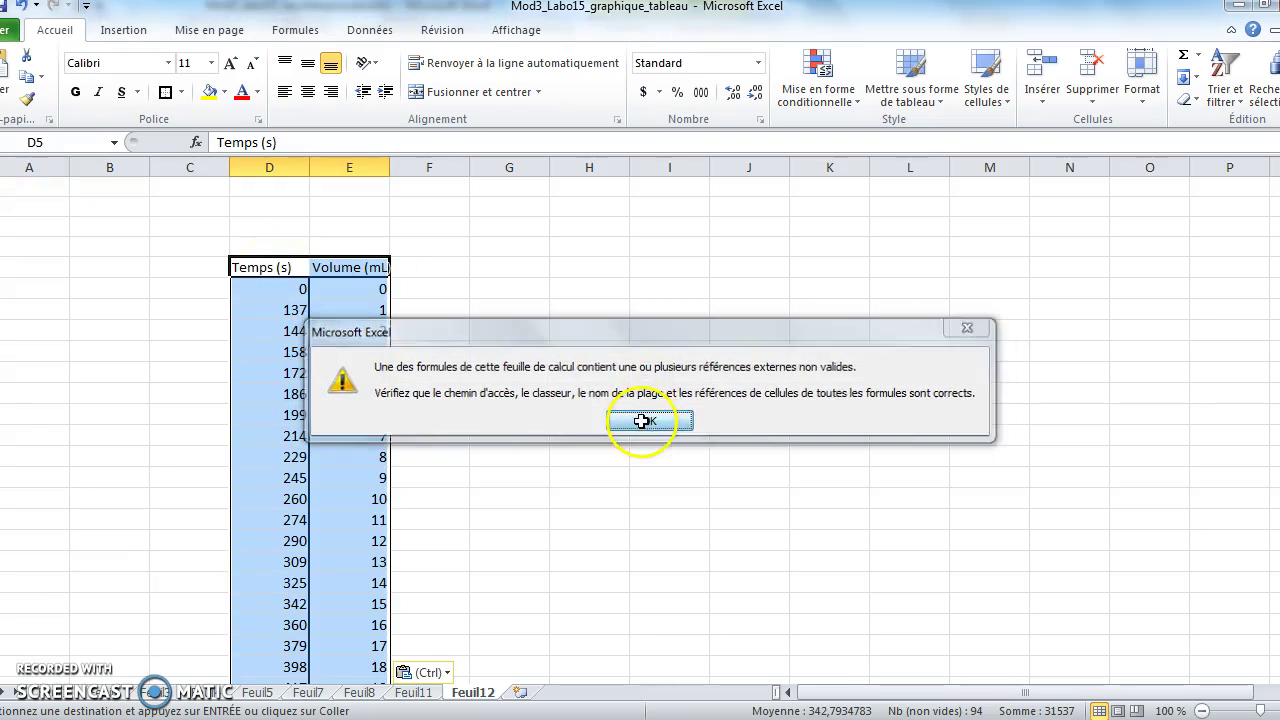
pyautogui.click(487, 364)
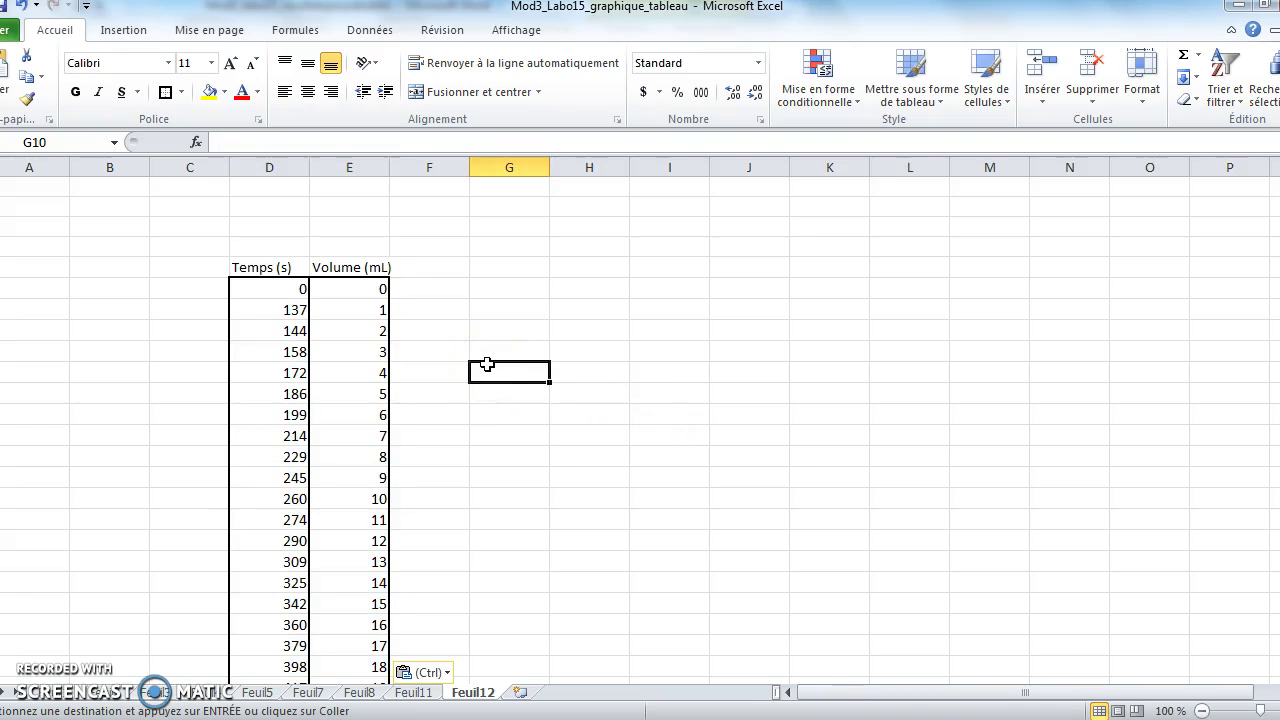
# Move the time and volume rows from 585 s to 1830 s out of columns D and E to start at F6.
pyautogui.moveTo(1279, 294); pyautogui.dragTo(1279, 458)
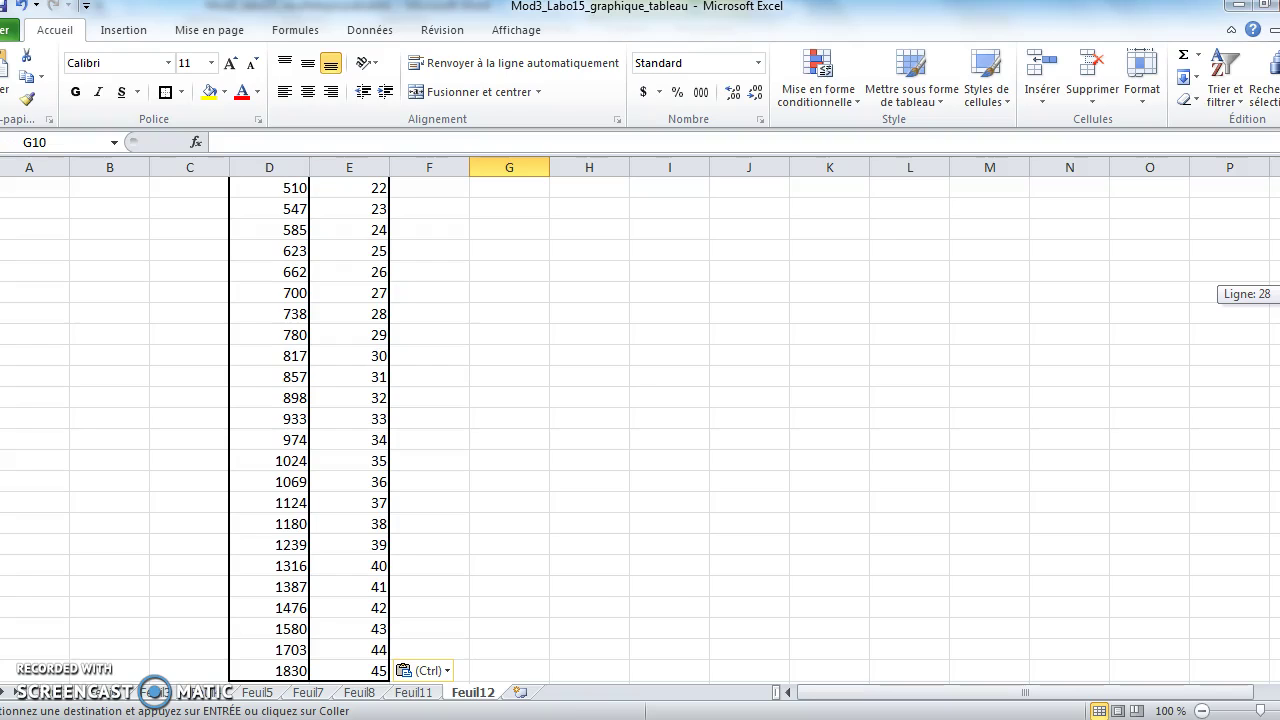
pyautogui.moveTo(1279, 458); pyautogui.dragTo(1279, 458)
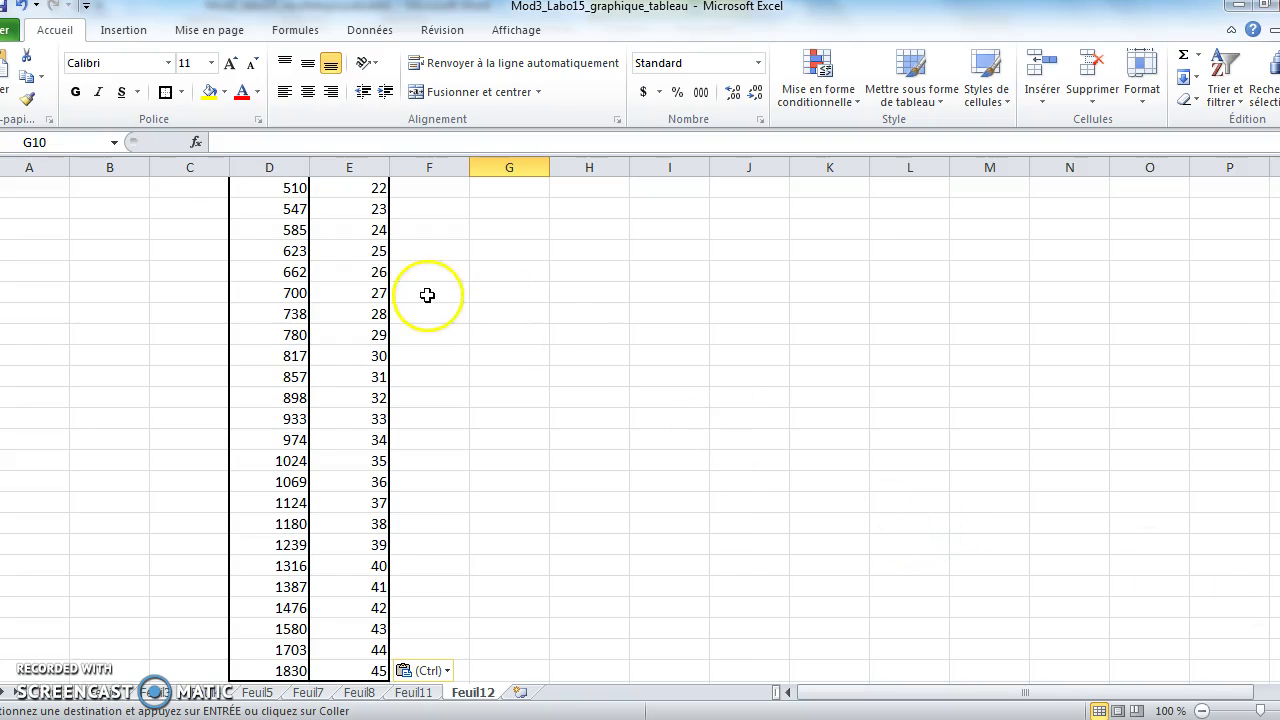
pyautogui.moveTo(263, 231); pyautogui.dragTo(359, 582)
pyautogui.hotkey('ctrl', 'v')
pyautogui.hotkey('ctrl', 'c')
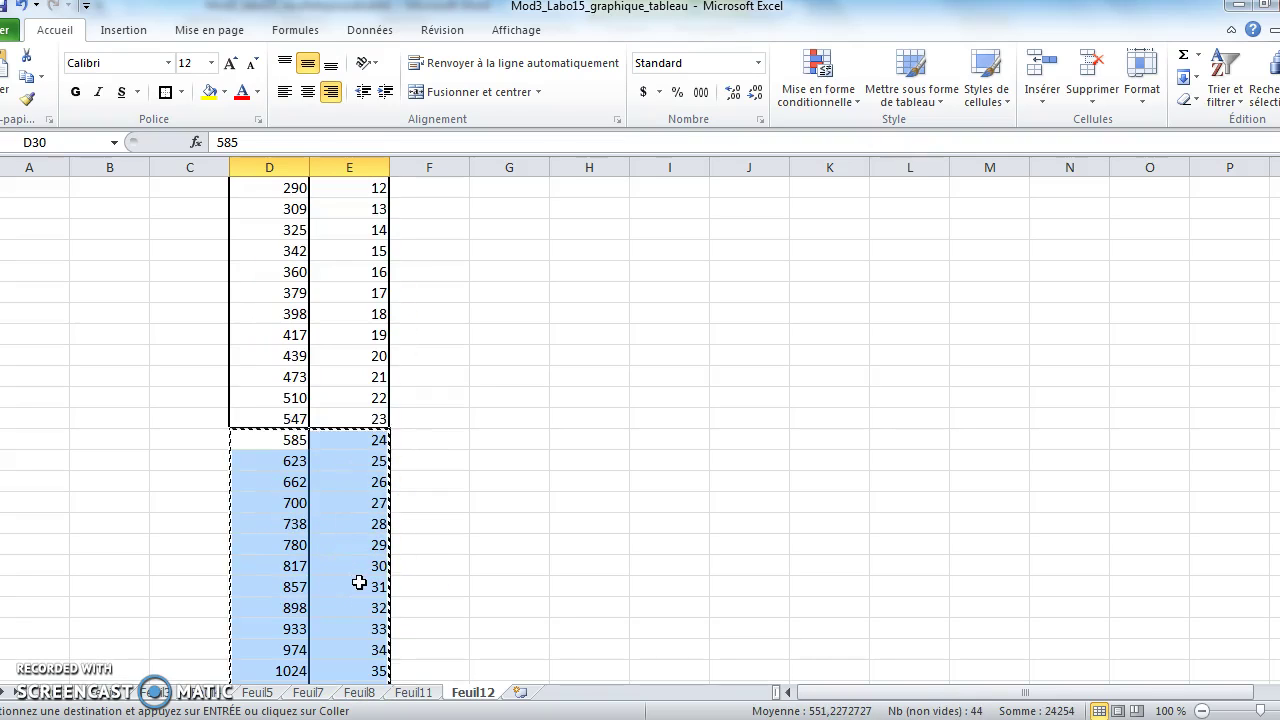
pyautogui.scroll(4, 640, 430)
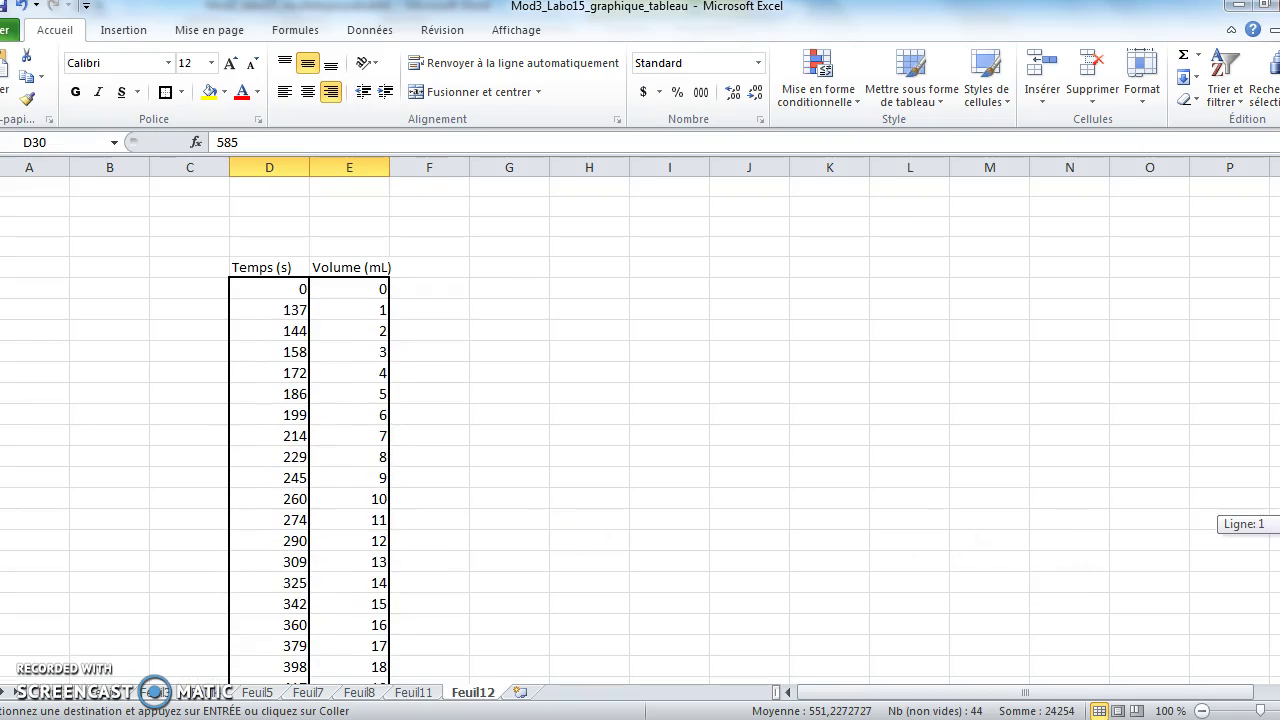
pyautogui.click(429, 290)
pyautogui.hotkey('ctrl', 'v')
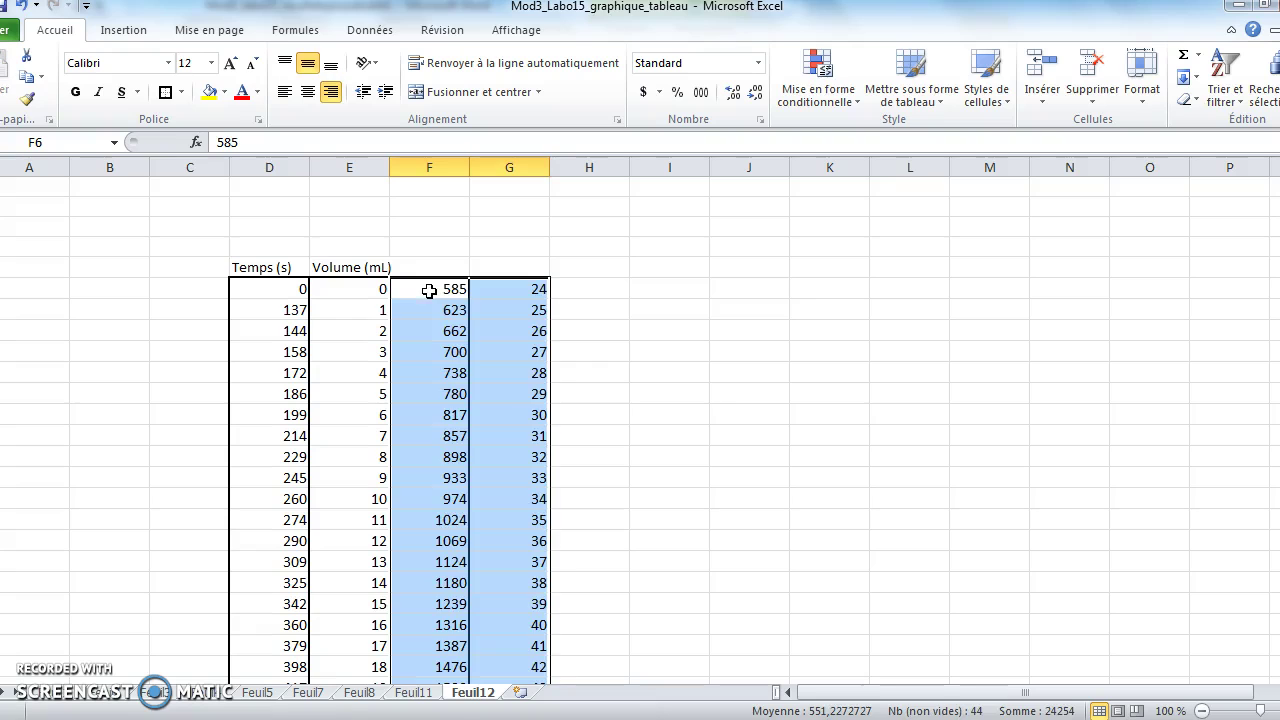
pyautogui.click(695, 476)
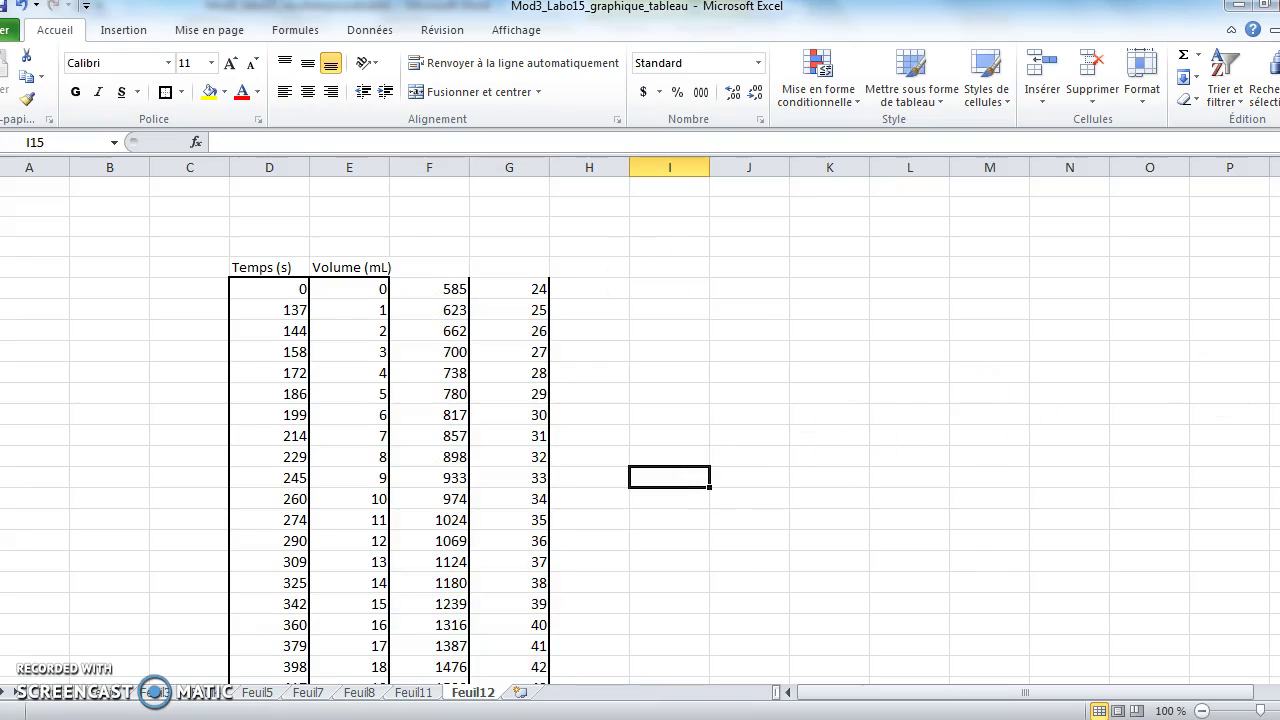
# Move the data block in columns F and G down one row so it starts at F7.
pyautogui.scroll(-4, 640, 440)
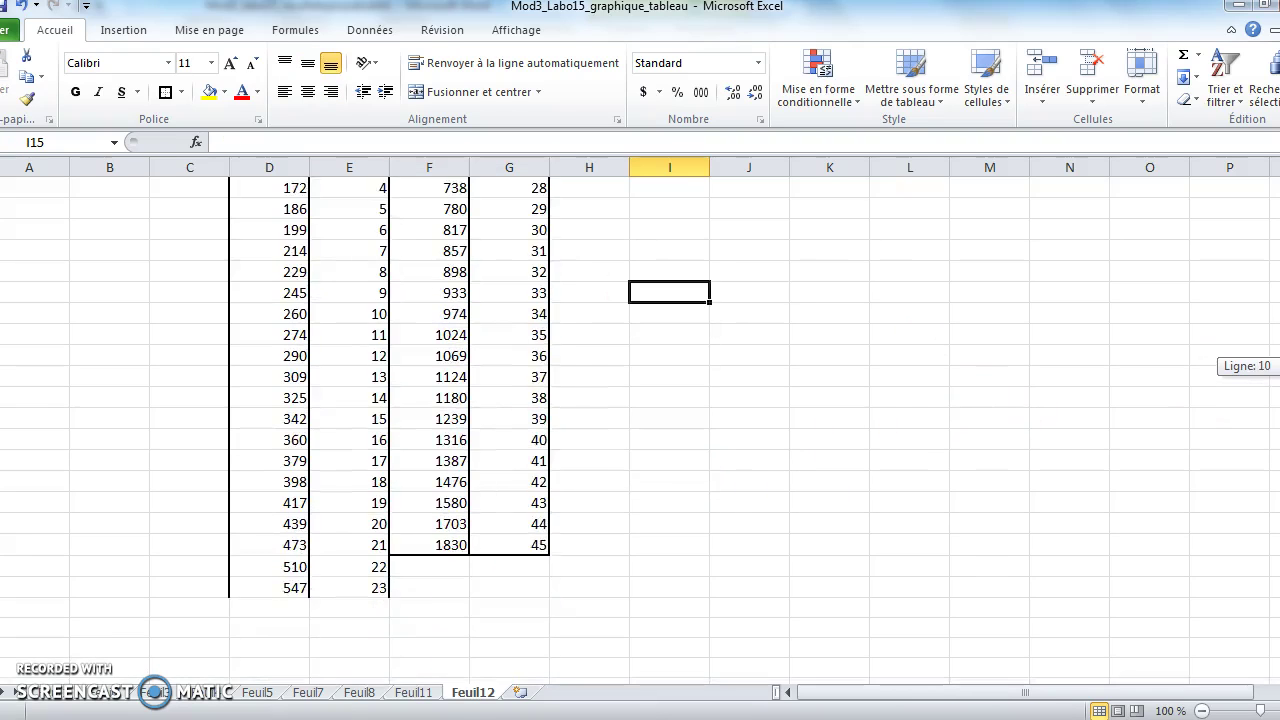
pyautogui.scroll(1, 640, 440)
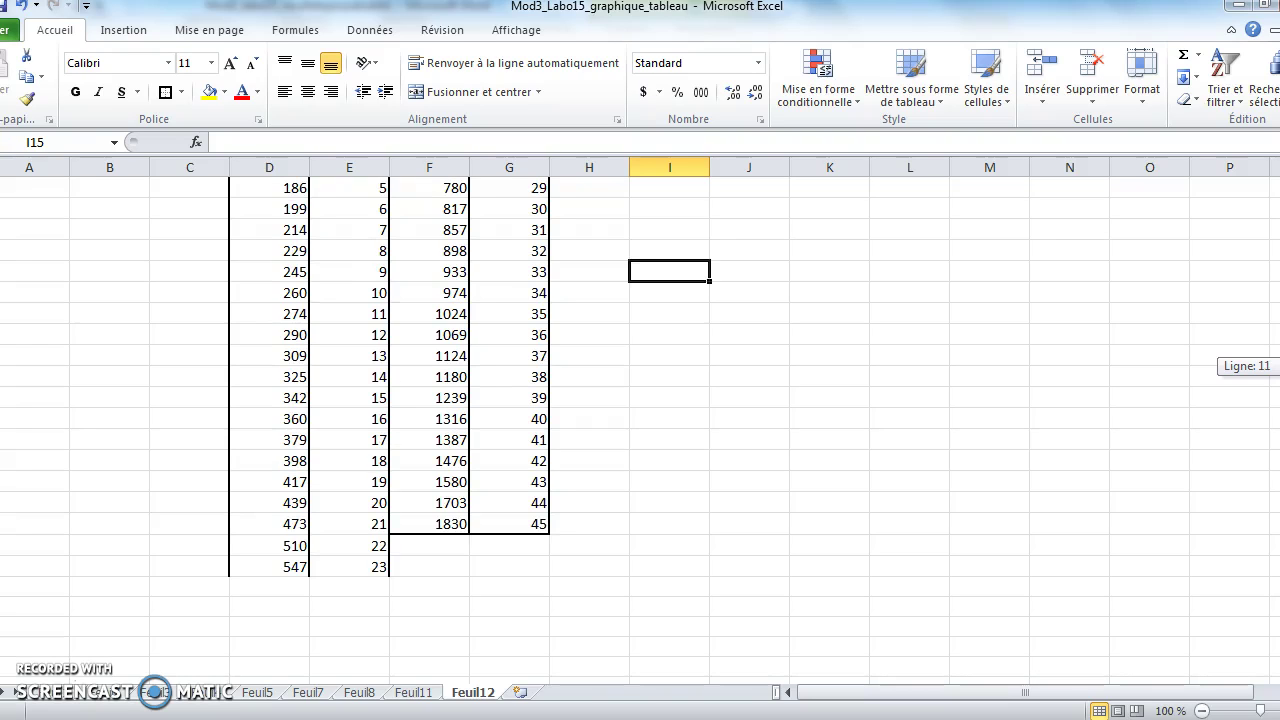
pyautogui.scroll(4, 640, 440)
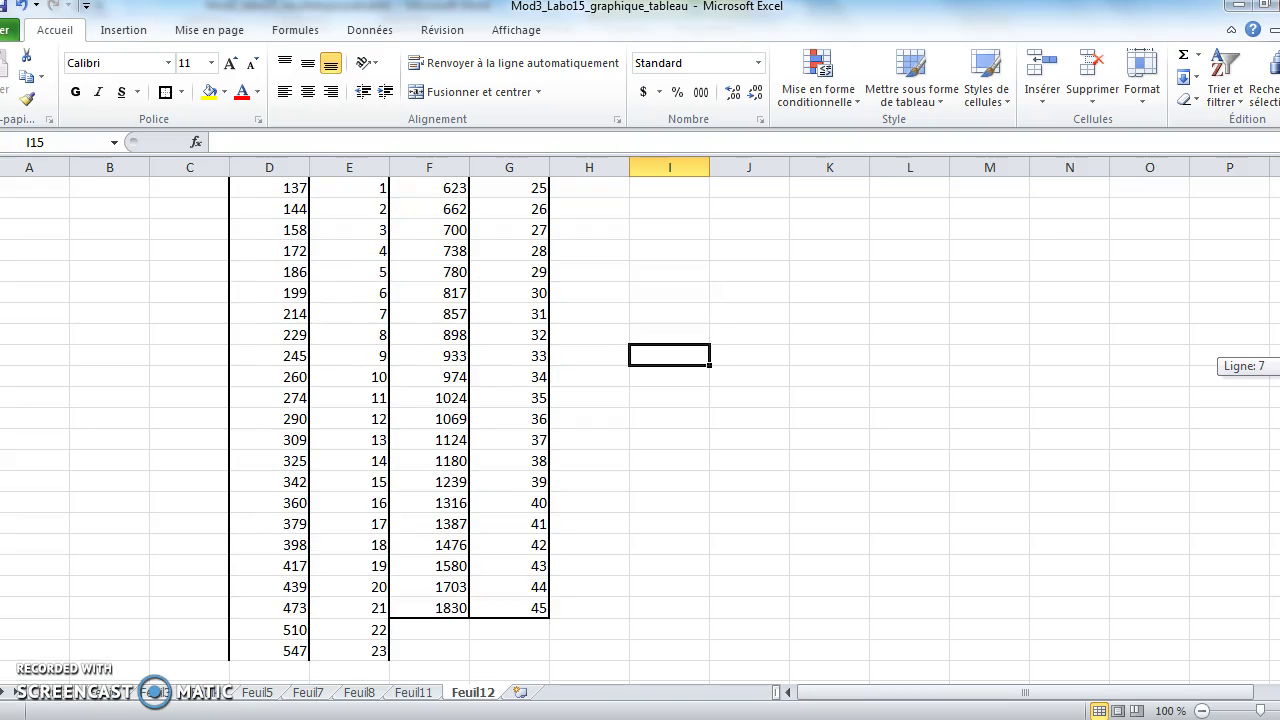
pyautogui.scroll(6, 640, 440)
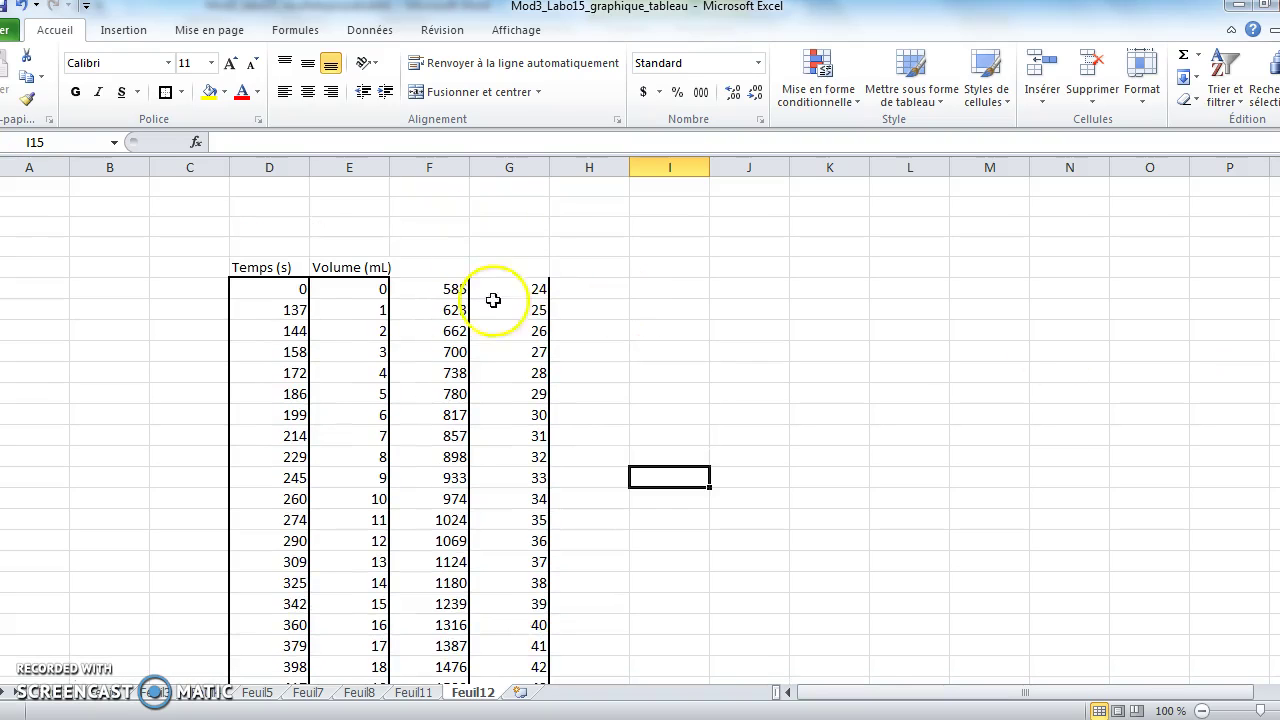
pyautogui.moveTo(420, 289); pyautogui.dragTo(492, 602)
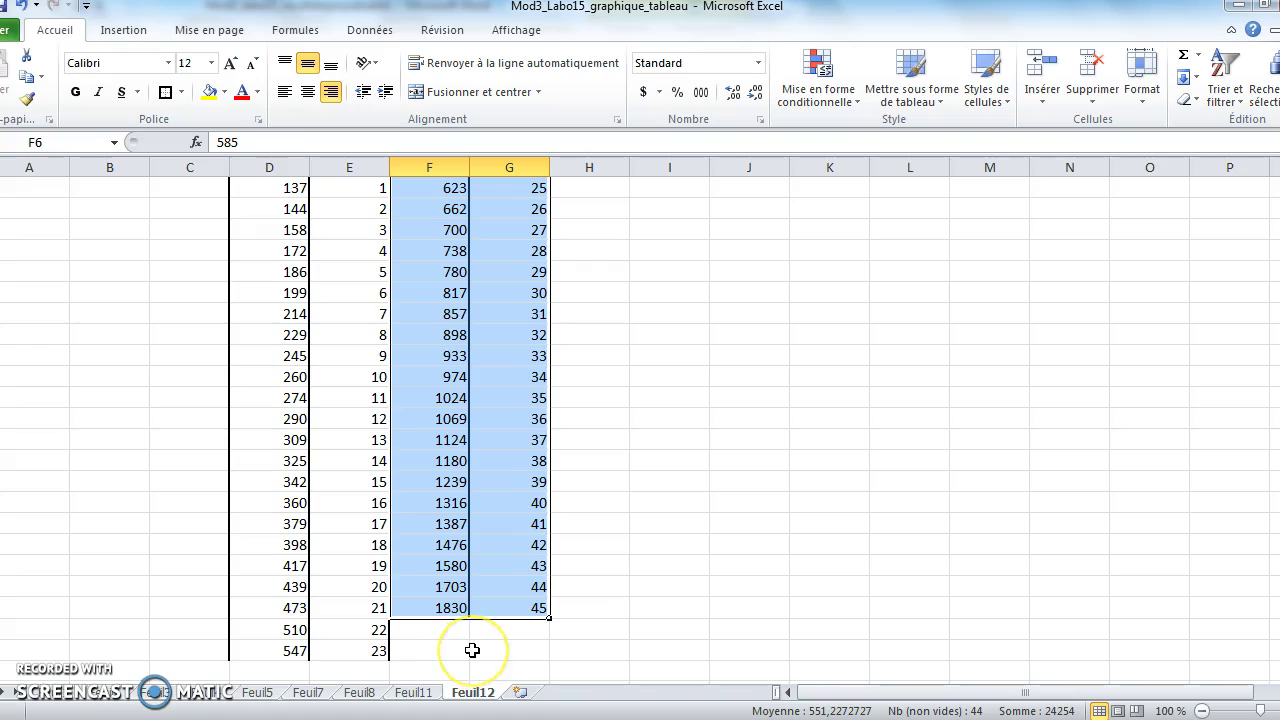
pyautogui.scroll(2, 472, 650)
pyautogui.hotkey('ctrl', 'c')
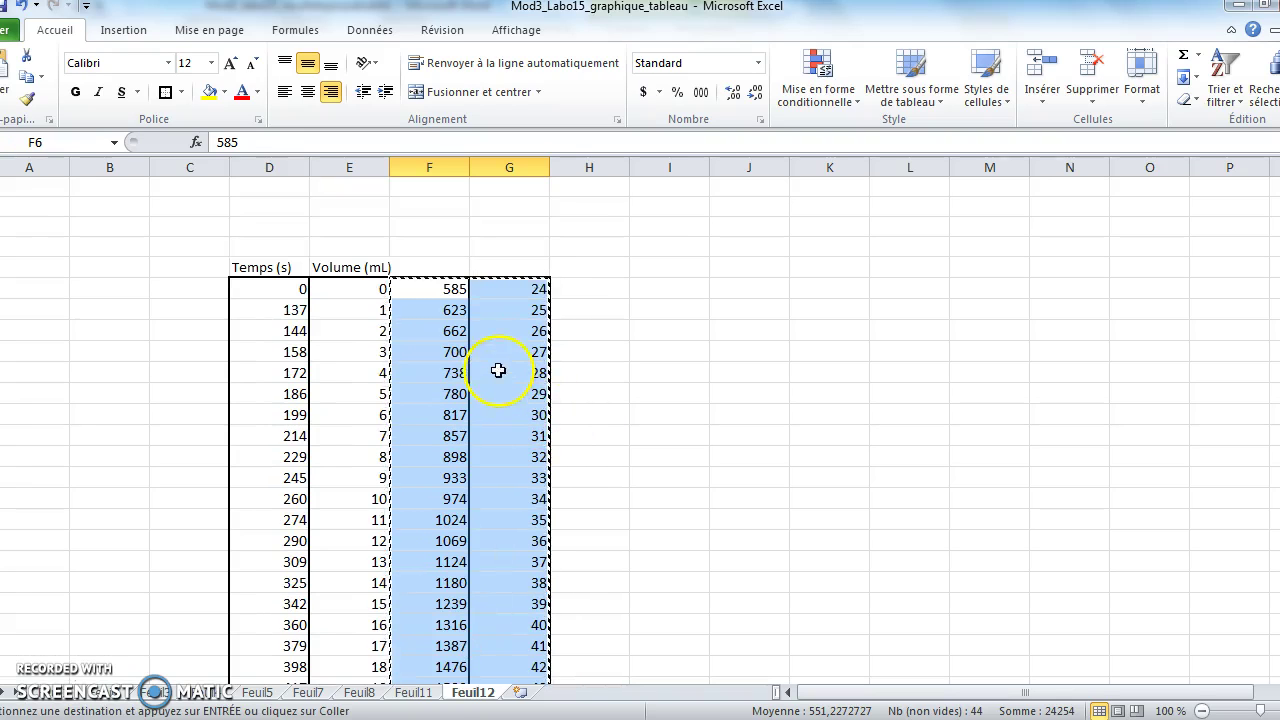
pyautogui.click(429, 310)
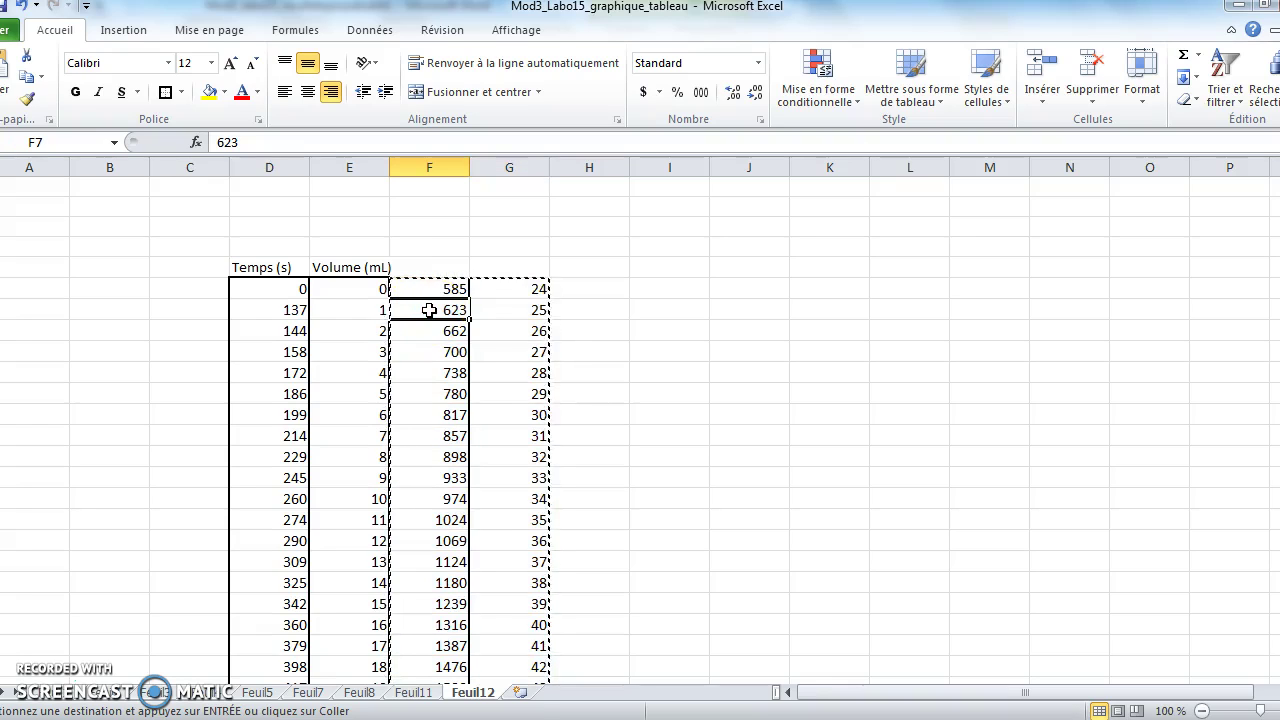
pyautogui.hotkey('ctrl', 'v')
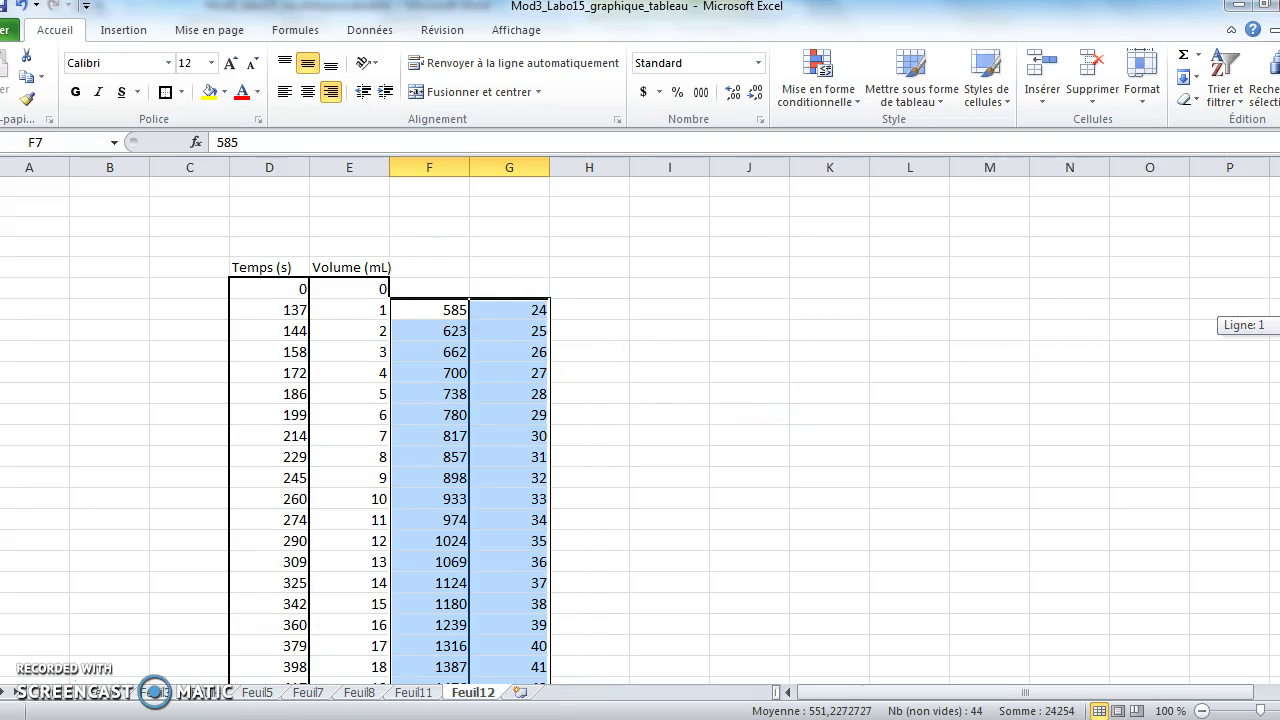
# Enter 547 in F6 and 23 in G6 as the first row of the second data block.
pyautogui.scroll(-2, 640, 400)
pyautogui.scroll(3, 640, 400)
pyautogui.click(447, 289)
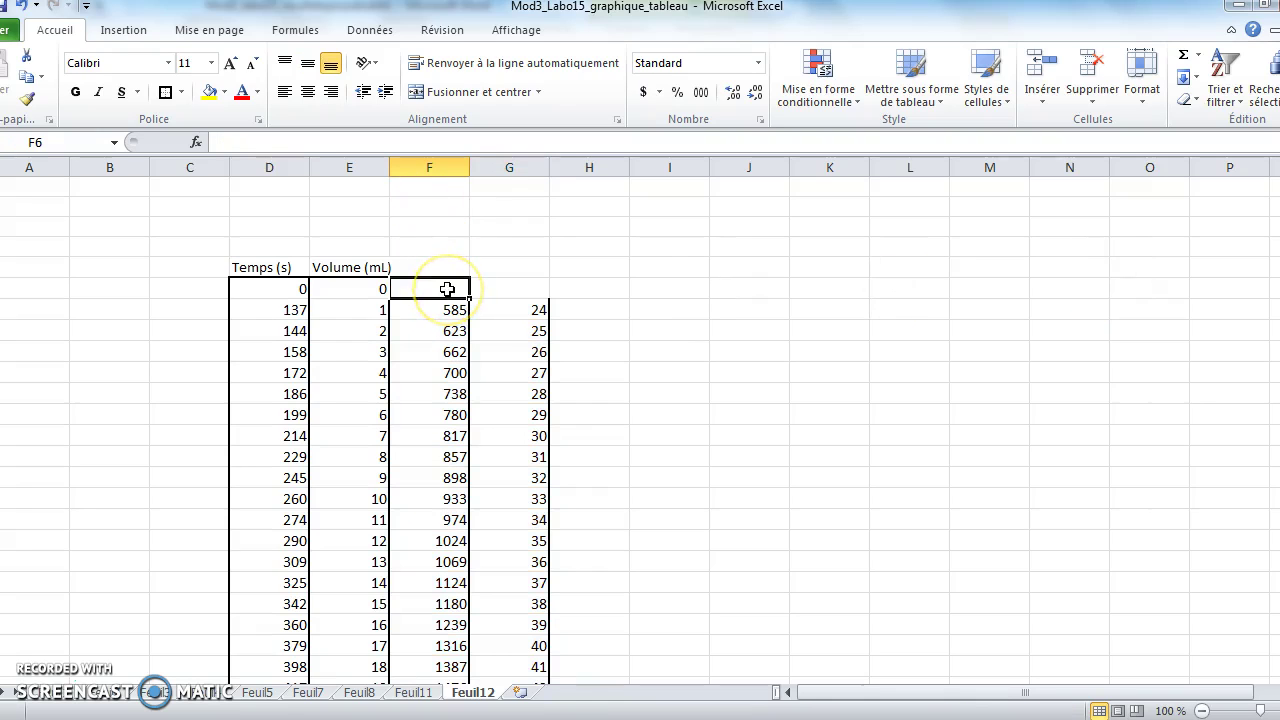
pyautogui.write('547')
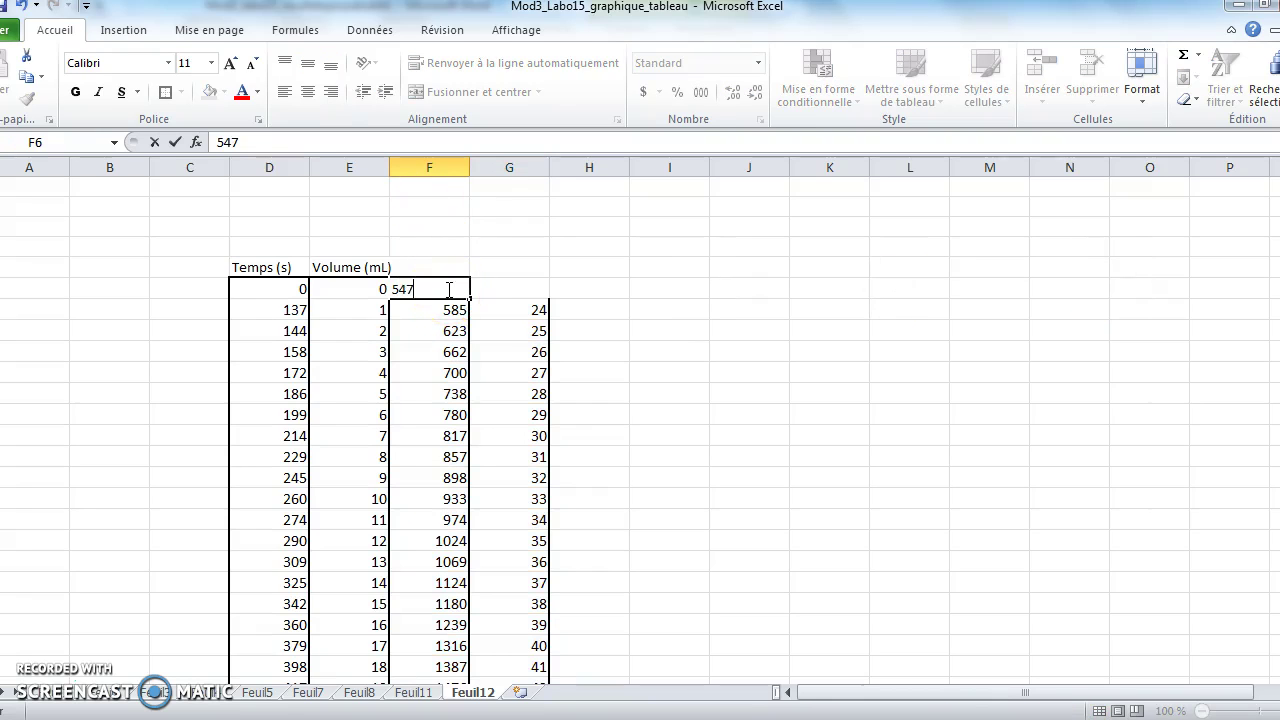
pyautogui.click(509, 288)
pyautogui.write('23')
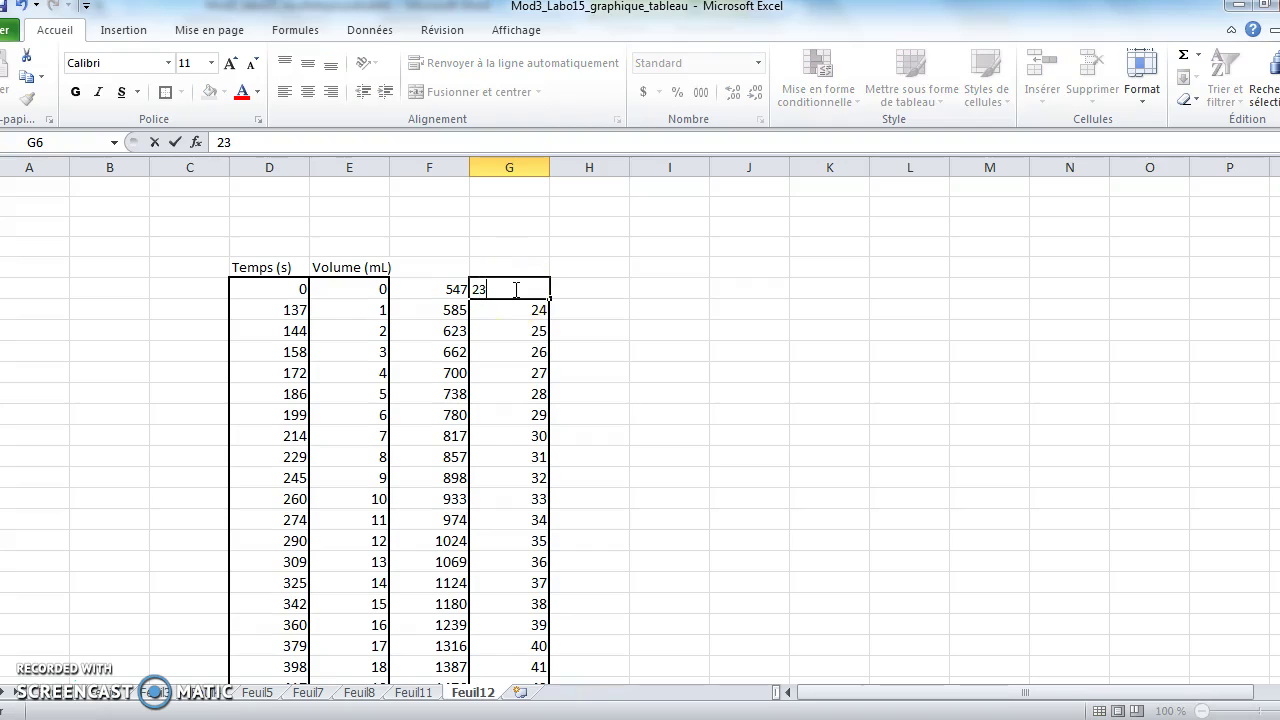
# Delete the duplicate 547 and 23 entries from the last row of columns D and E.
pyautogui.click(636, 372)
pyautogui.moveTo(1275, 372); pyautogui.dragTo(1275, 381)
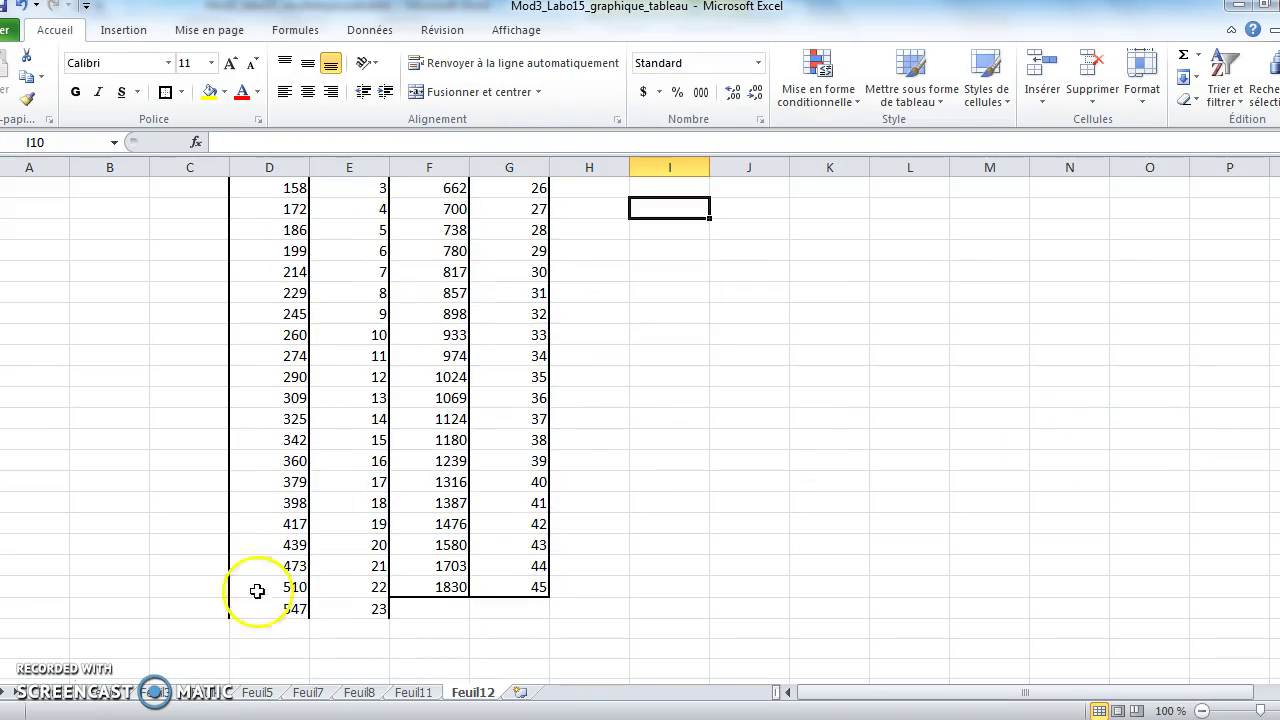
pyautogui.click(270, 612)
pyautogui.click(362, 605)
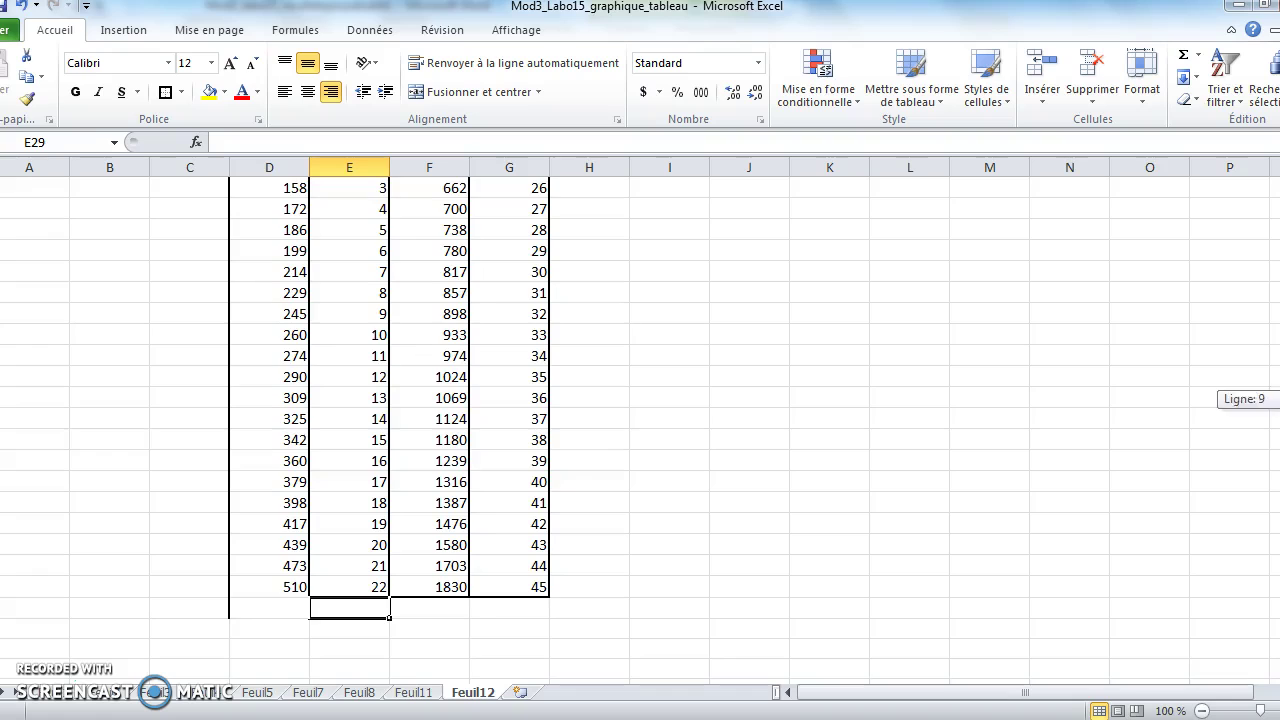
# Copy the Temps (s) and Volume (mL) headers to F5 and G5 above the second data block.
pyautogui.scroll(2, 517, 347)
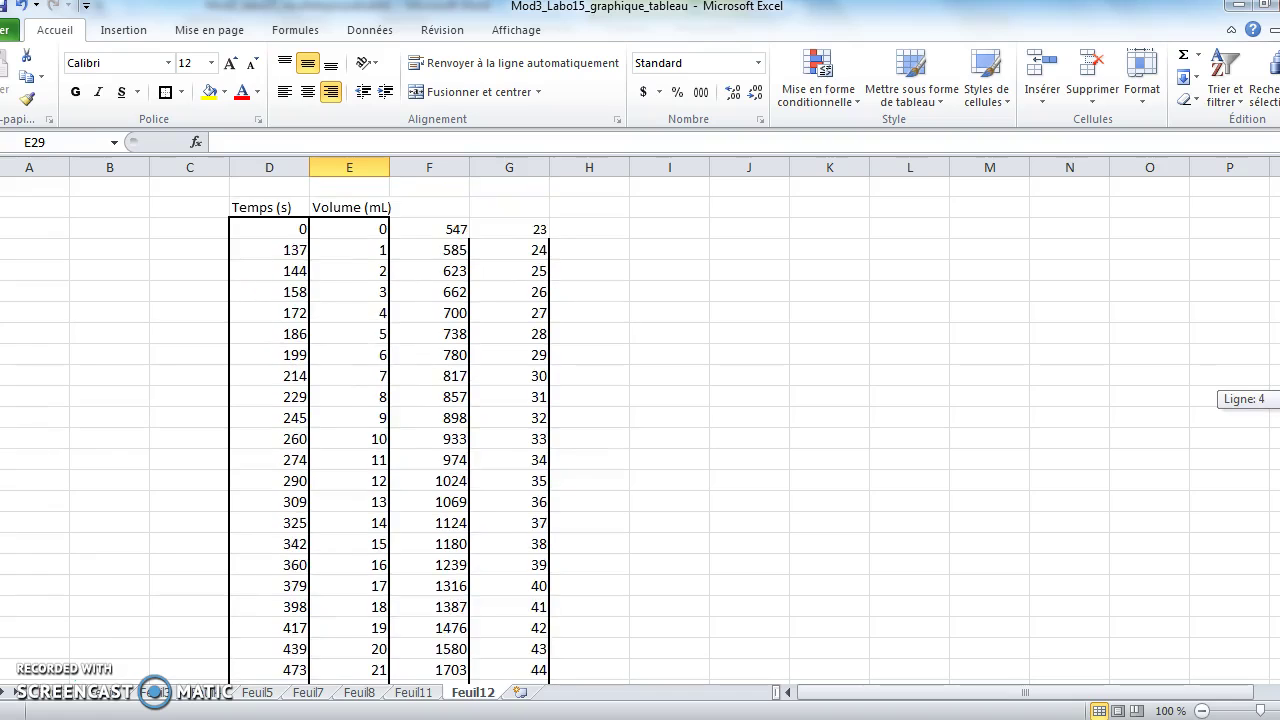
pyautogui.click(240, 227)
pyautogui.moveTo(240, 227); pyautogui.dragTo(346, 228)
pyautogui.hotkey('ctrl', 'c')
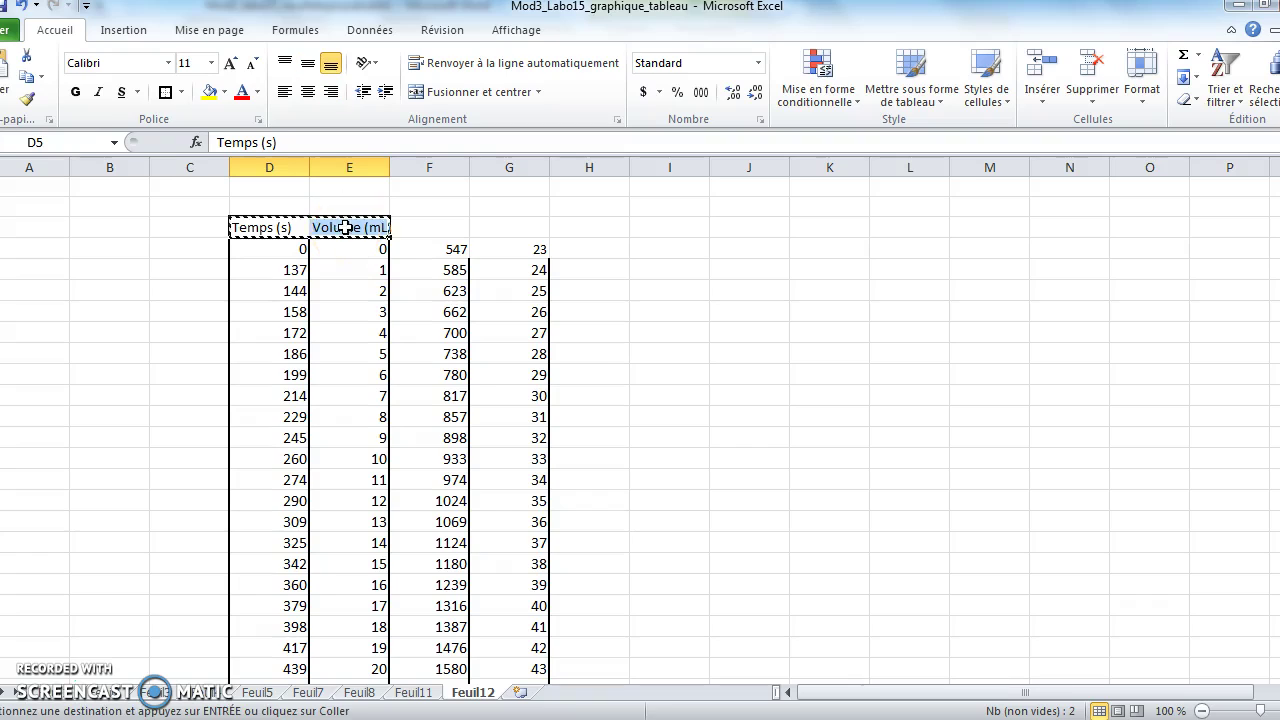
pyautogui.click(428, 230)
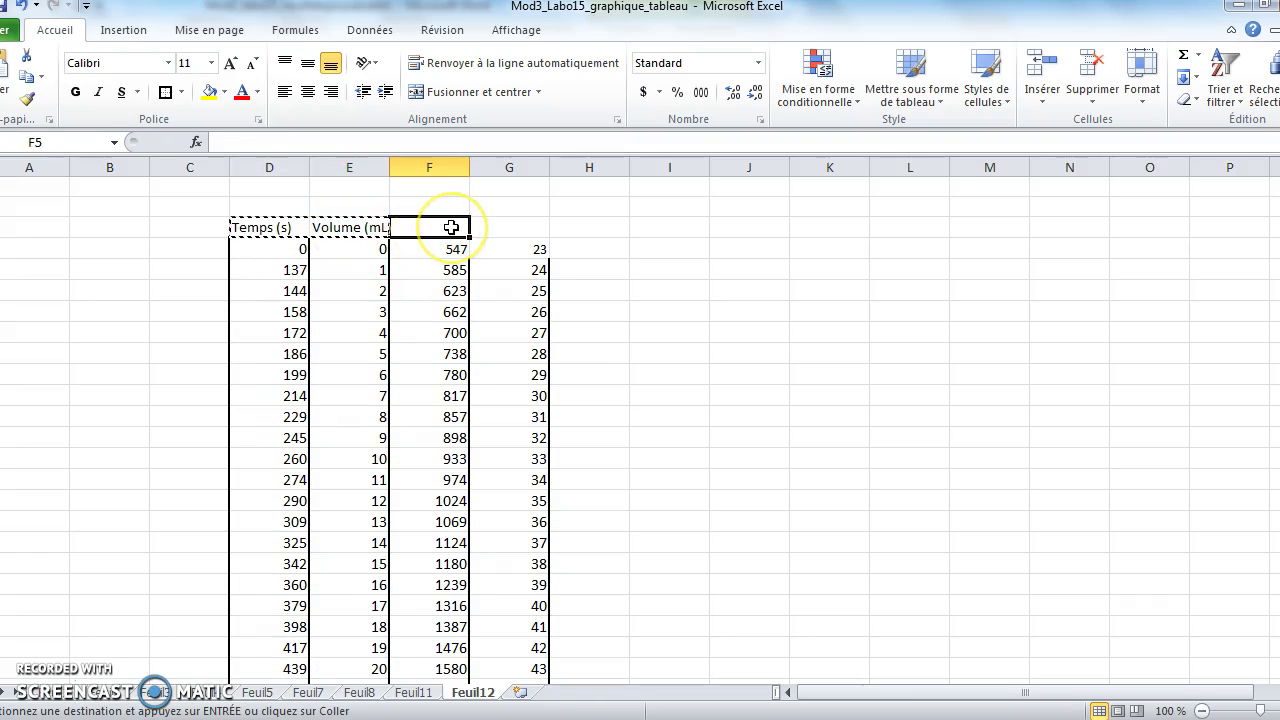
pyautogui.hotkey('ctrl', 'v')
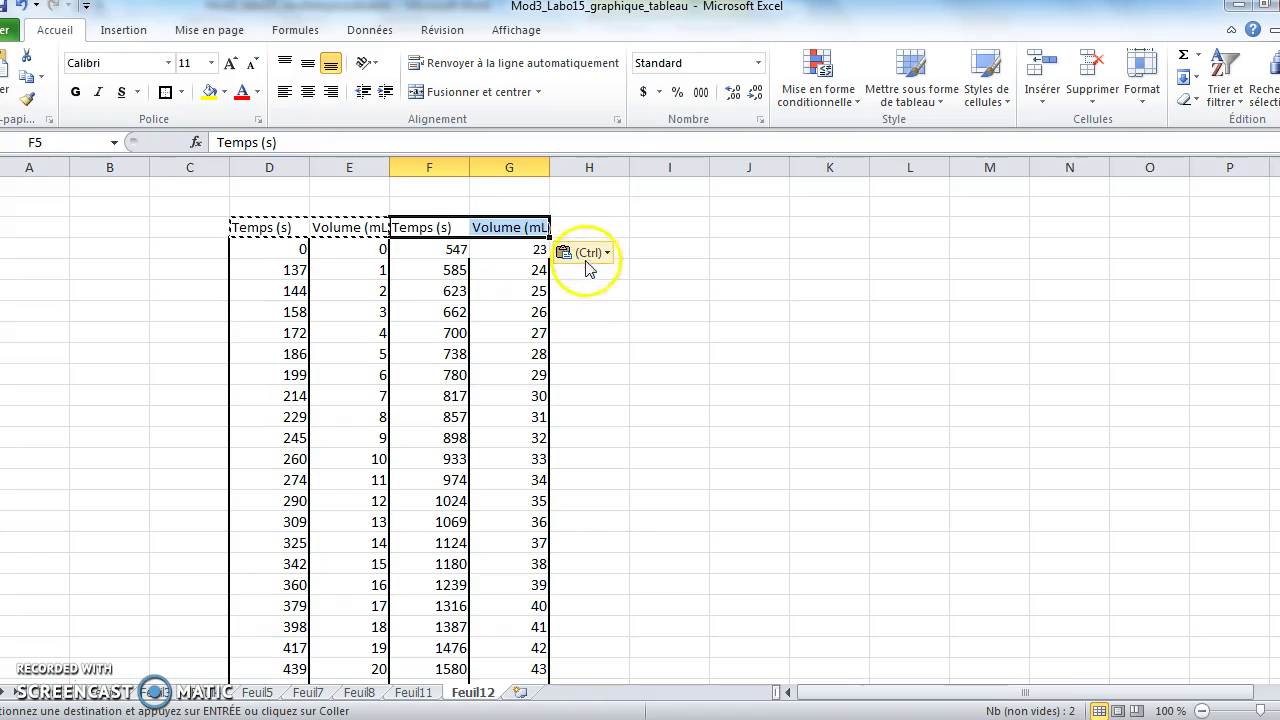
pyautogui.click(589, 291)
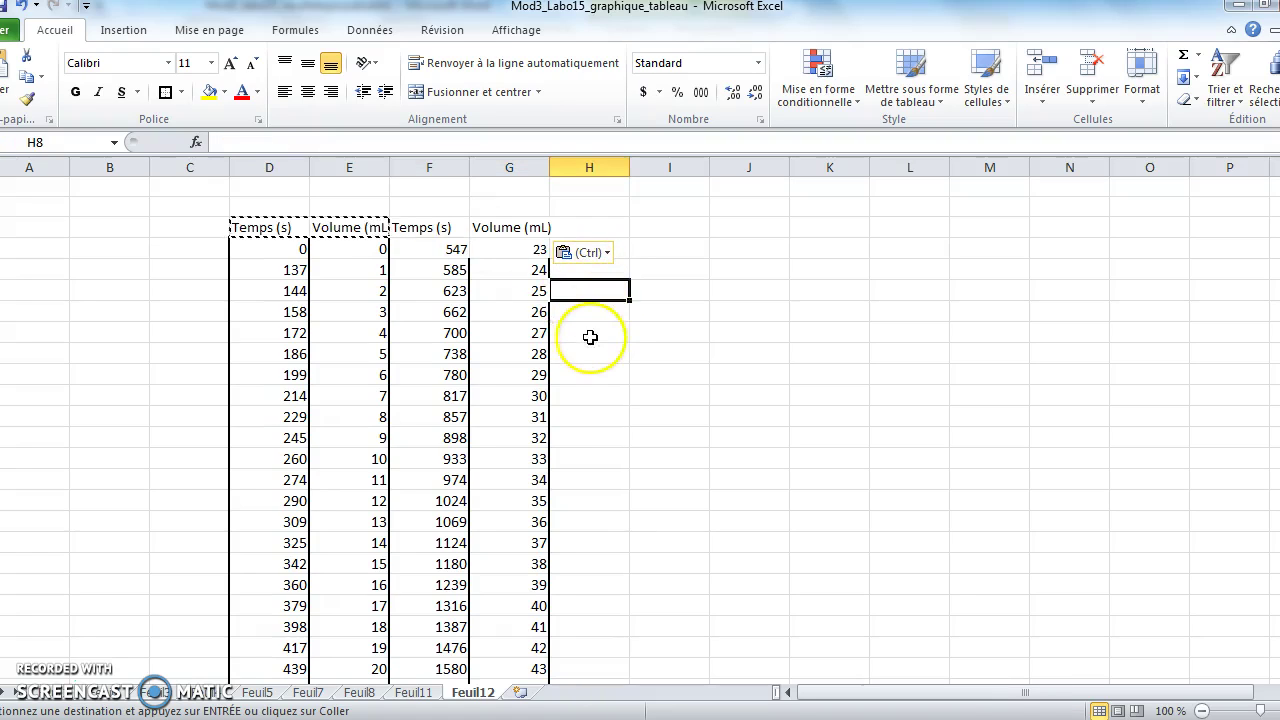
pyautogui.doubleClick(597, 335)
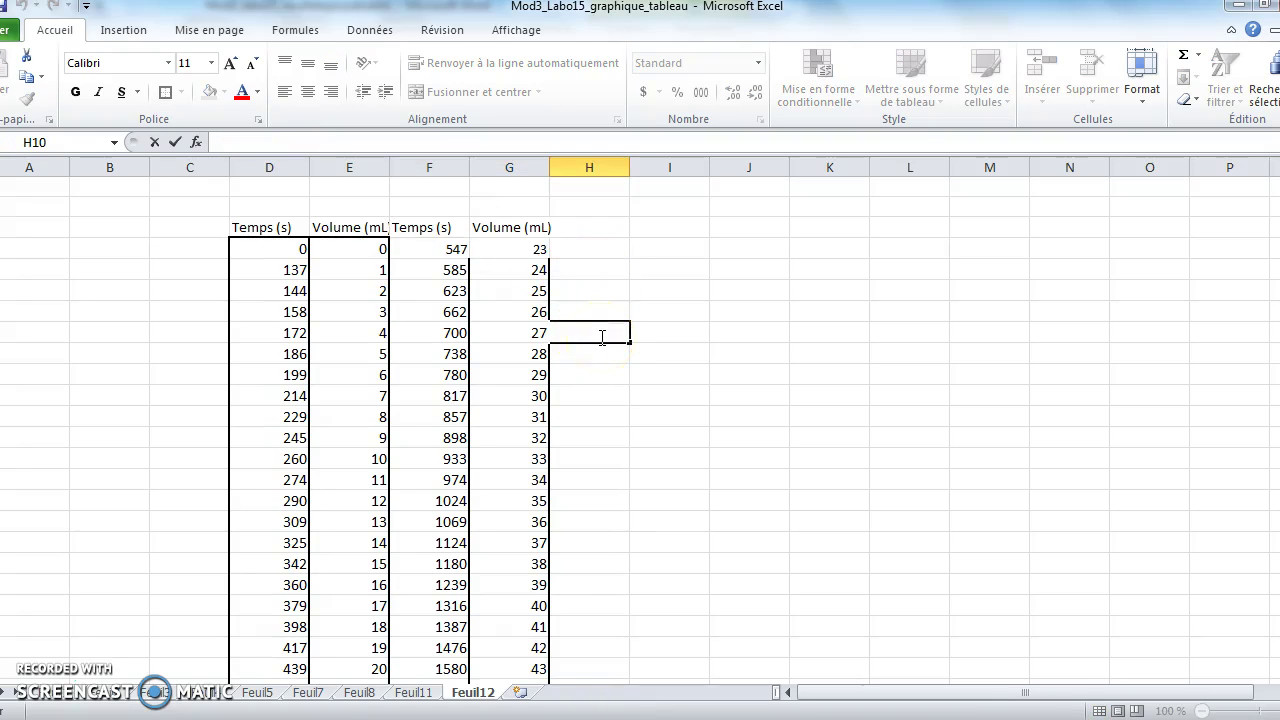
# Apply borders to all cells of D5:G33 and a thick box border around the range.
pyautogui.moveTo(236, 222); pyautogui.dragTo(493, 604)
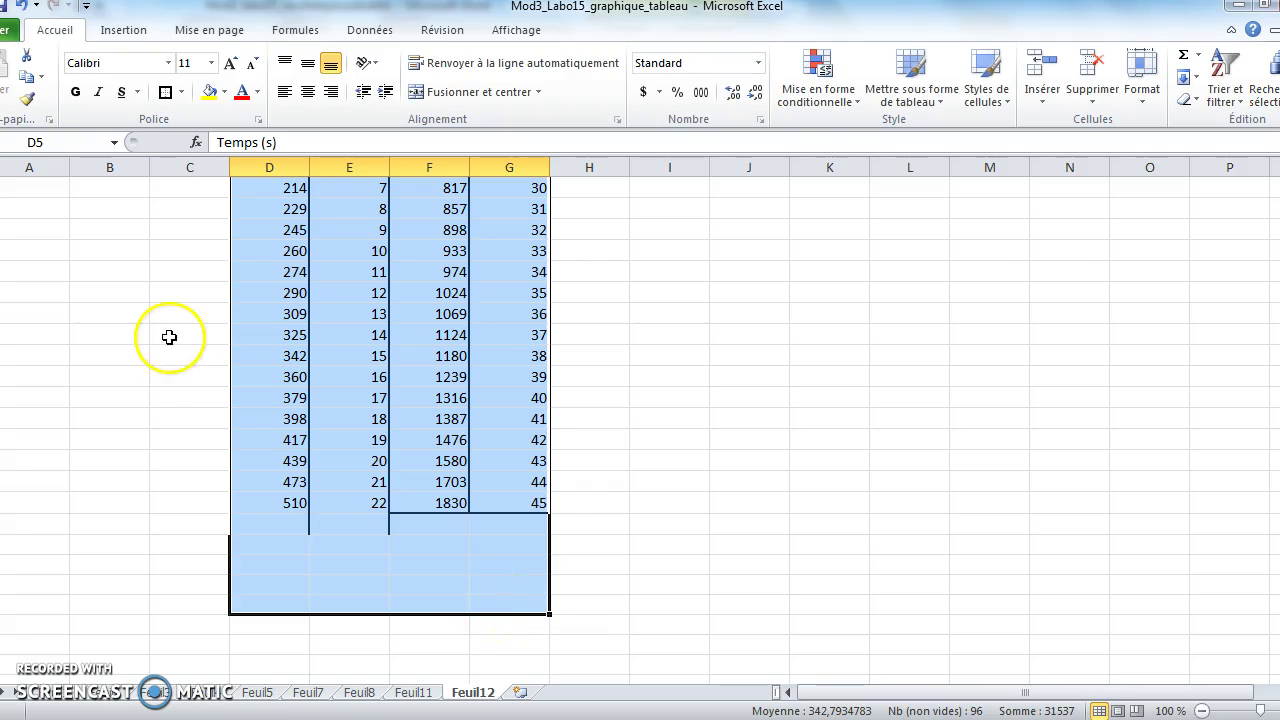
pyautogui.click(165, 92)
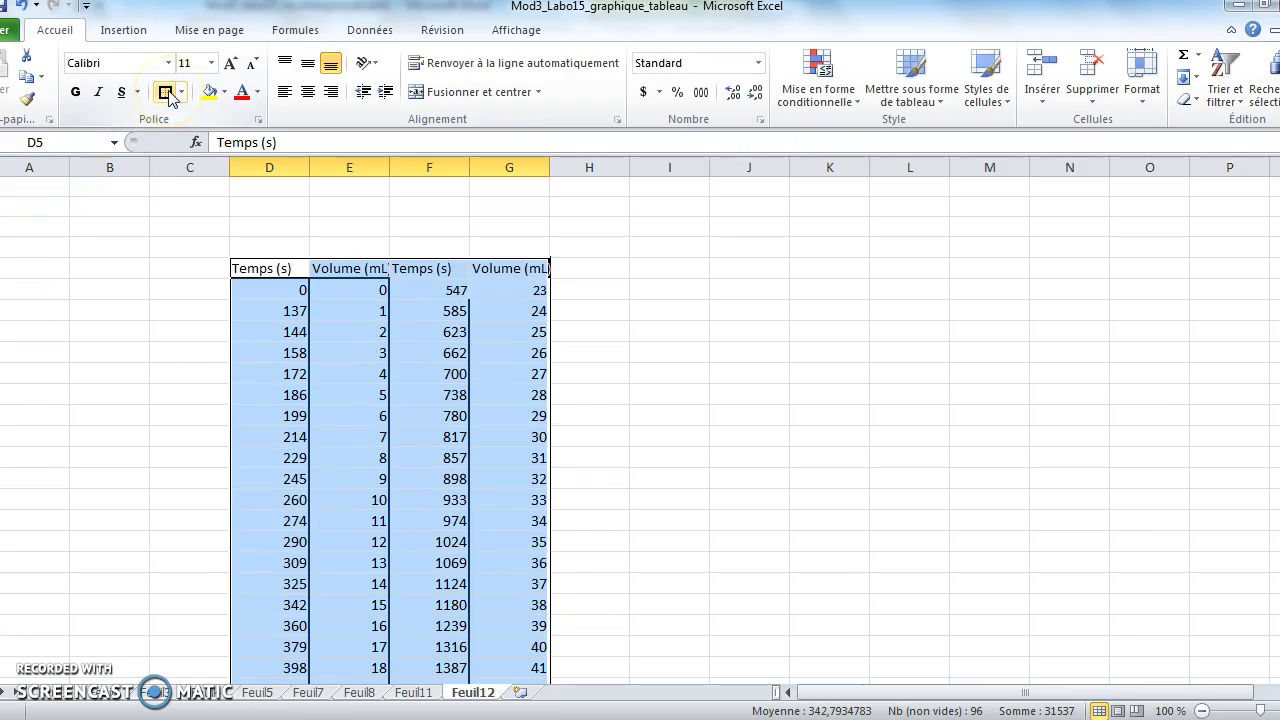
pyautogui.click(182, 93)
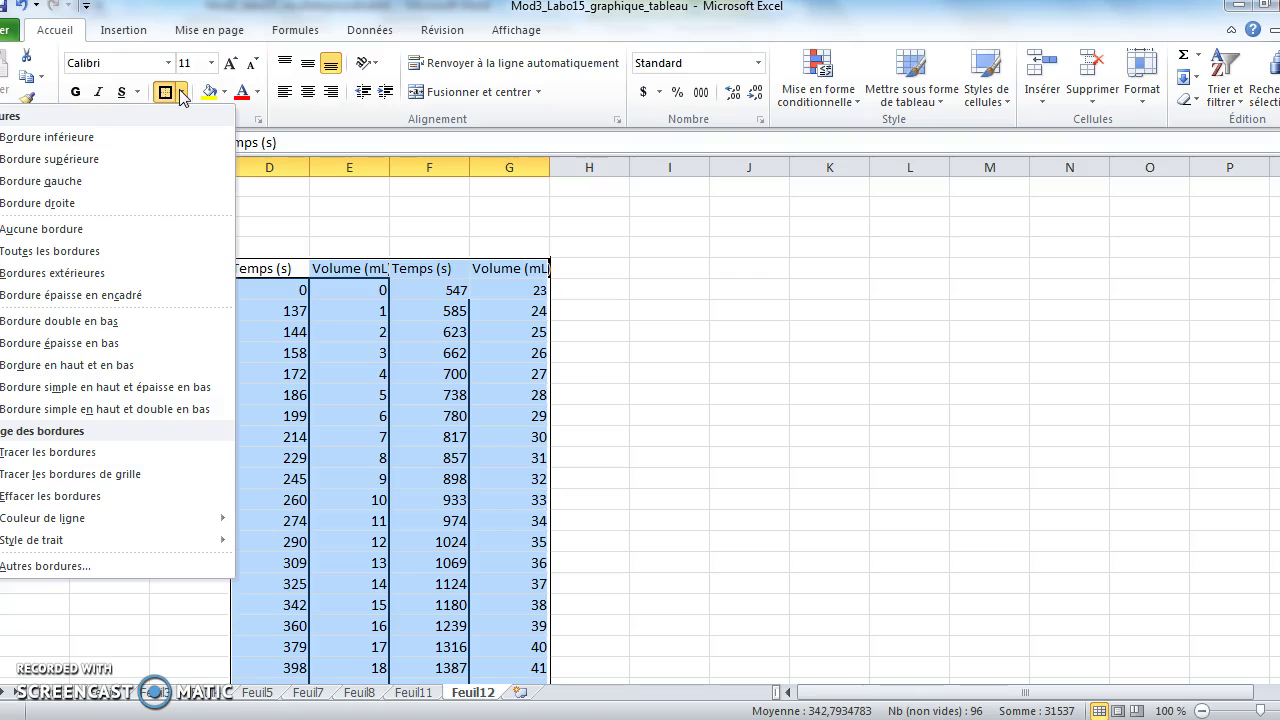
pyautogui.click(39, 250)
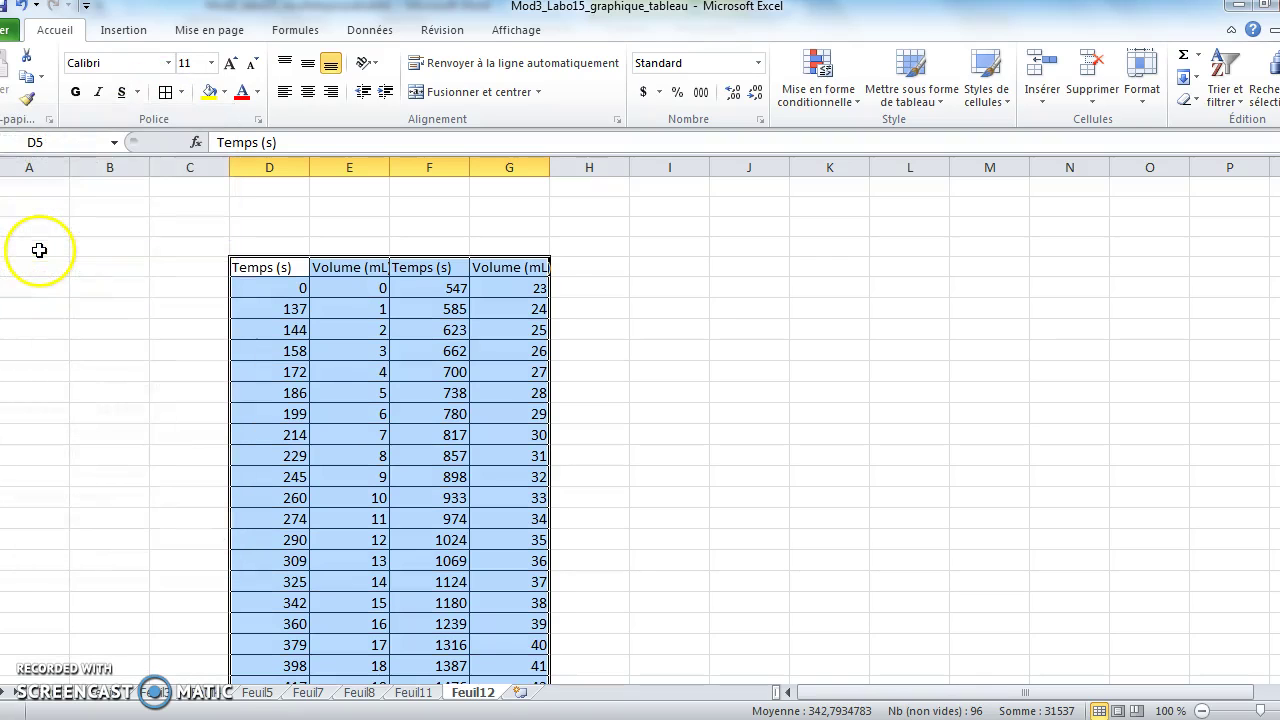
pyautogui.click(182, 93)
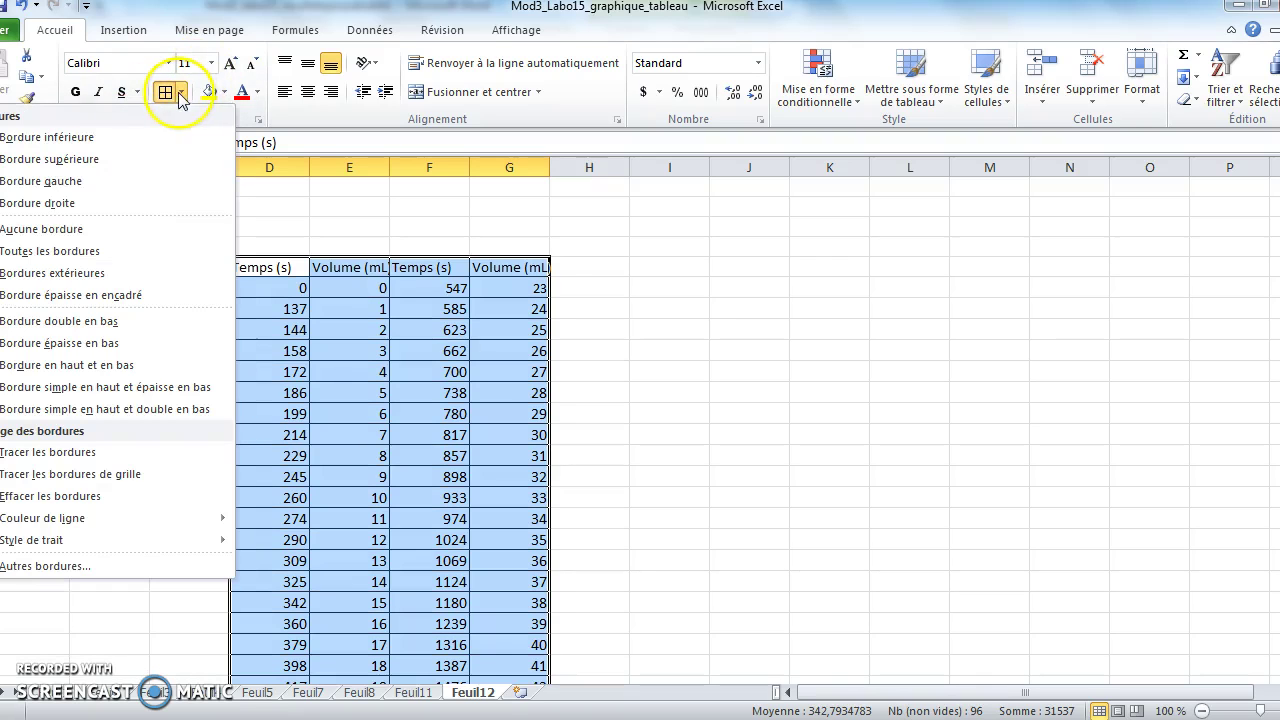
pyautogui.click(93, 293)
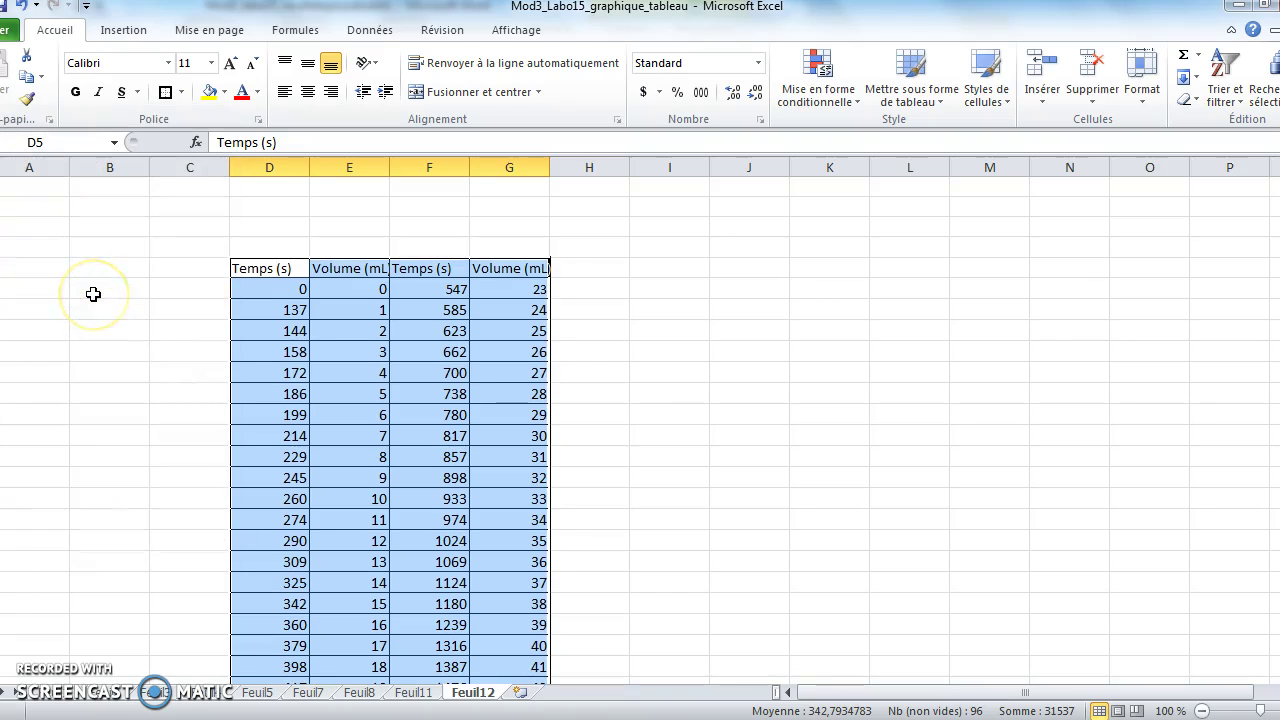
pyautogui.click(633, 352)
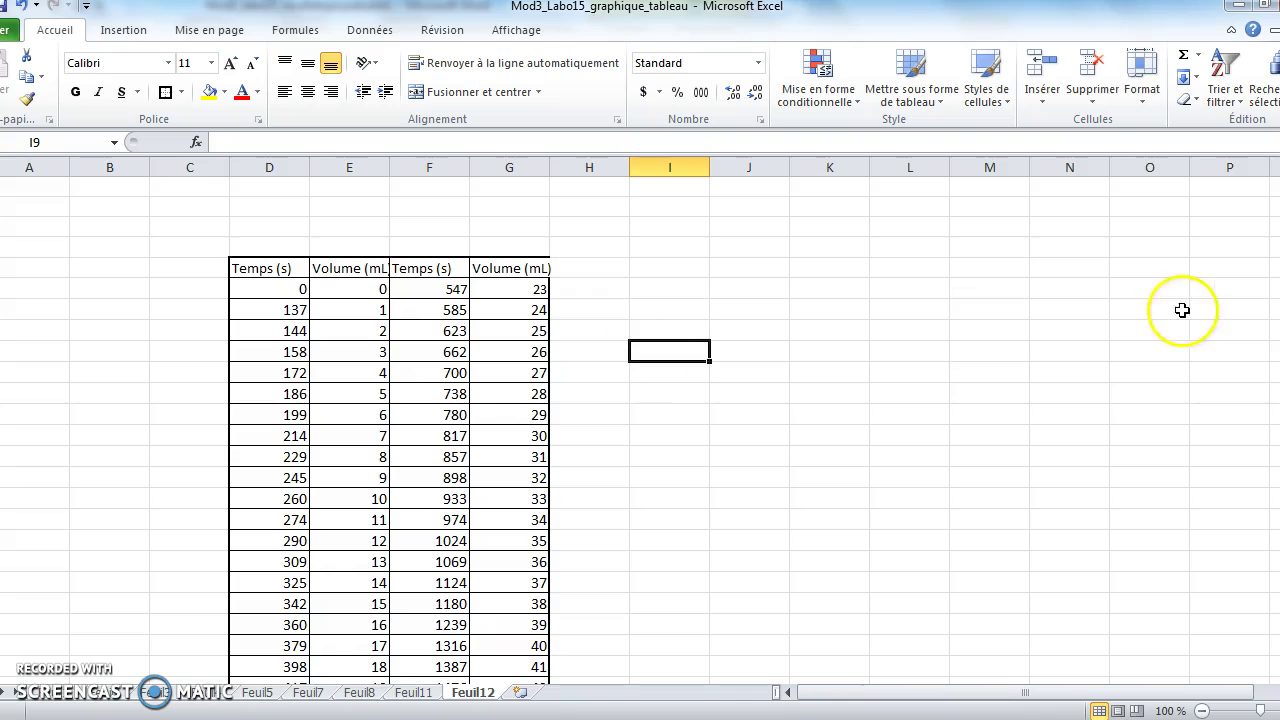
# Merge D30:G33 row by row so each row beneath the data spans columns D to G.
pyautogui.scroll(-3, 640, 420)
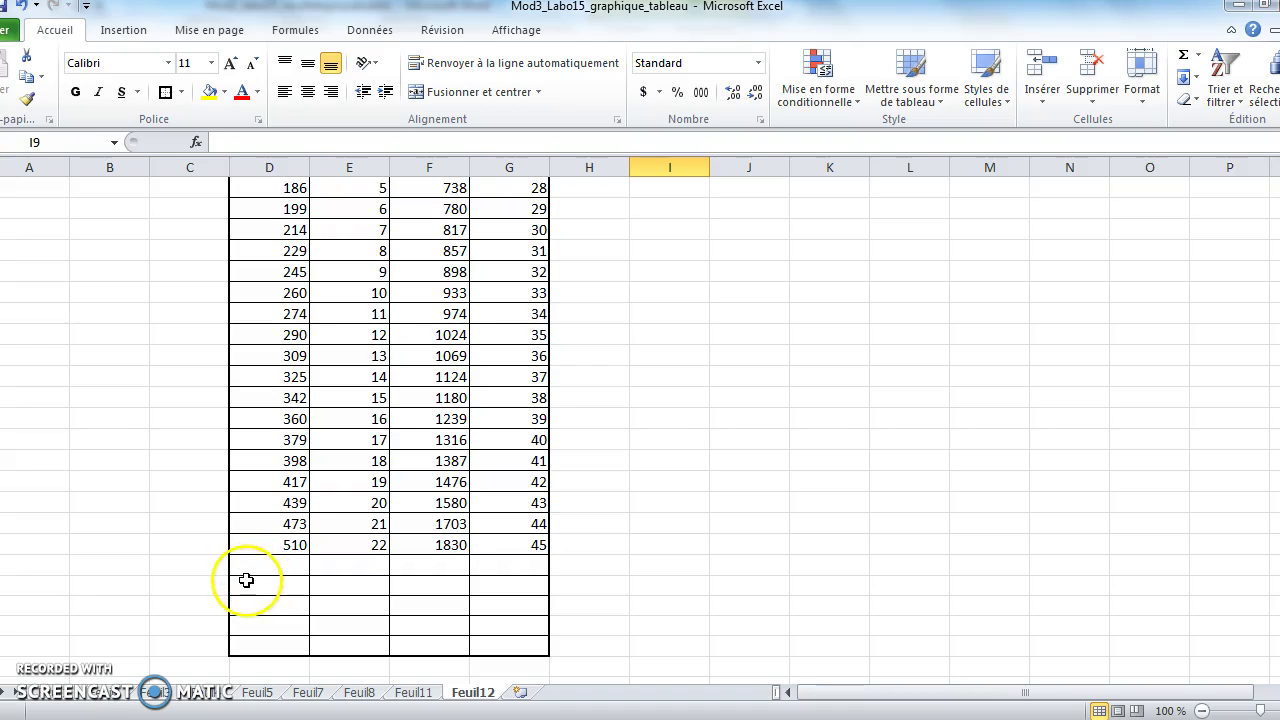
pyautogui.moveTo(246, 580); pyautogui.dragTo(489, 644)
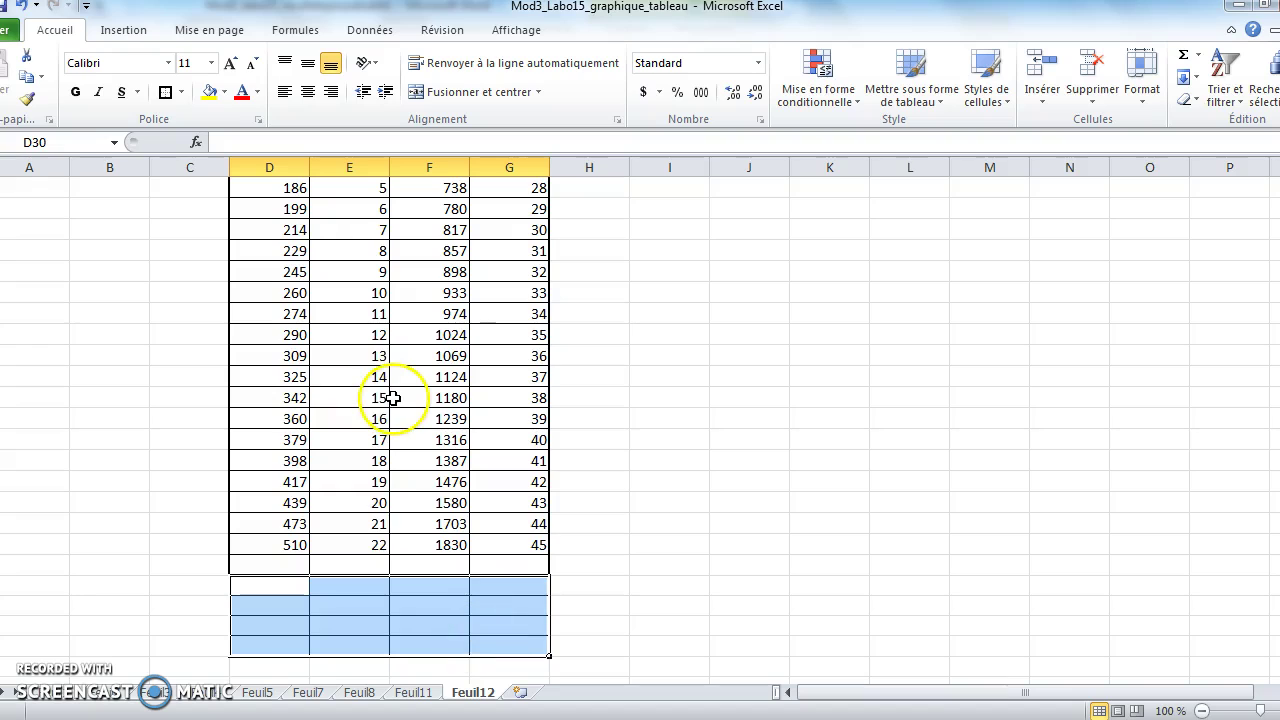
pyautogui.click(539, 92)
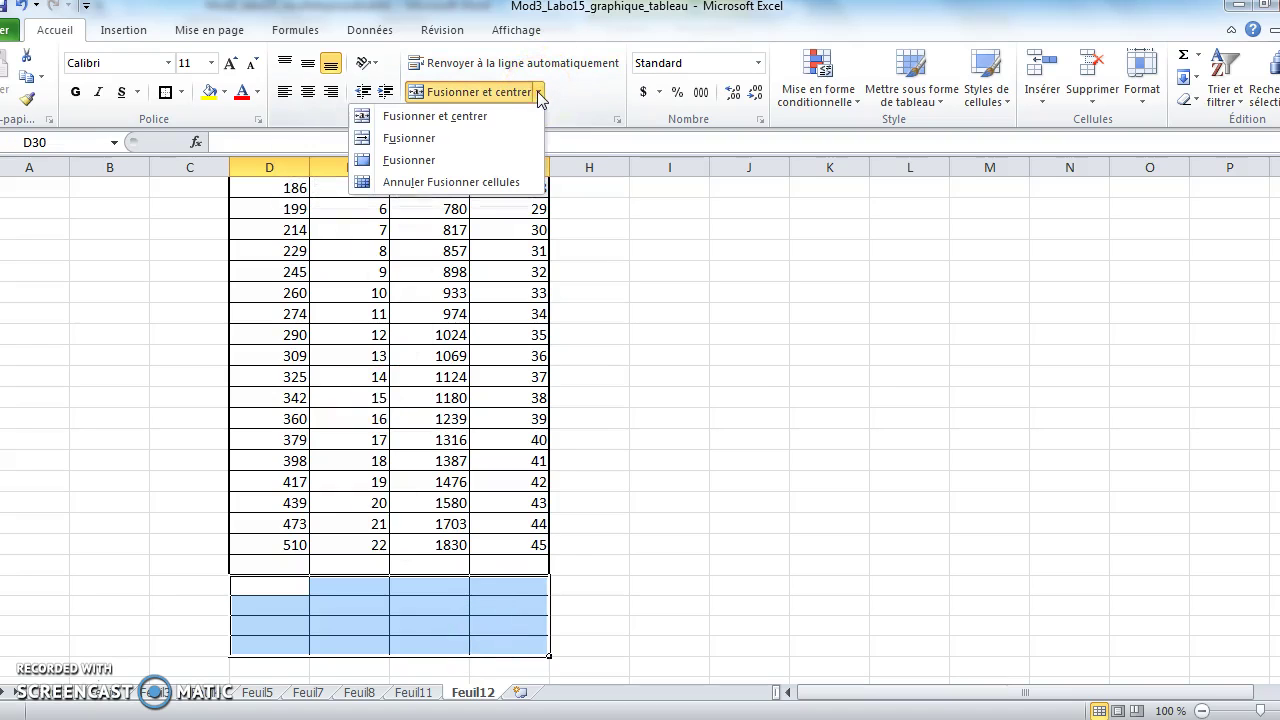
pyautogui.click(437, 140)
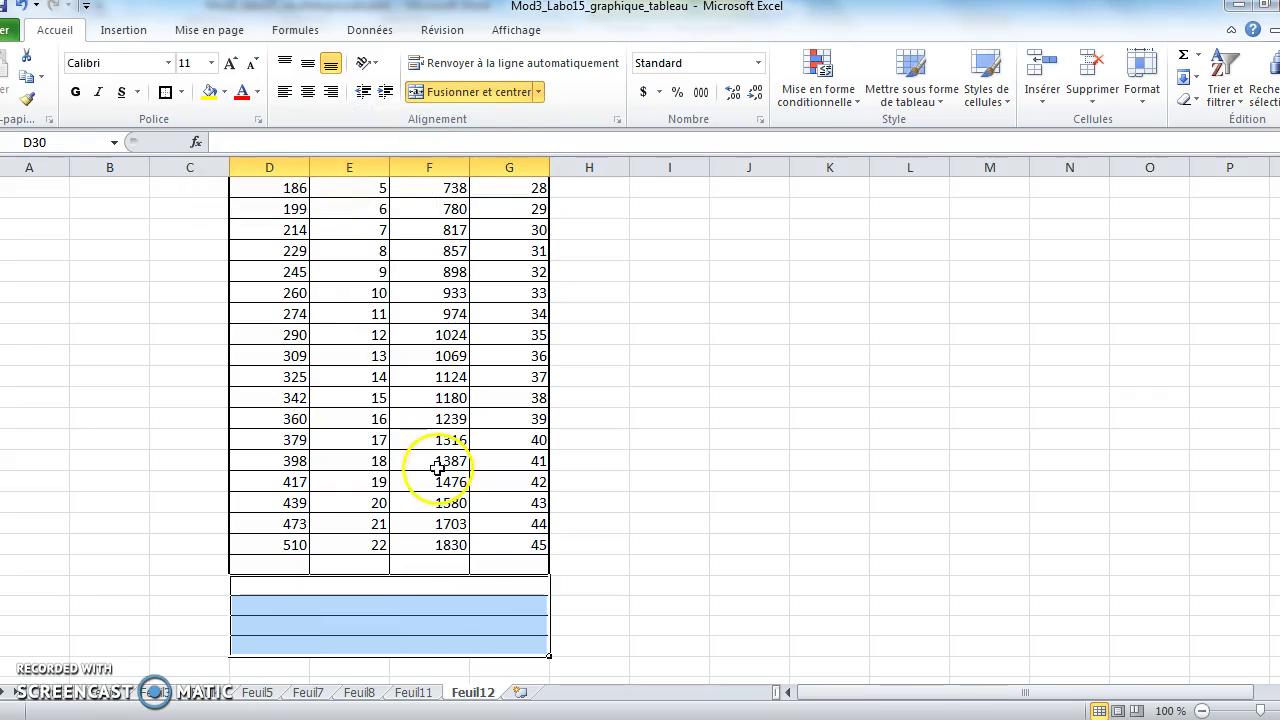
pyautogui.click(340, 605)
pyautogui.click(314, 621)
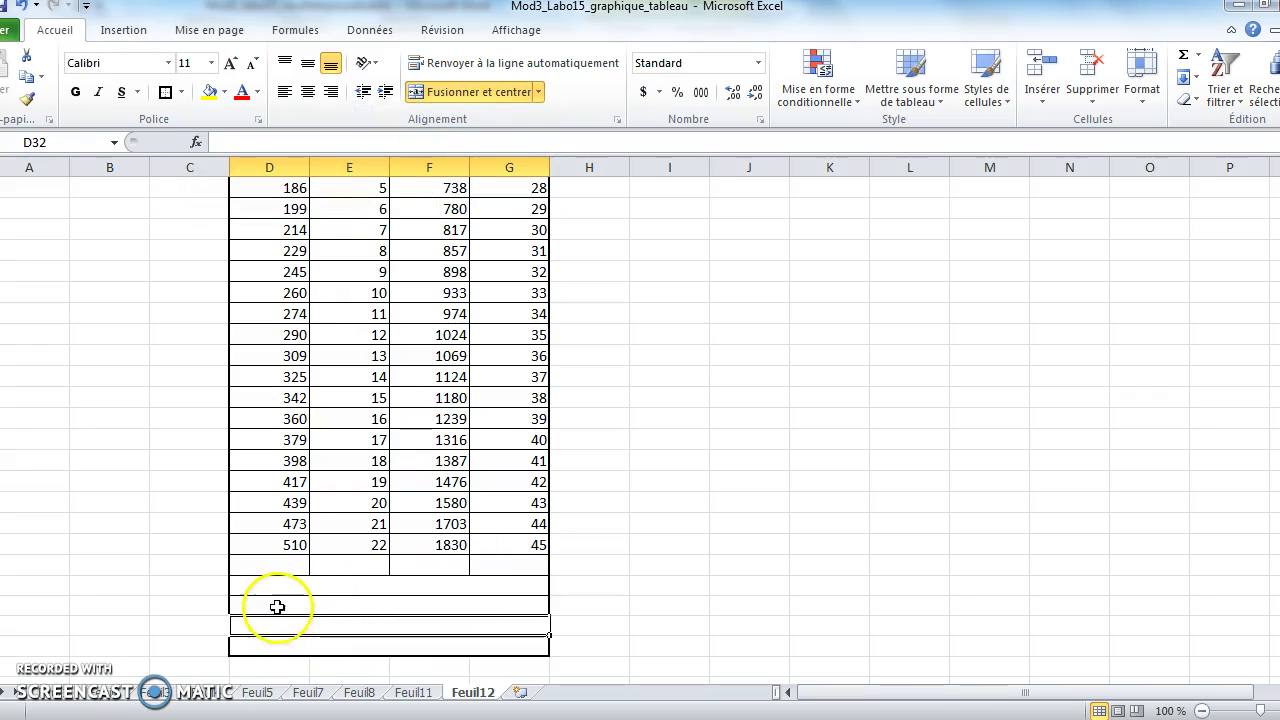
# Enter "Température: T=" in D30 and "Presssion ambiante: P=" in D31, in the merged rows below the data.
pyautogui.click(266, 589)
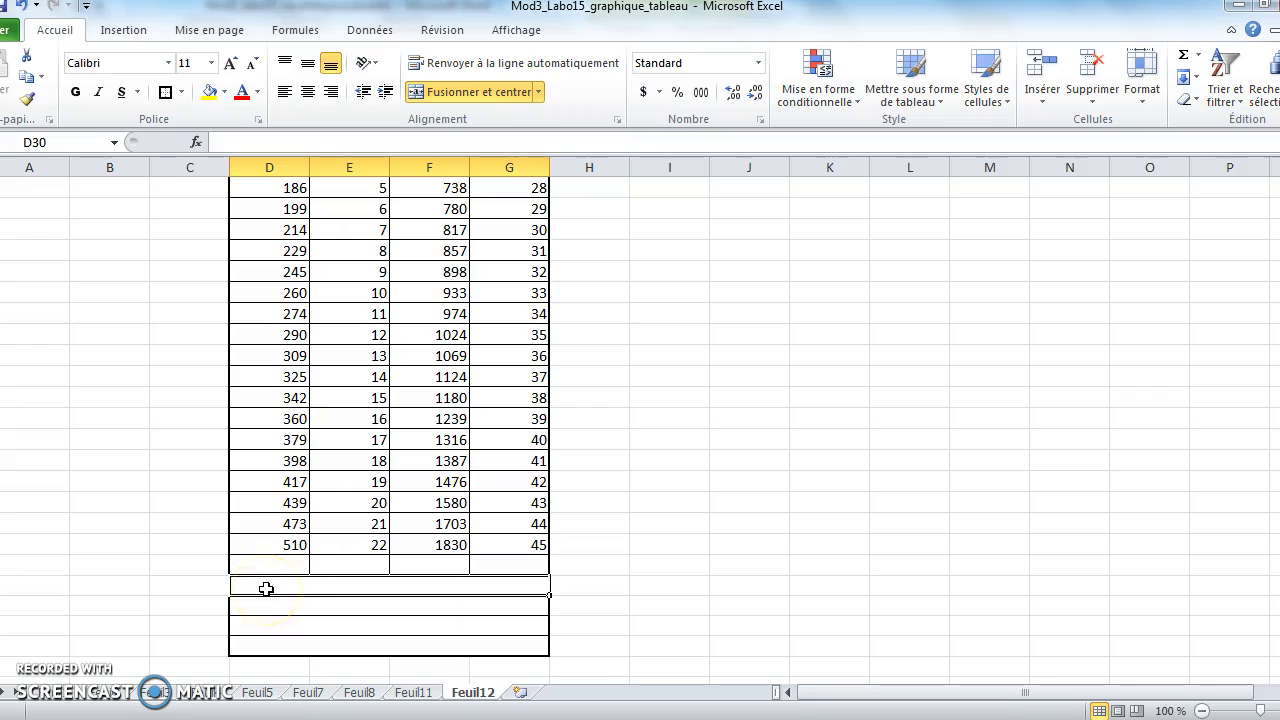
pyautogui.write('Température: T')
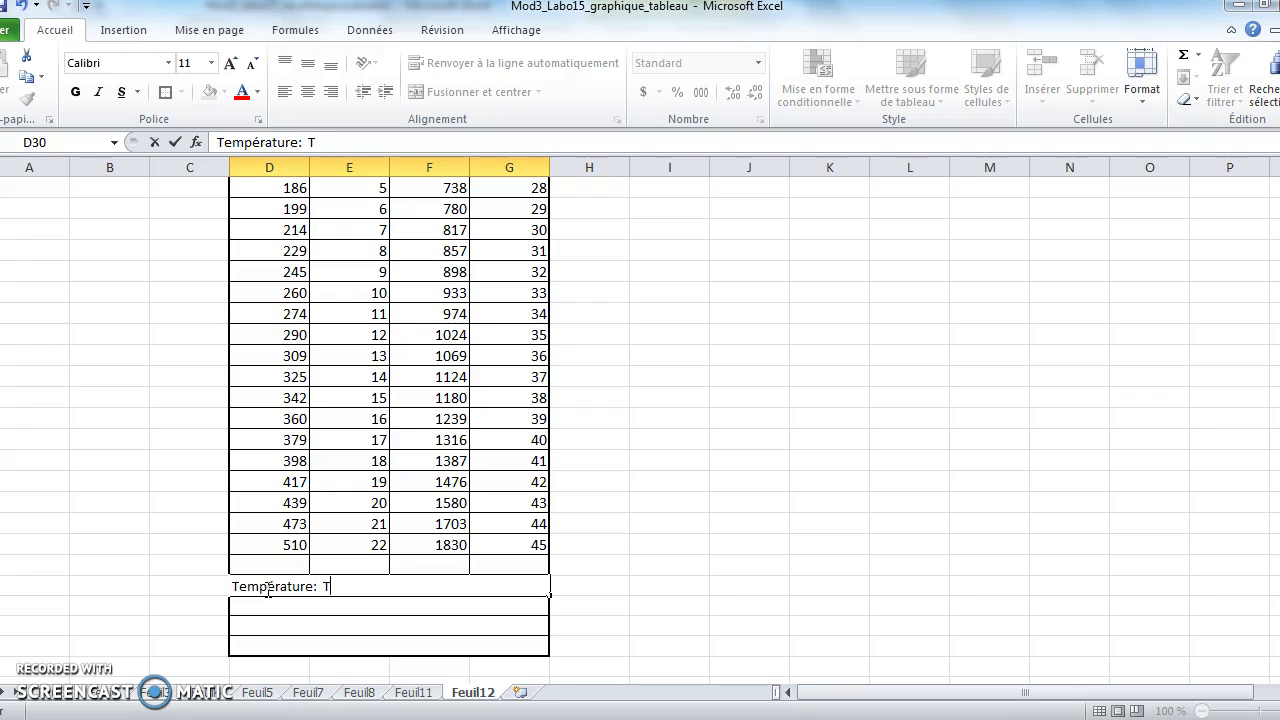
pyautogui.write('=')
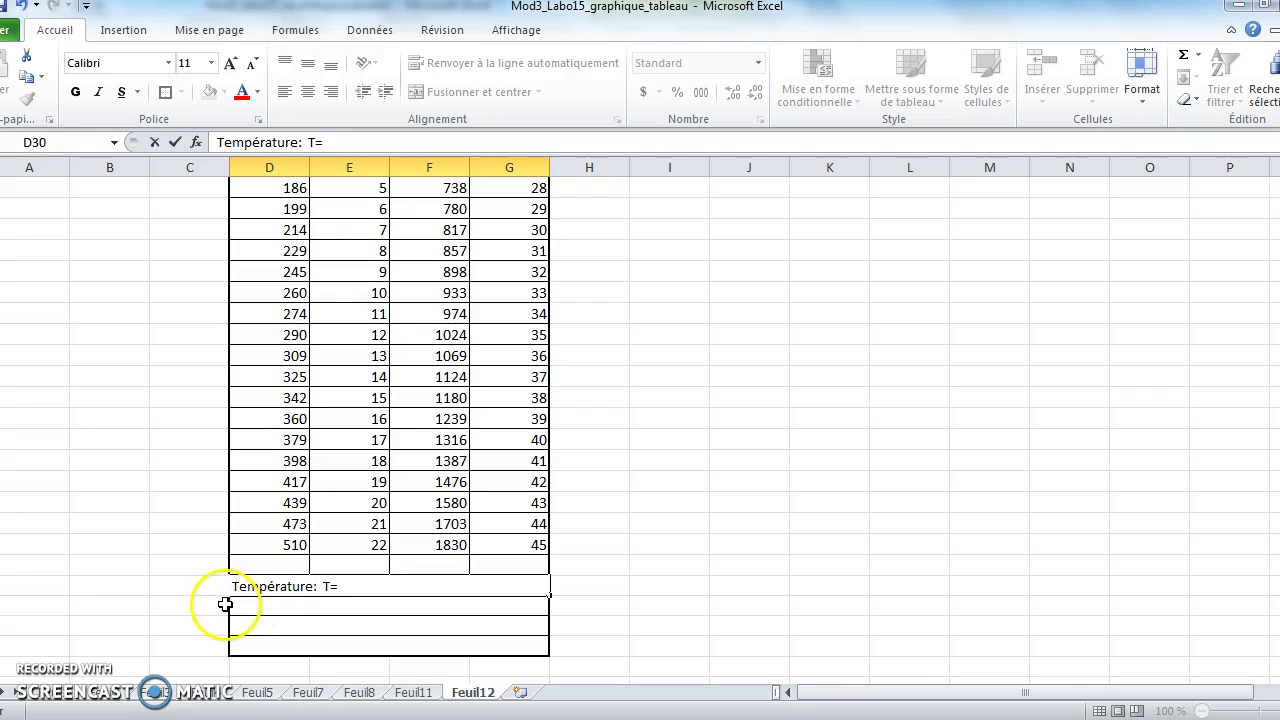
pyautogui.click(241, 606)
pyautogui.write('P')
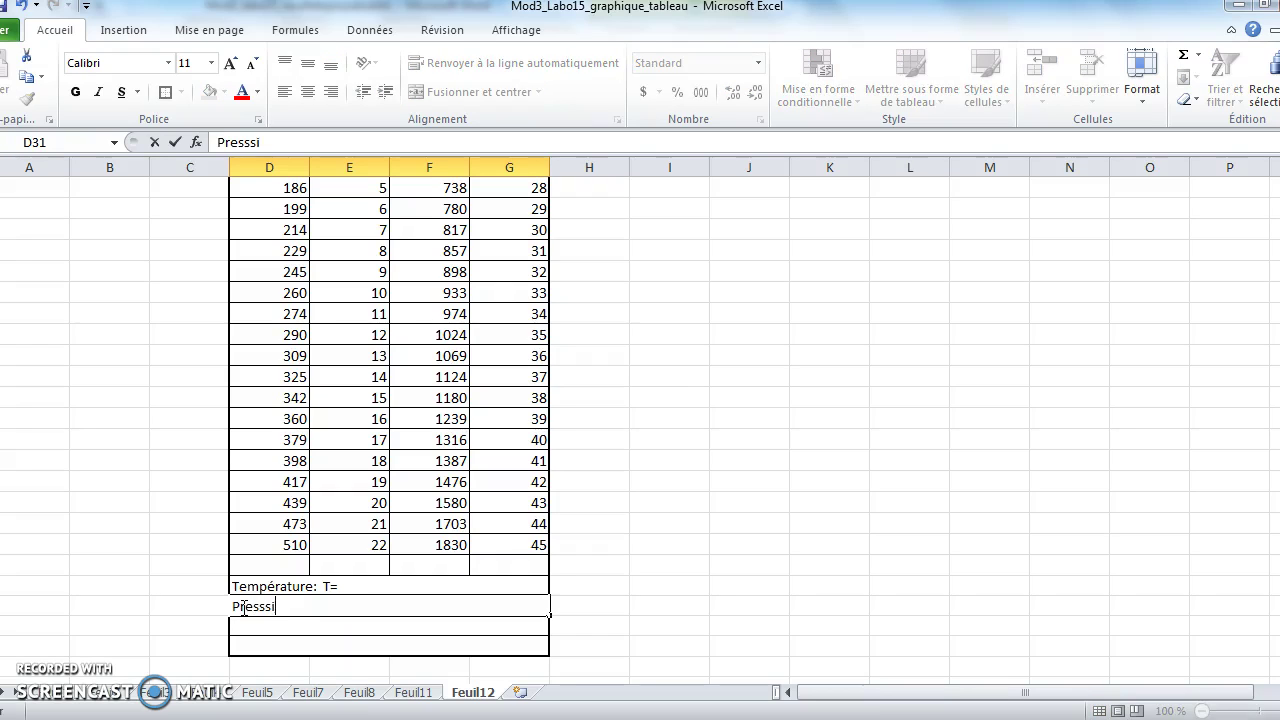
pyautogui.write('resssion ambiante: P=')
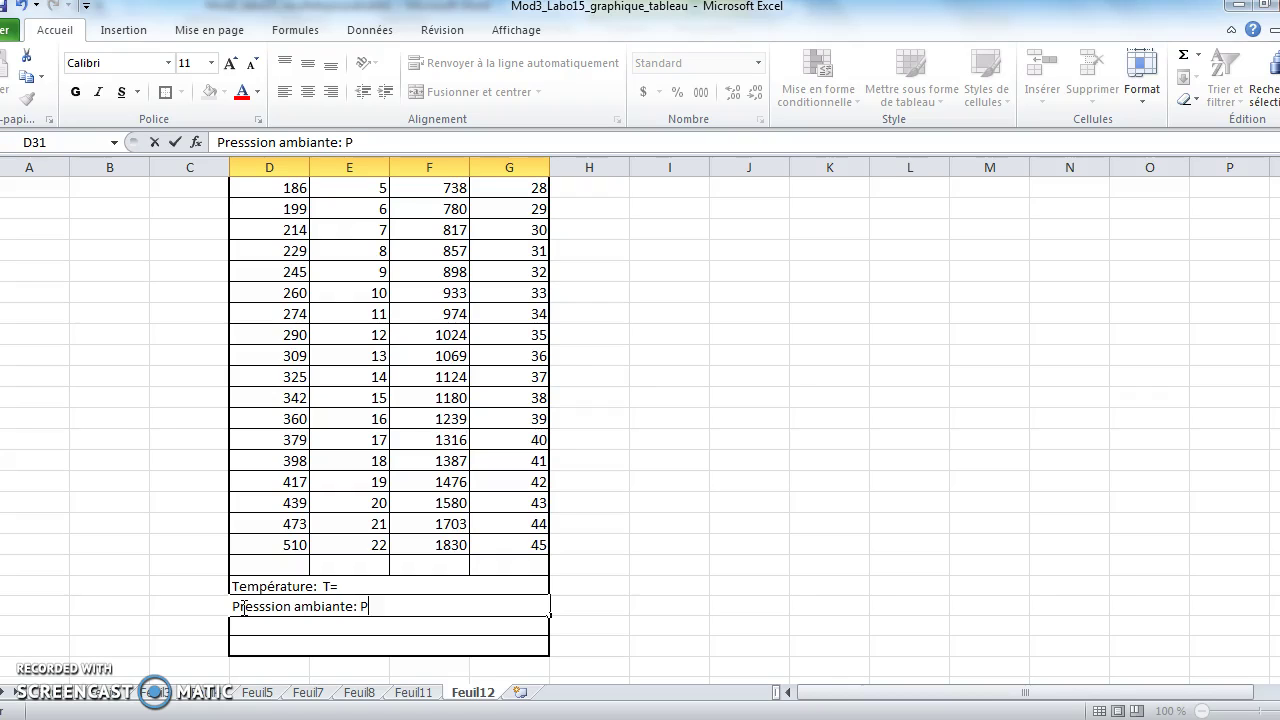
# Change the temperature label in D30 to "Température ambiante: T=".
pyautogui.click(313, 589)
pyautogui.click(298, 142)
pyautogui.write('ambiante')
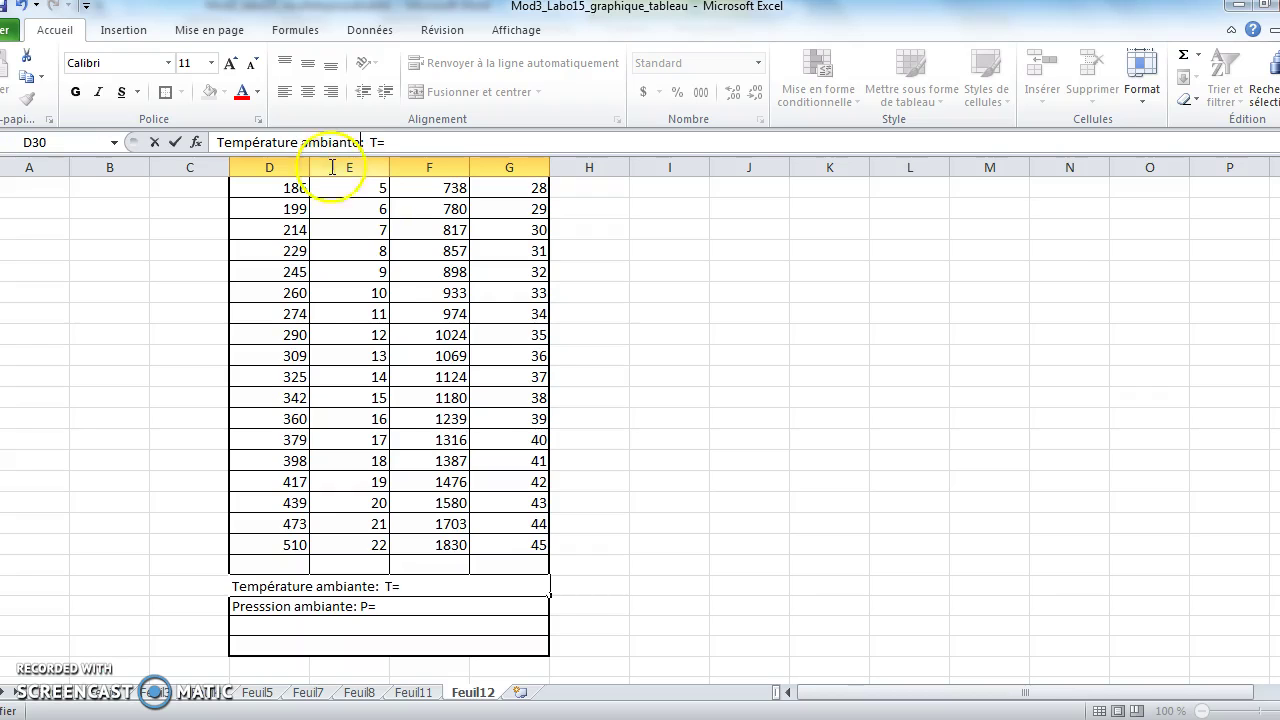
pyautogui.click(625, 630)
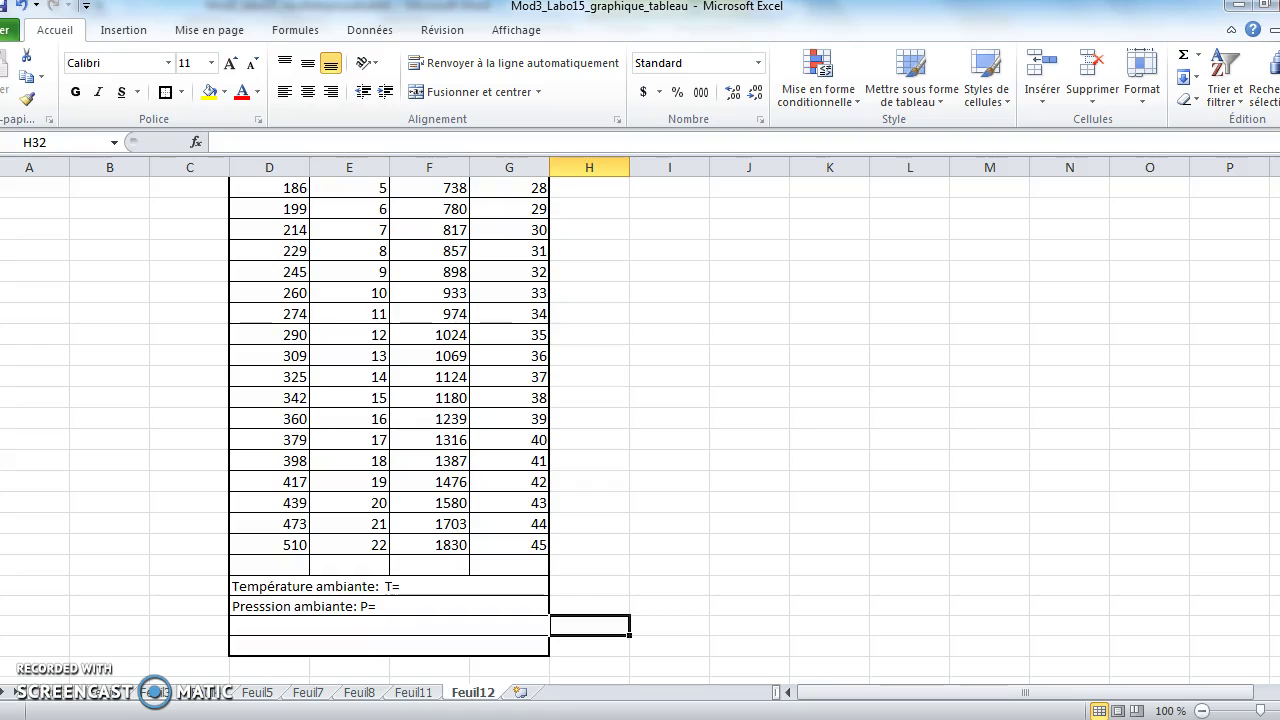
# Enter the title "Tableau 1: Volume de H2 recueilli selon le temps" in D3 above the table.
pyautogui.scroll(4, 640, 420)
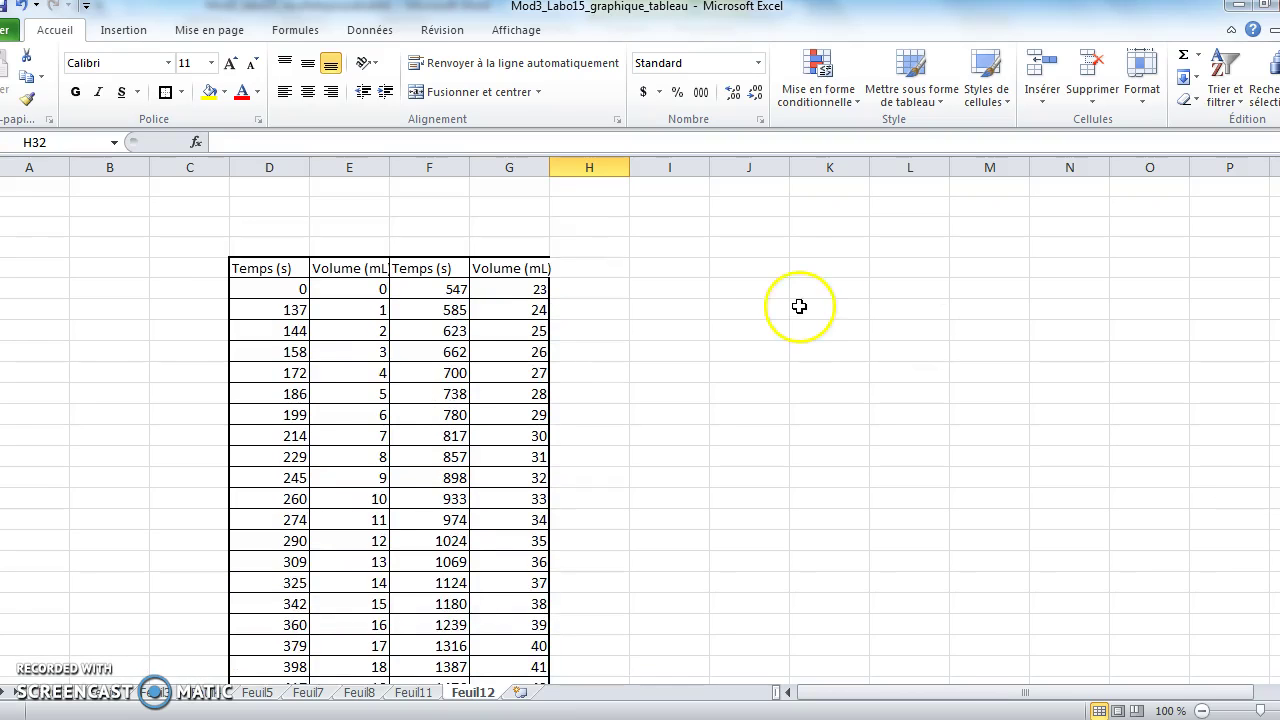
pyautogui.click(238, 227)
pyautogui.moveTo(238, 227); pyautogui.dragTo(490, 236)
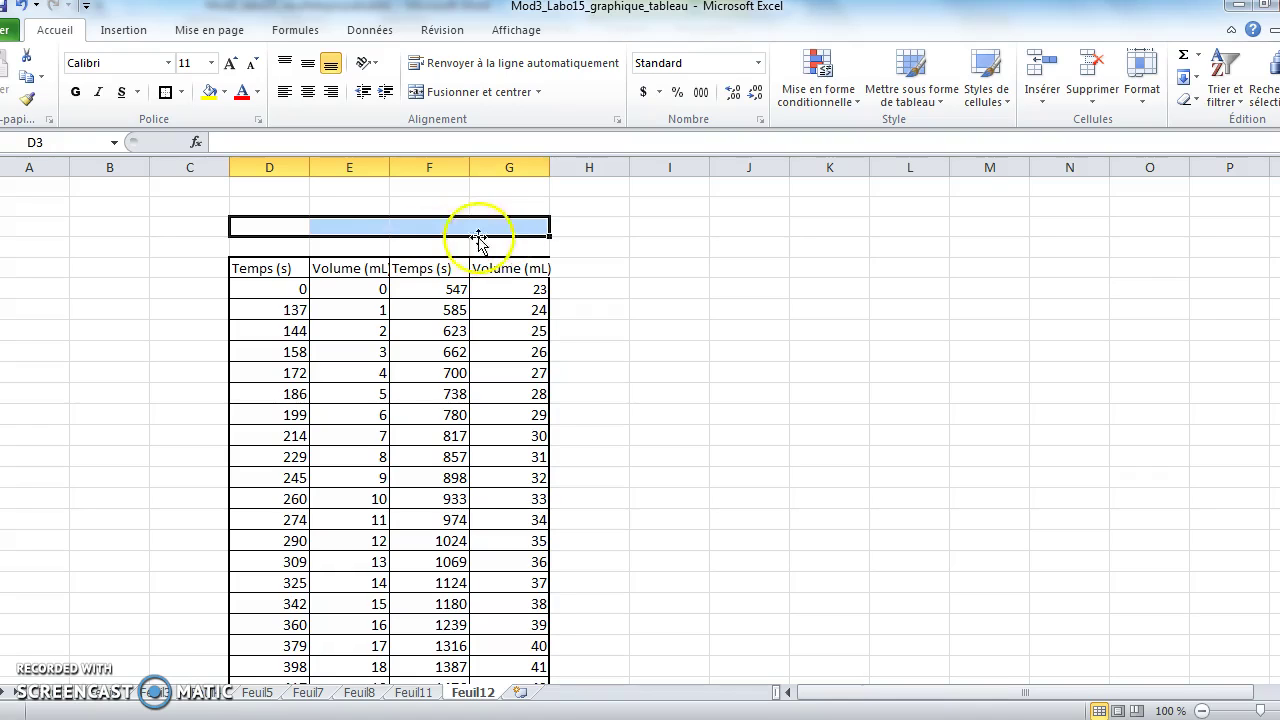
pyautogui.click(238, 141)
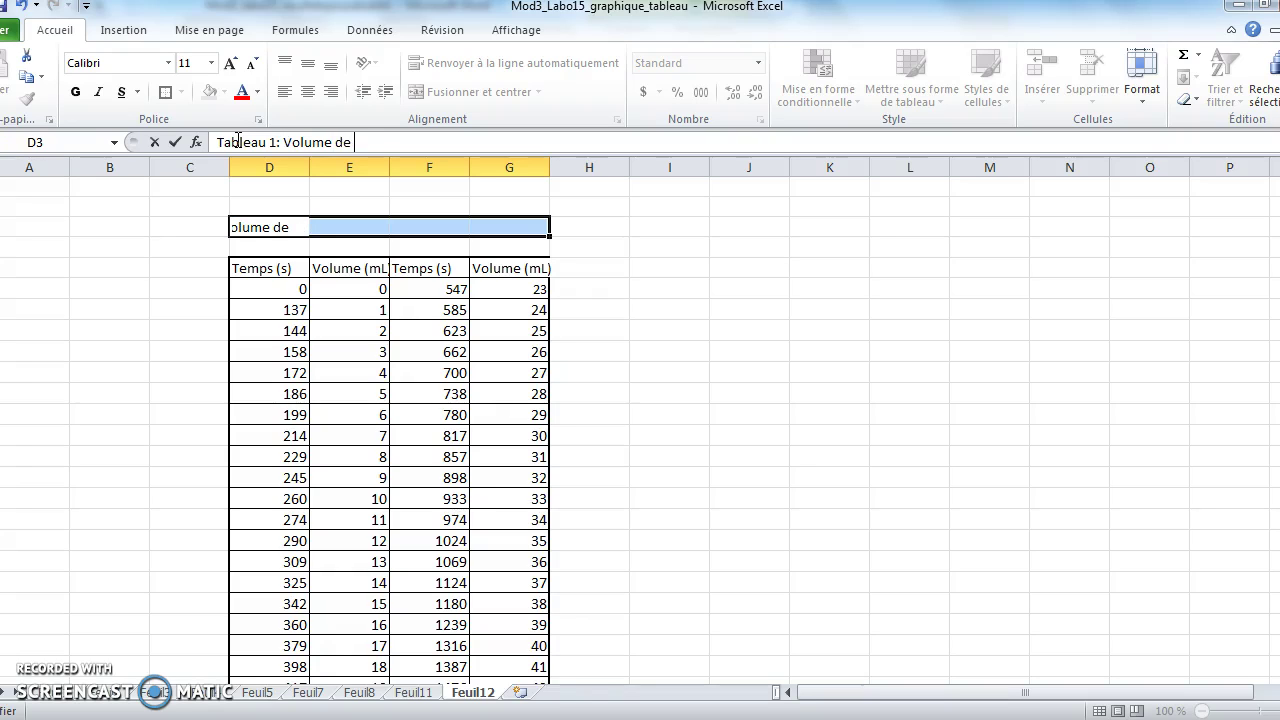
pyautogui.write('2 recueilli')
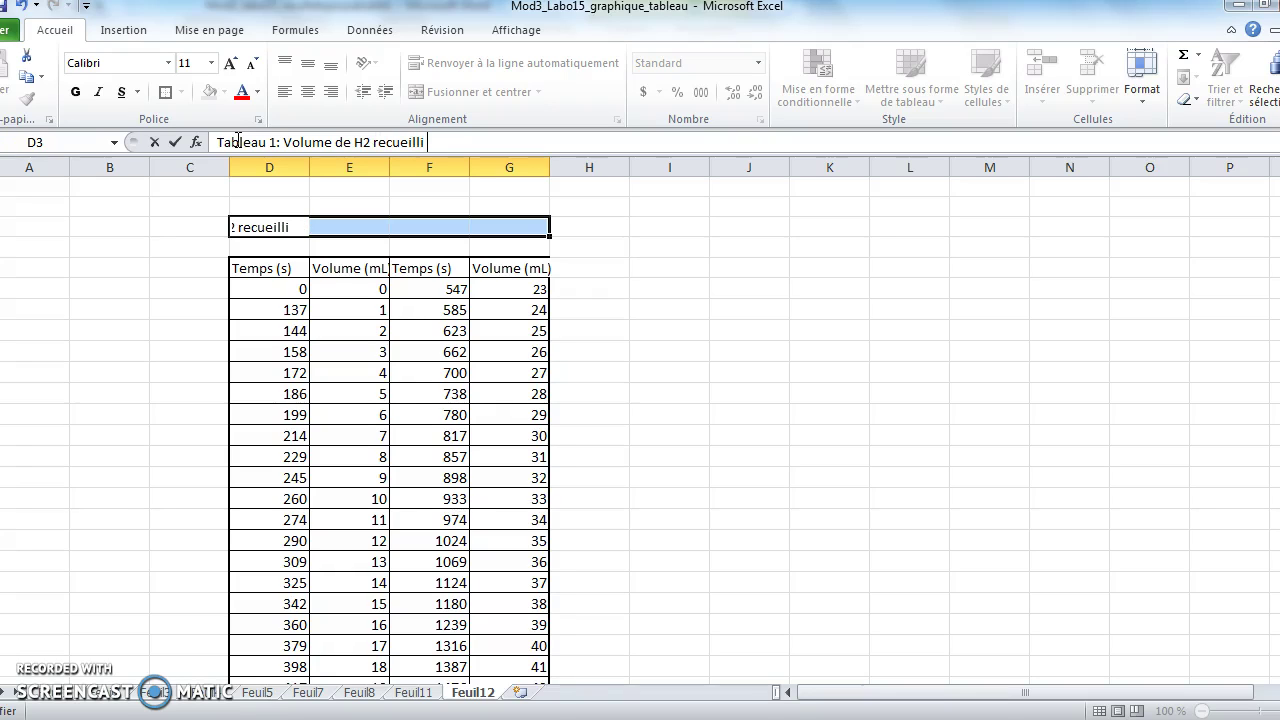
pyautogui.write(' selon le temps')
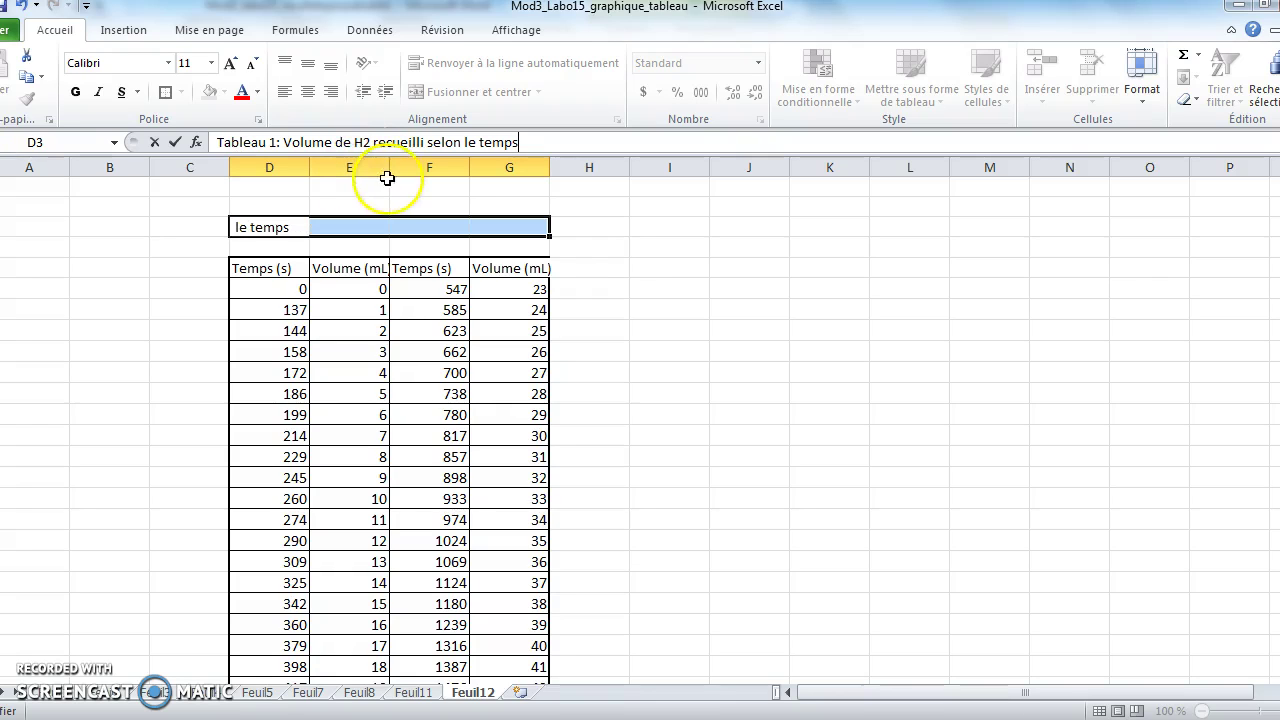
pyautogui.click(611, 250)
# Format the 2 of H2 in the D3 table title as a subscript (Indice).
pyautogui.click(387, 228)
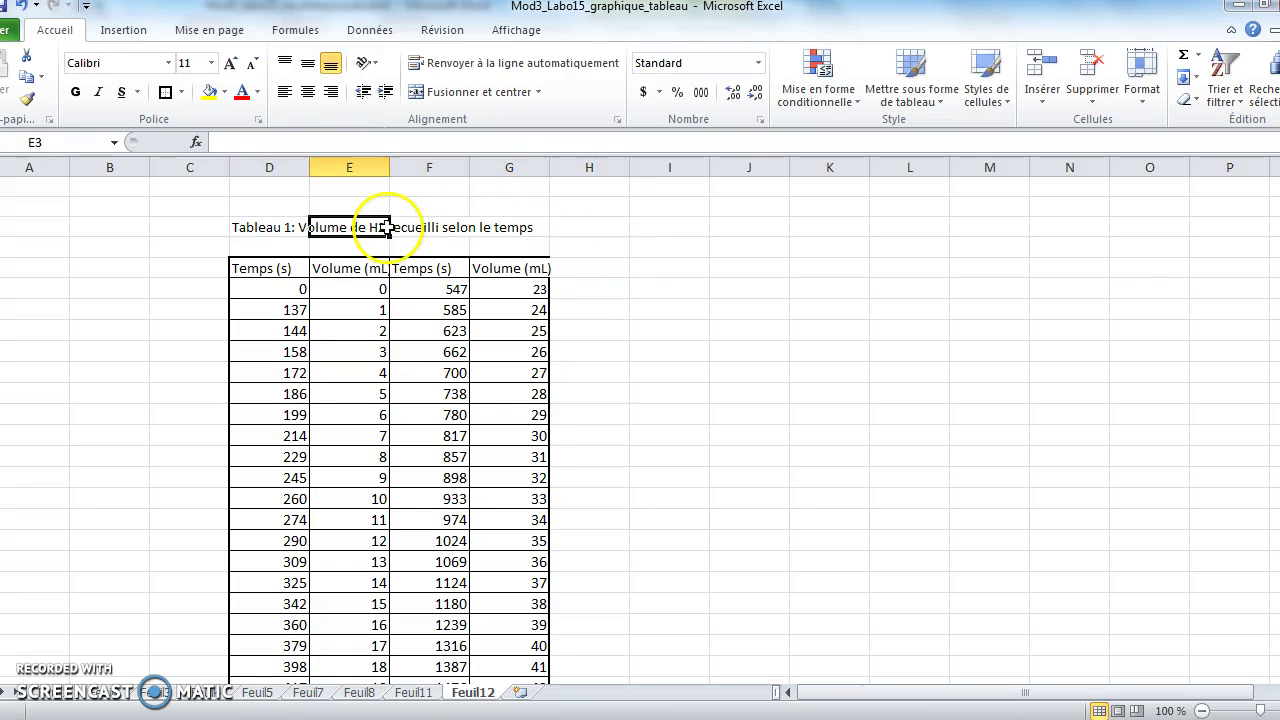
pyautogui.press('Escape')
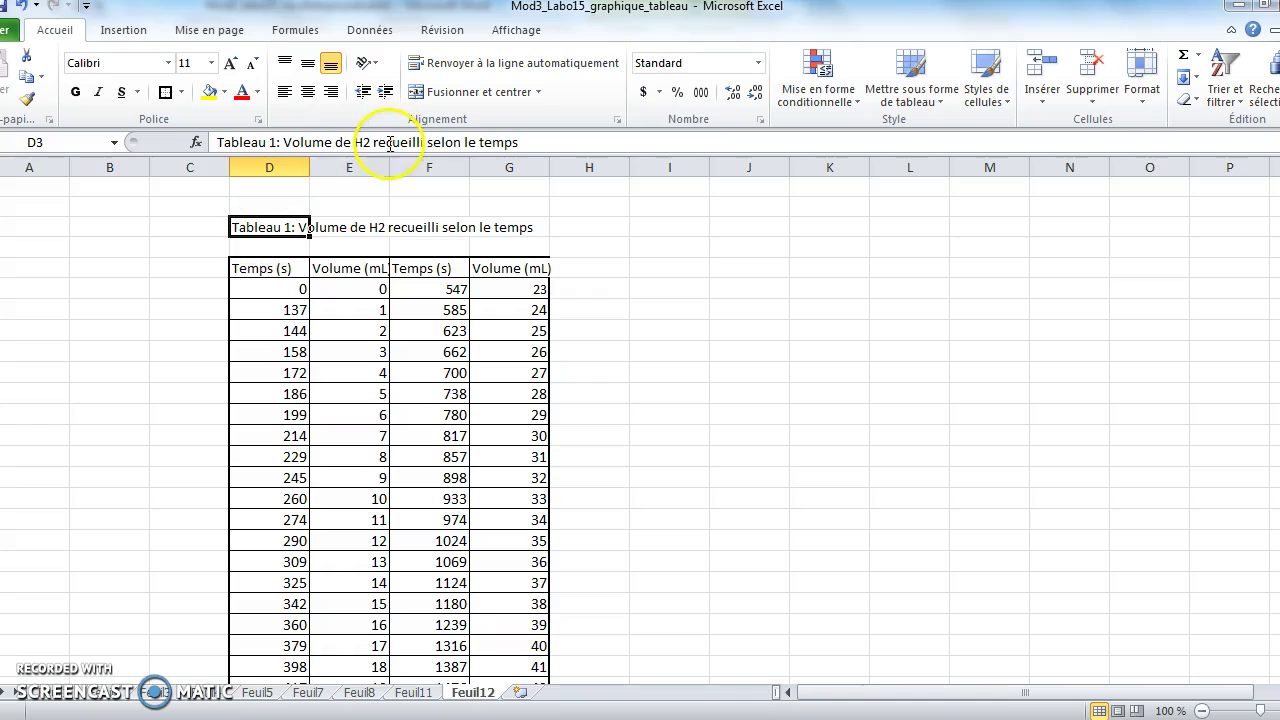
pyautogui.click(371, 142)
pyautogui.moveTo(364, 142); pyautogui.dragTo(372, 142)
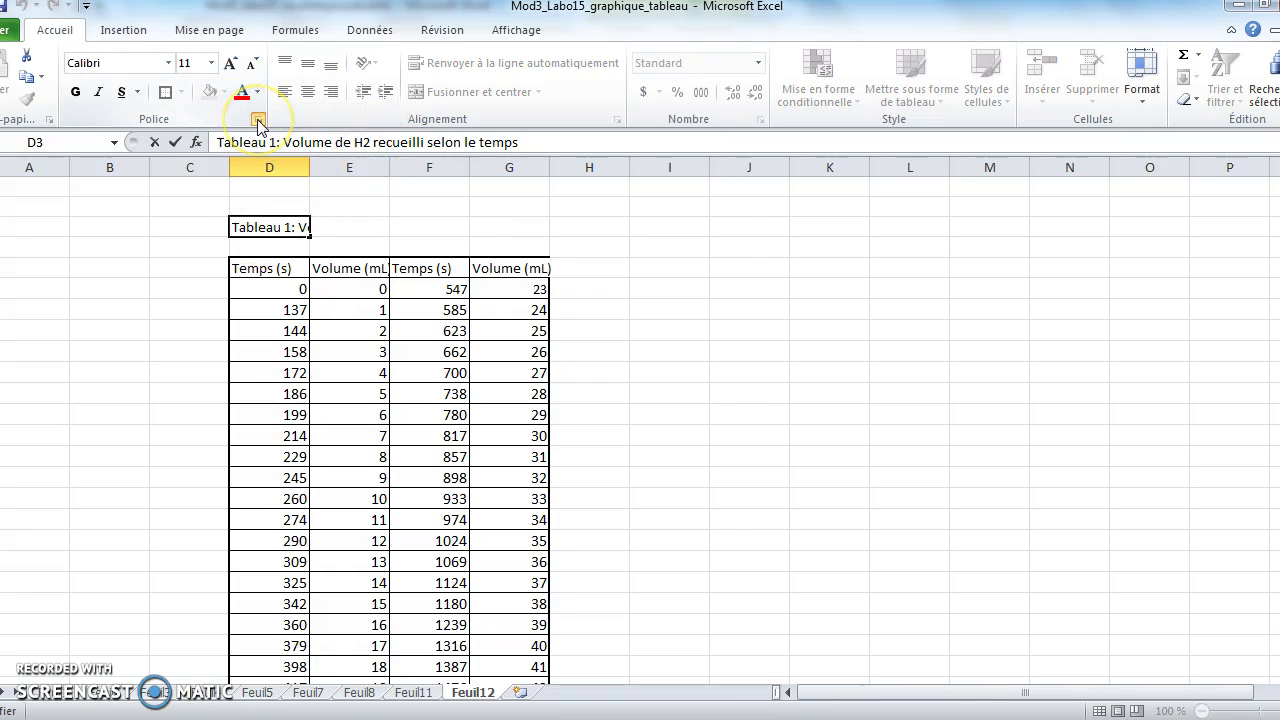
pyautogui.click(258, 121)
pyautogui.click(225, 457)
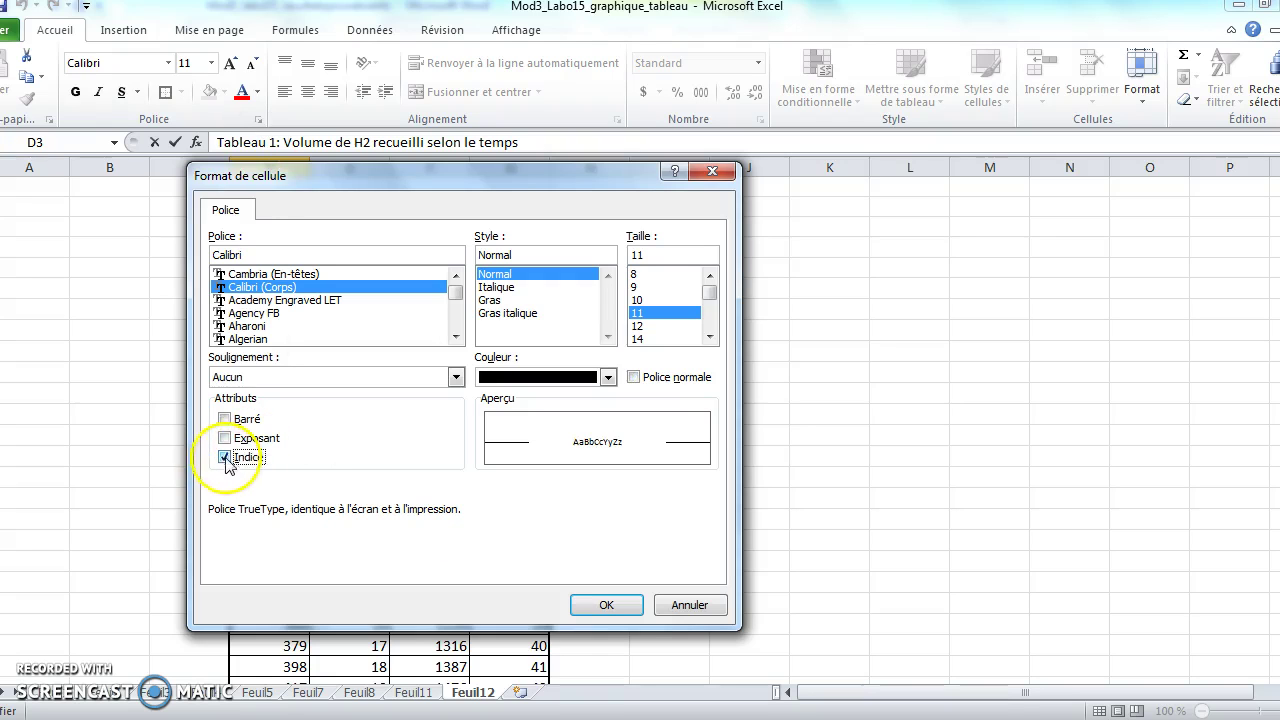
pyautogui.click(606, 605)
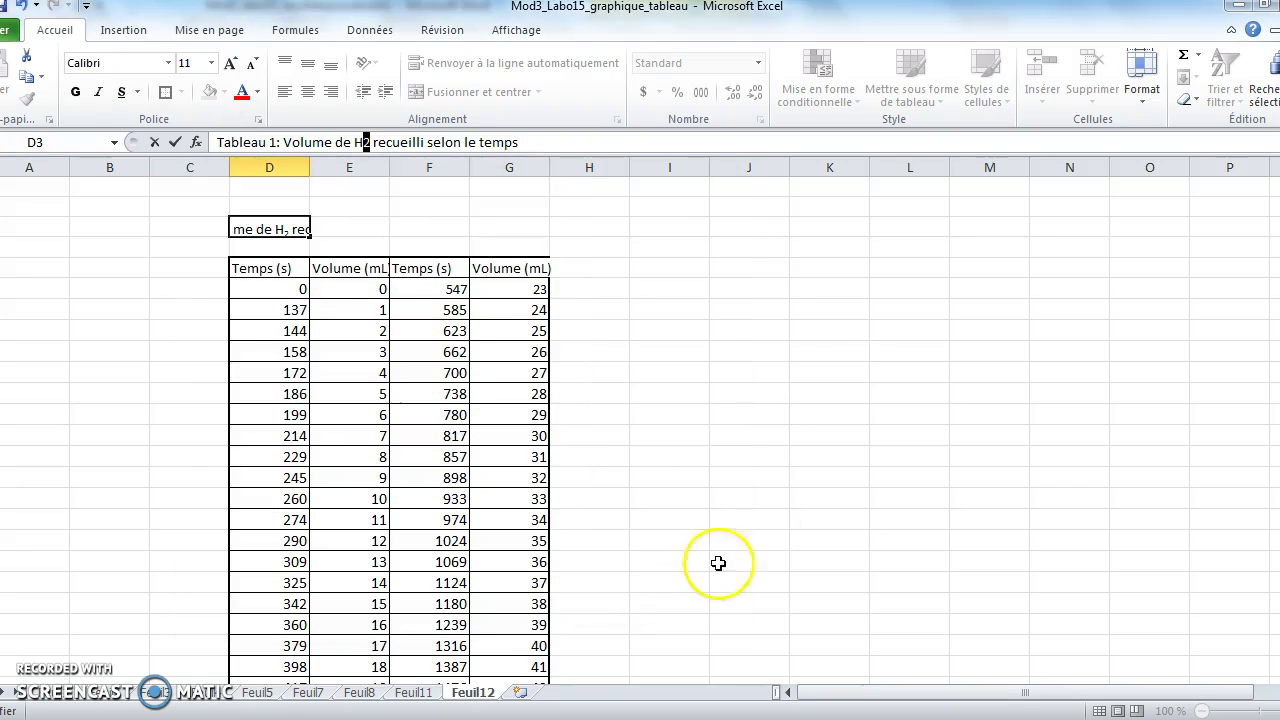
pyautogui.click(821, 531)
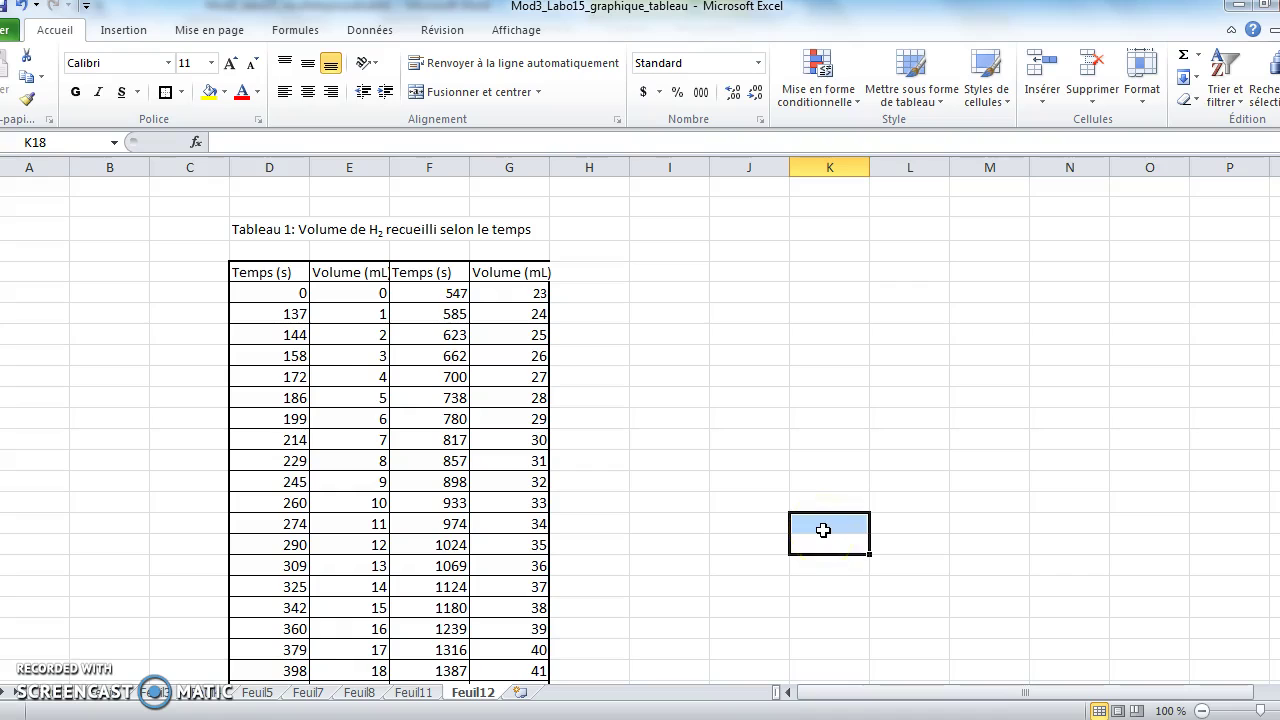
# Make the table title in D3:G3 bold and set its font size to 12.
pyautogui.moveTo(242, 229); pyautogui.dragTo(514, 234)
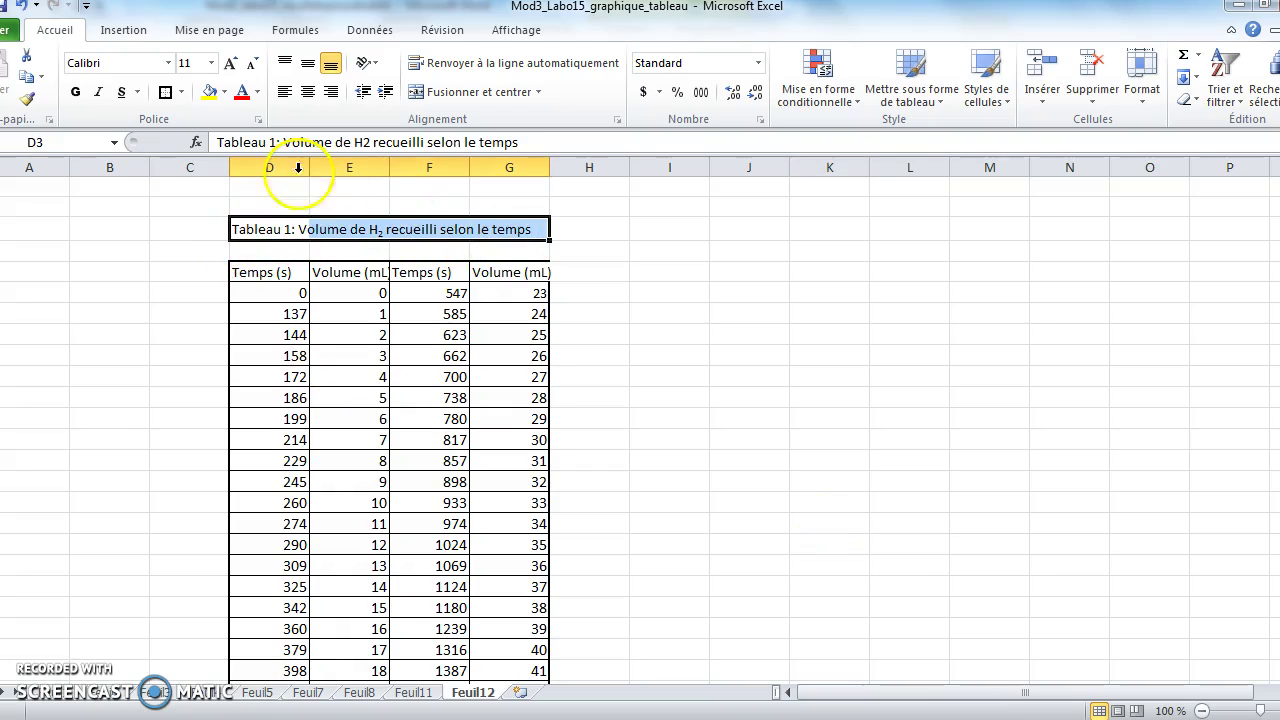
pyautogui.click(75, 92)
pyautogui.click(211, 63)
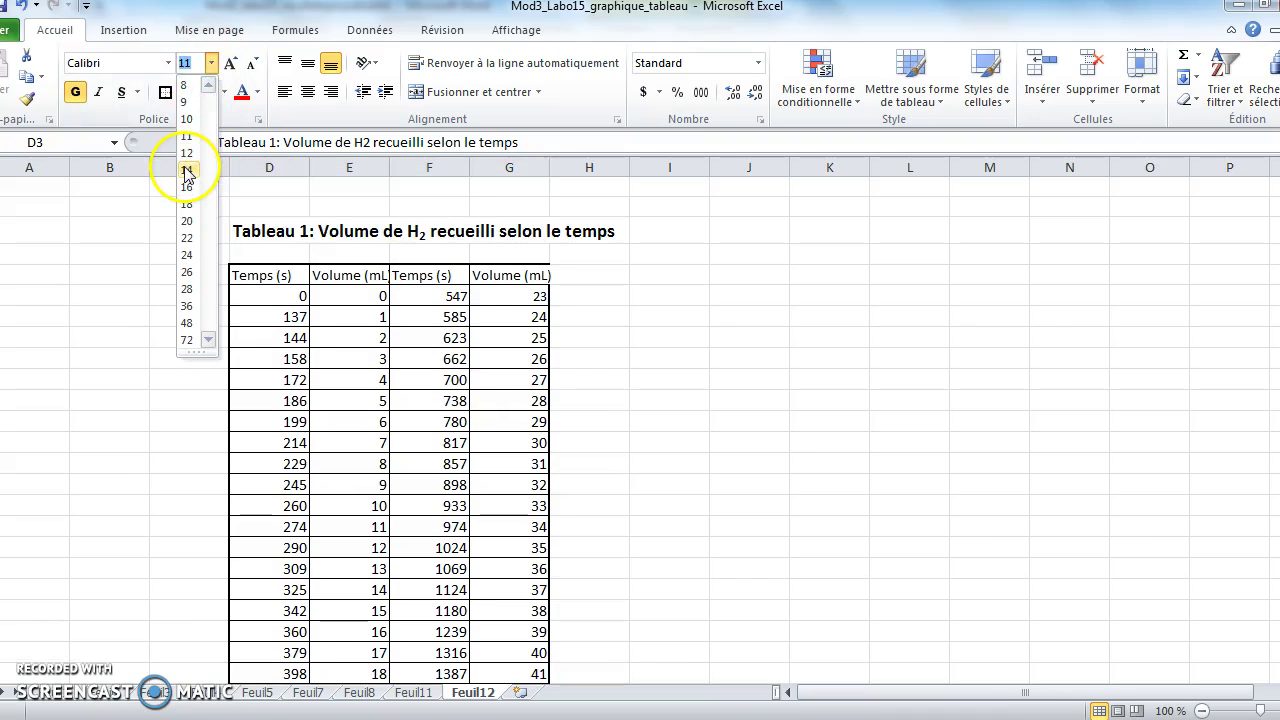
pyautogui.click(187, 170)
pyautogui.click(211, 64)
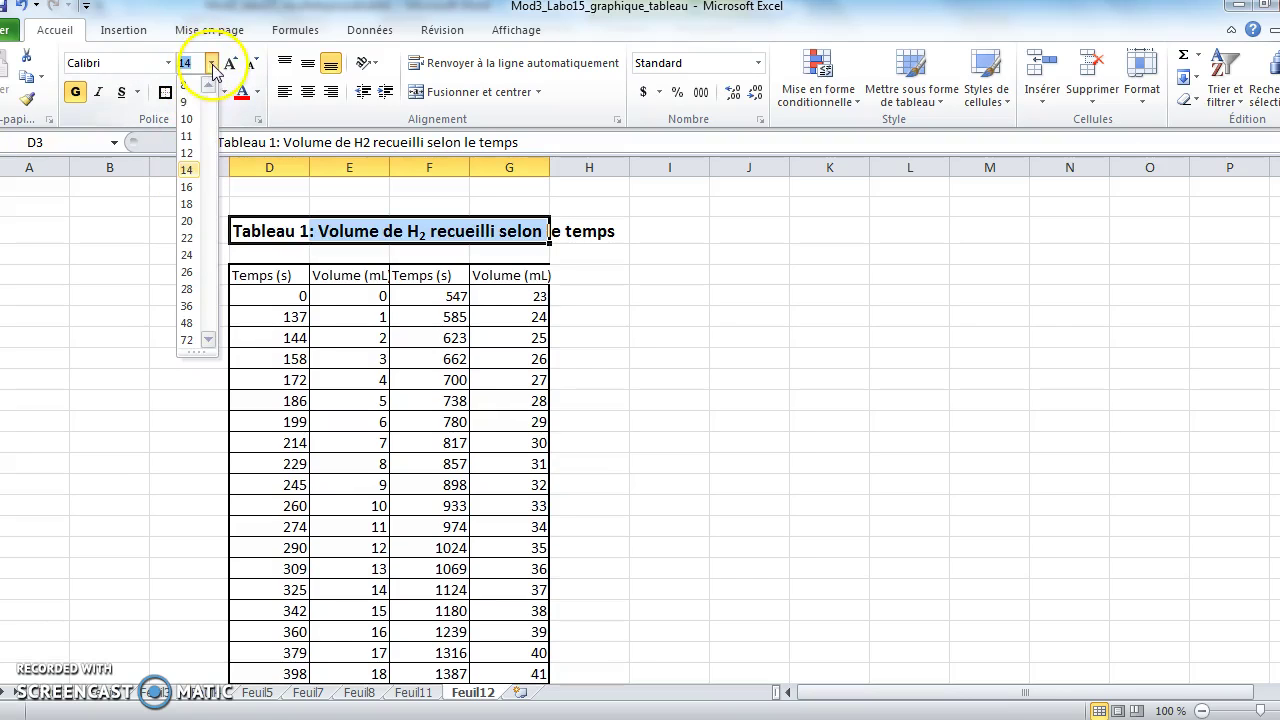
pyautogui.click(190, 153)
pyautogui.click(735, 268)
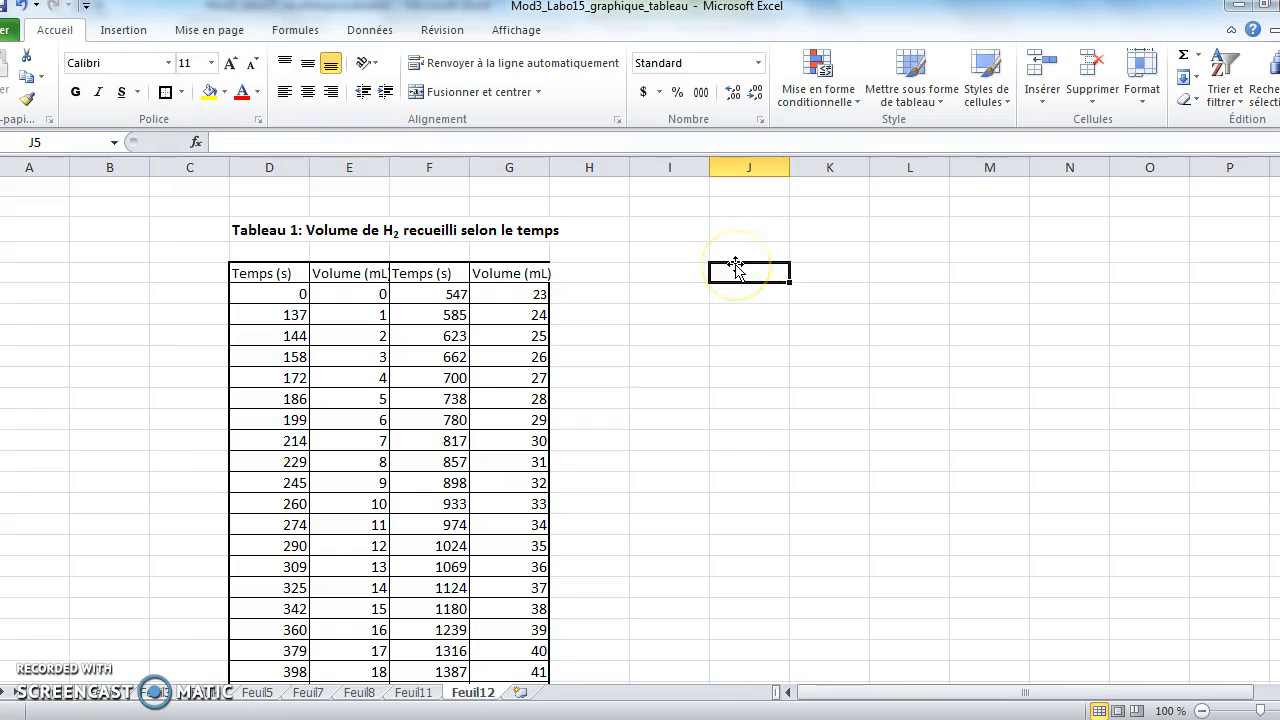
pyautogui.moveTo(1275, 305); pyautogui.dragTo(1275, 305)
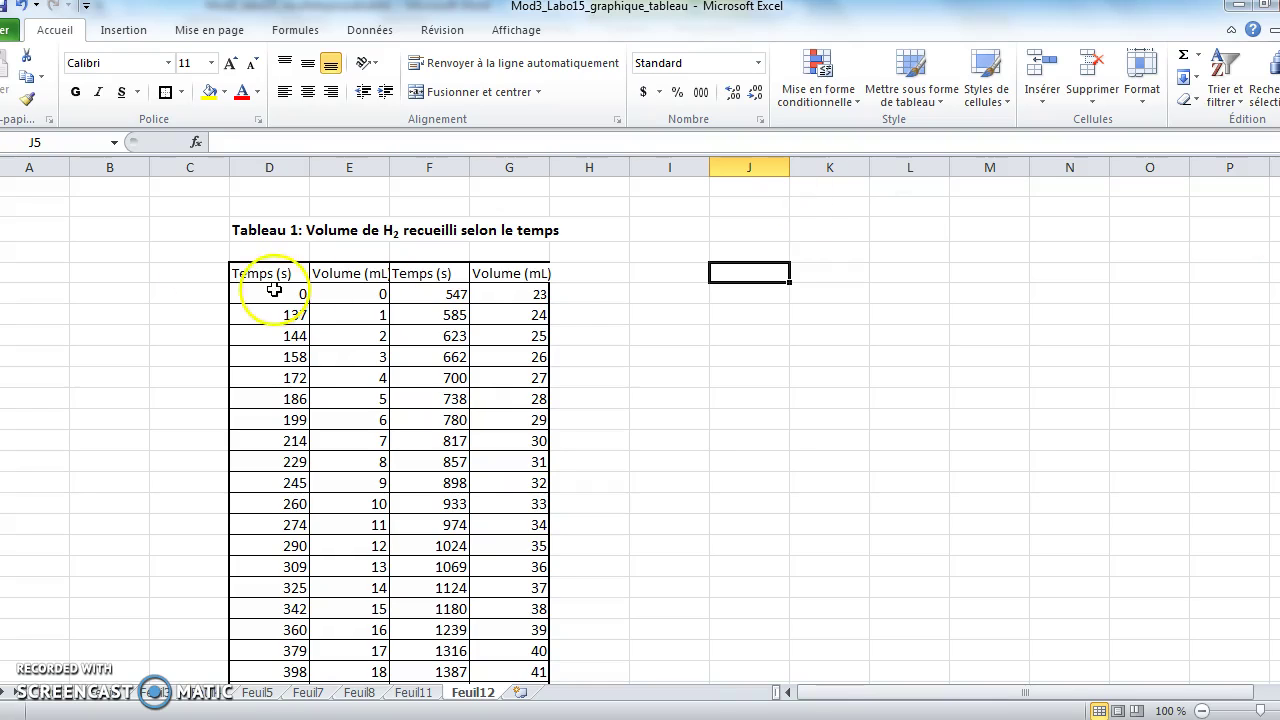
# Copy the titled results table D3:G33 and paste it onto the blank third page of the Word document Mod3_labo15_resultatspourabsents.
pyautogui.moveTo(229, 224); pyautogui.dragTo(540, 428)
pyautogui.hotkey('ctrl', 'c')
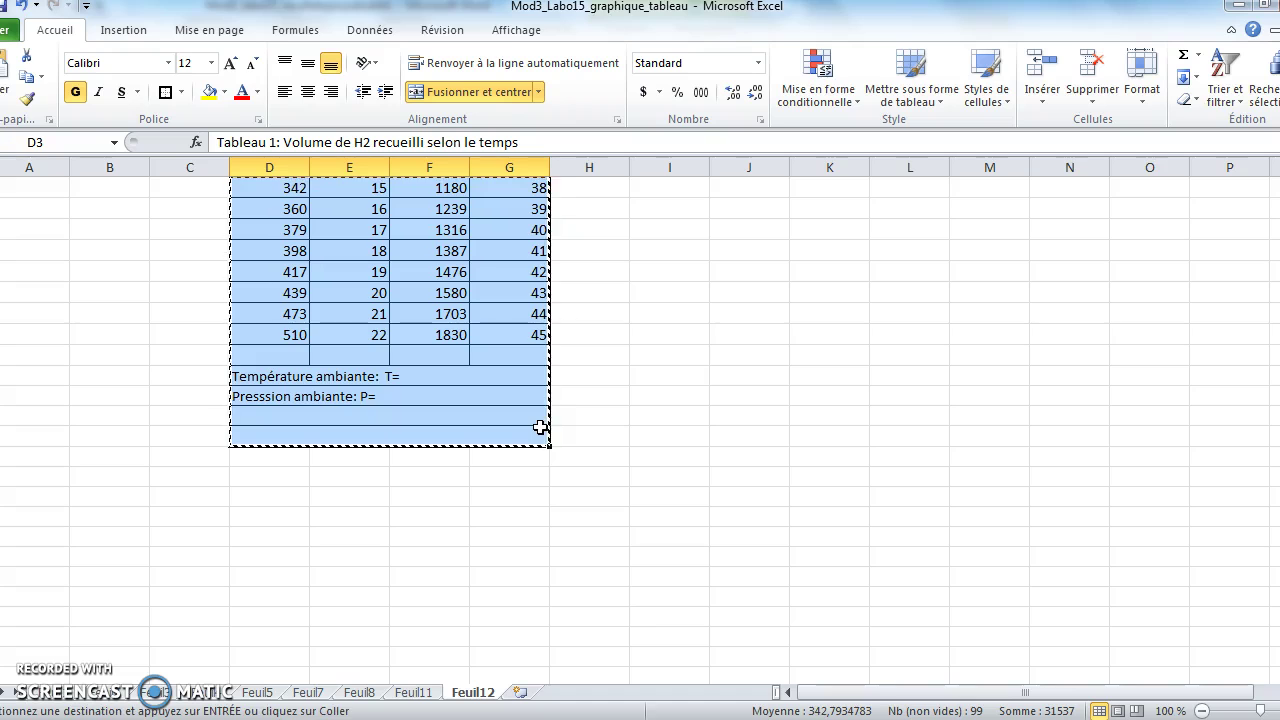
pyautogui.hotkey('alt', 'Tab')
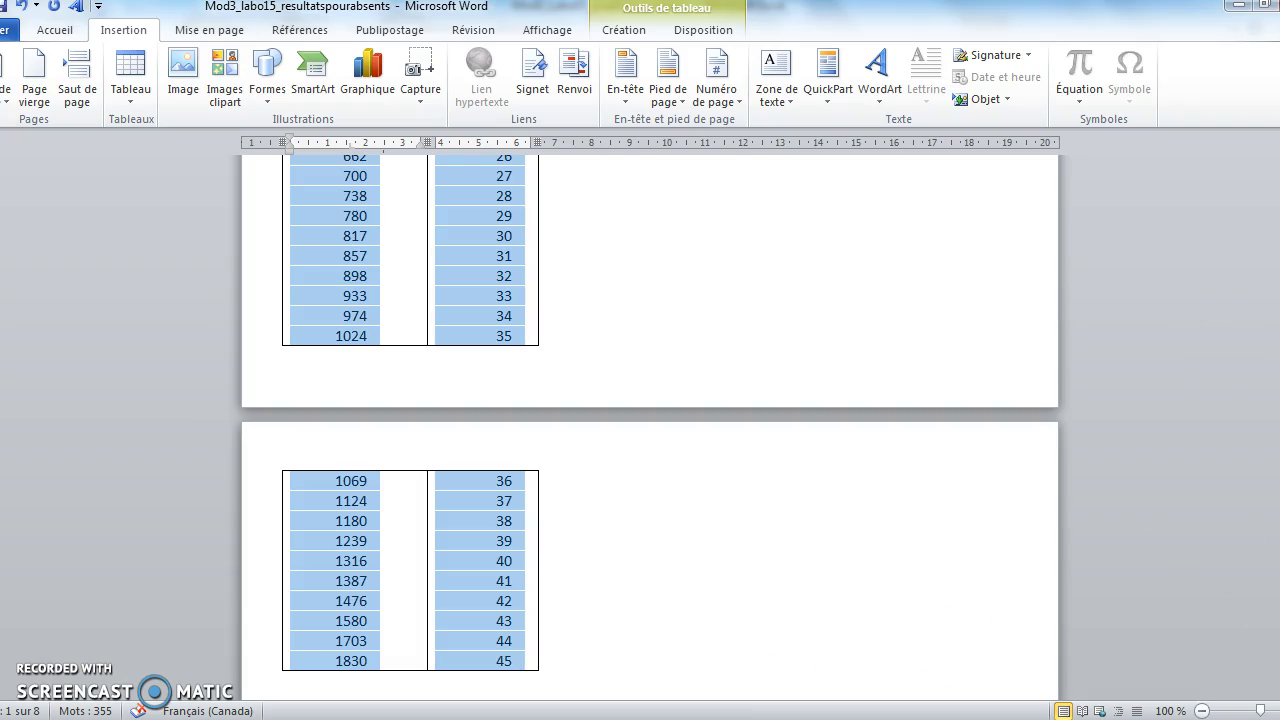
pyautogui.scroll(-15, 650, 430)
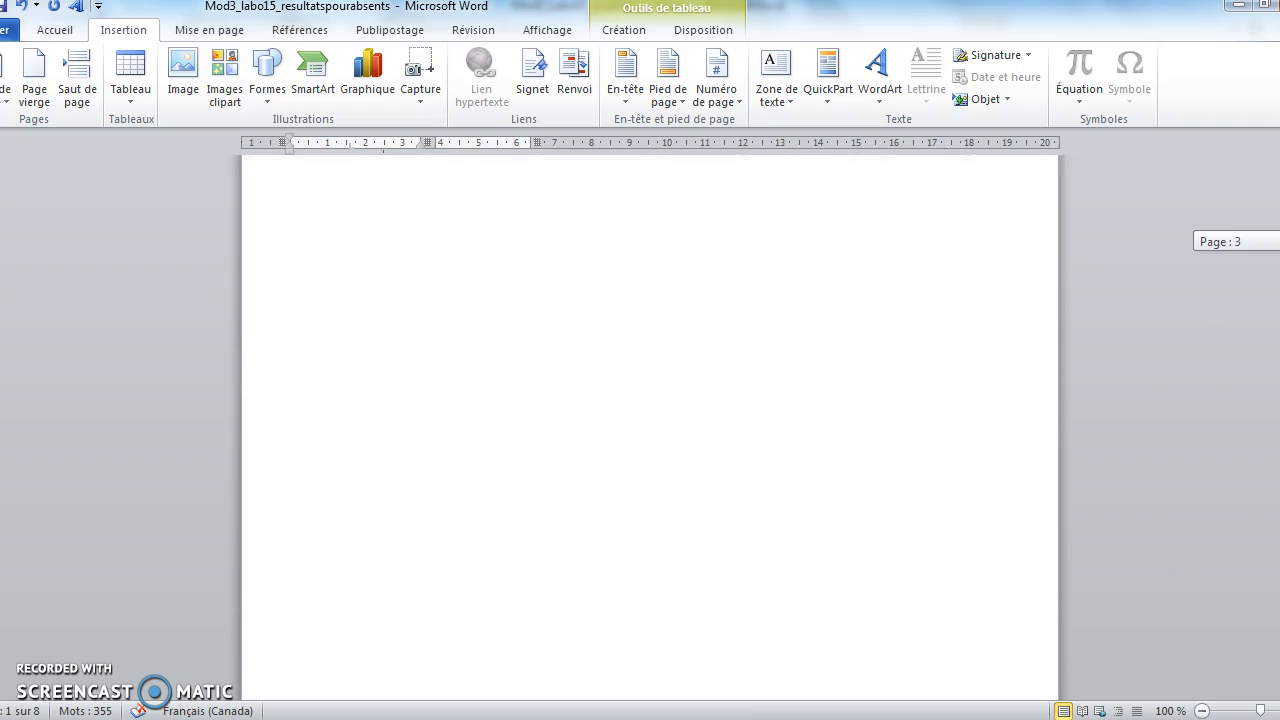
pyautogui.scroll(-3, 650, 430)
pyautogui.click(343, 478)
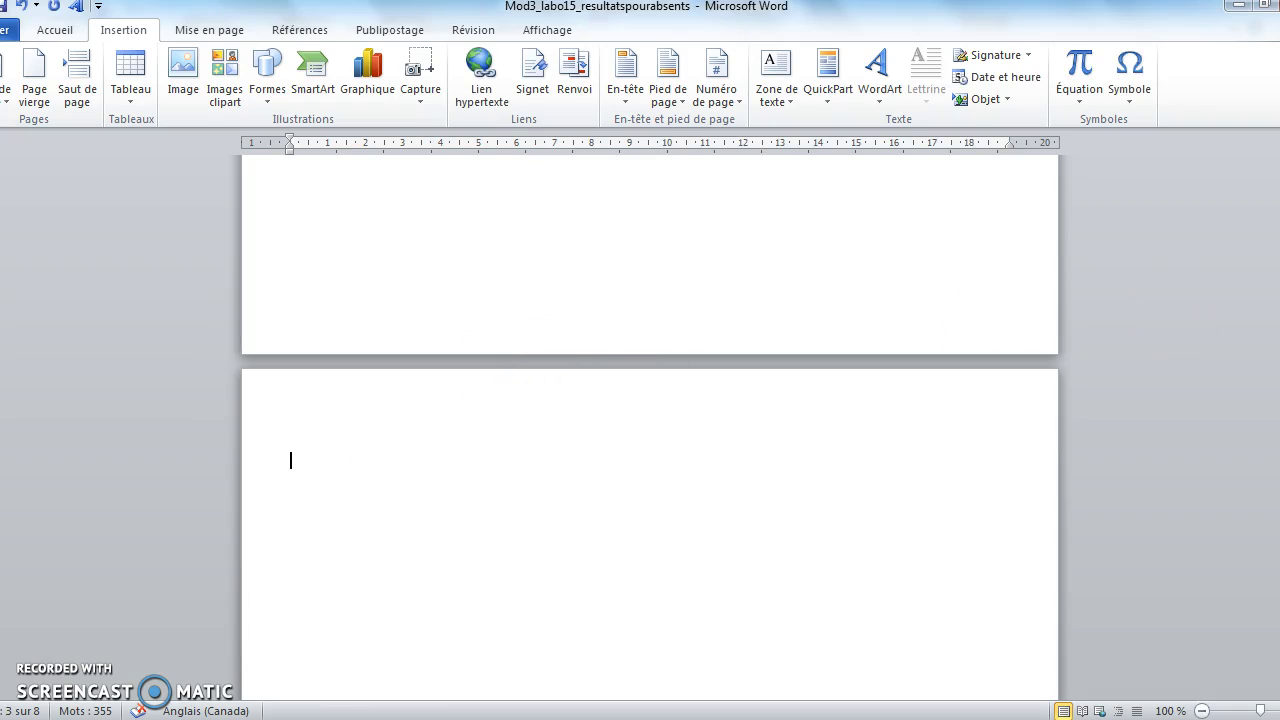
pyautogui.hotkey('ctrl', 'v')
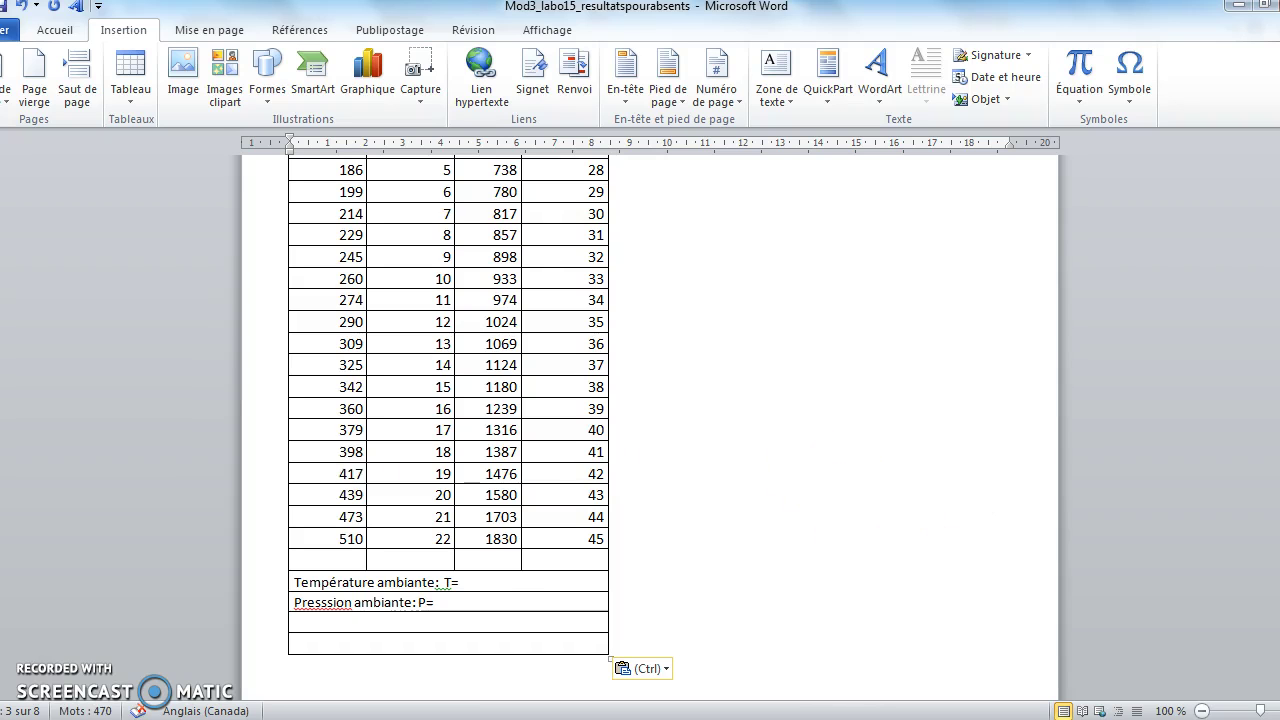
# Add the line "Collège ..." above the title of the pasted table.
pyautogui.scroll(10, 650, 430)
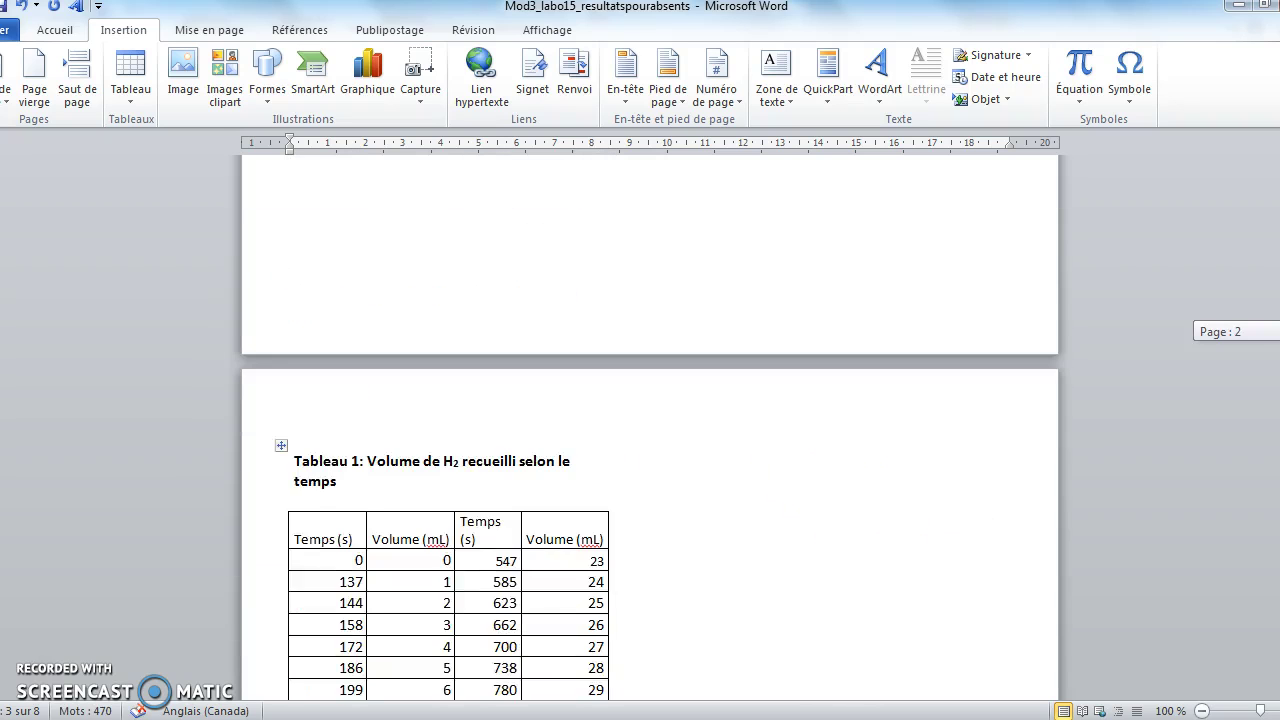
pyautogui.scroll(-15, 650, 430)
pyautogui.scroll(14, 650, 430)
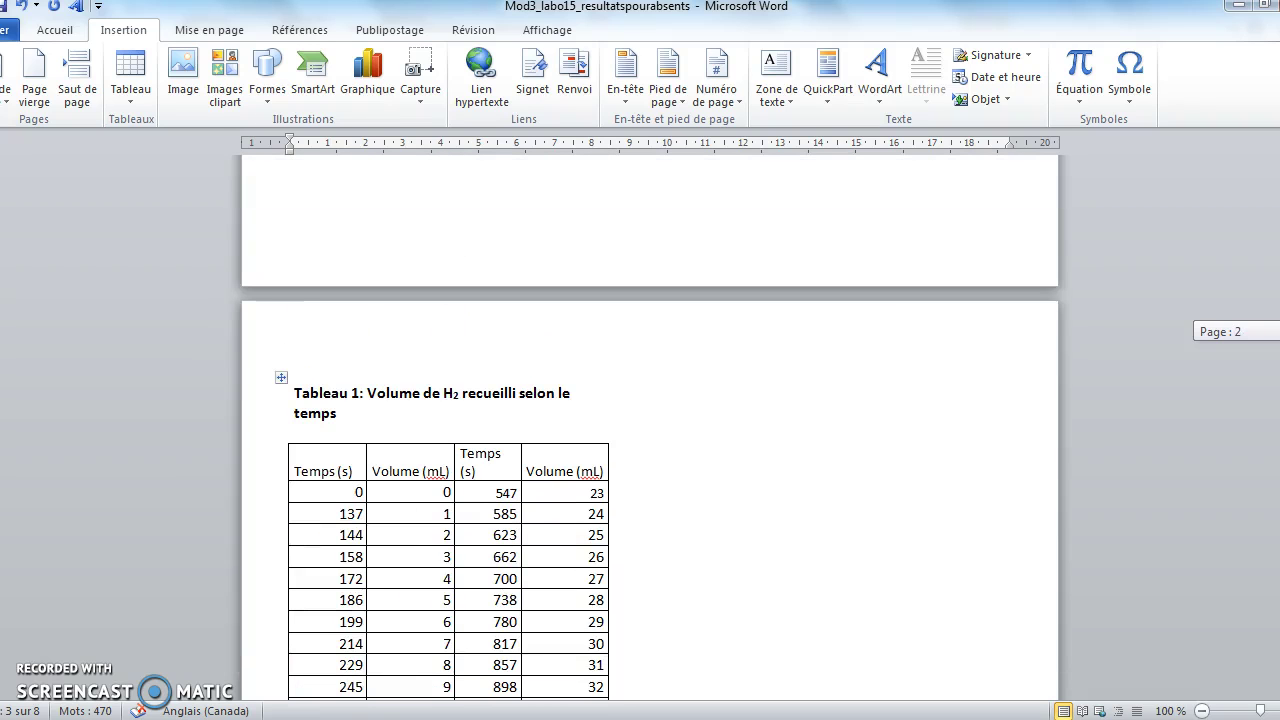
pyautogui.click(300, 357)
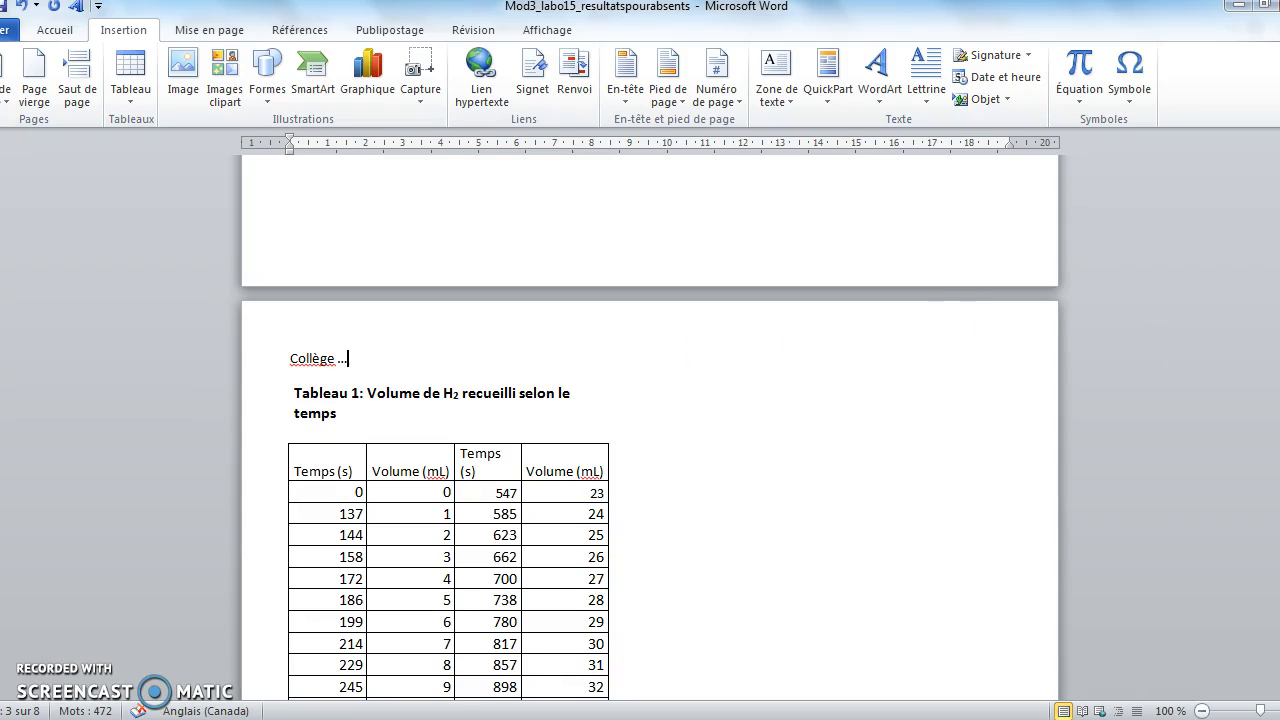
# Copy the Graphique 1 chart from sheet Feuil11 in Excel and paste it onto the blank page after the table in Word.
pyautogui.hotkey('alt', 'Tab')
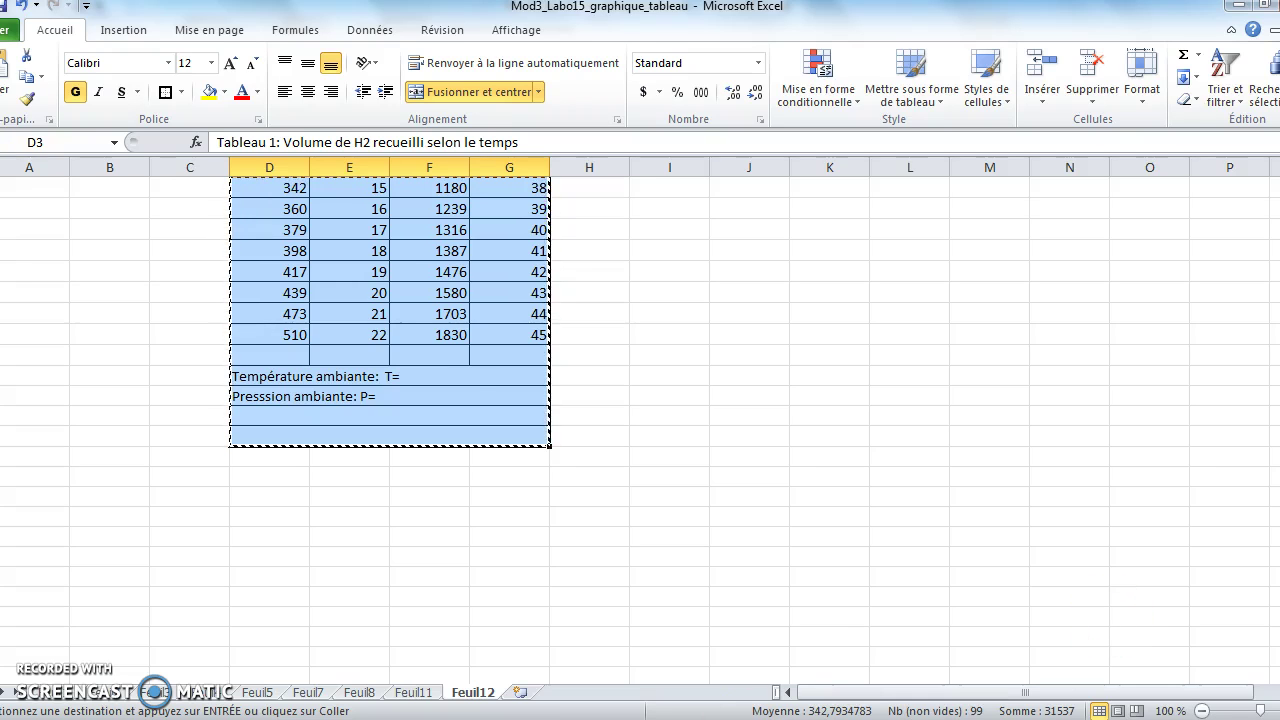
pyautogui.scroll(7, 640, 430)
pyautogui.scroll(-1, 640, 430)
pyautogui.scroll(1, 640, 430)
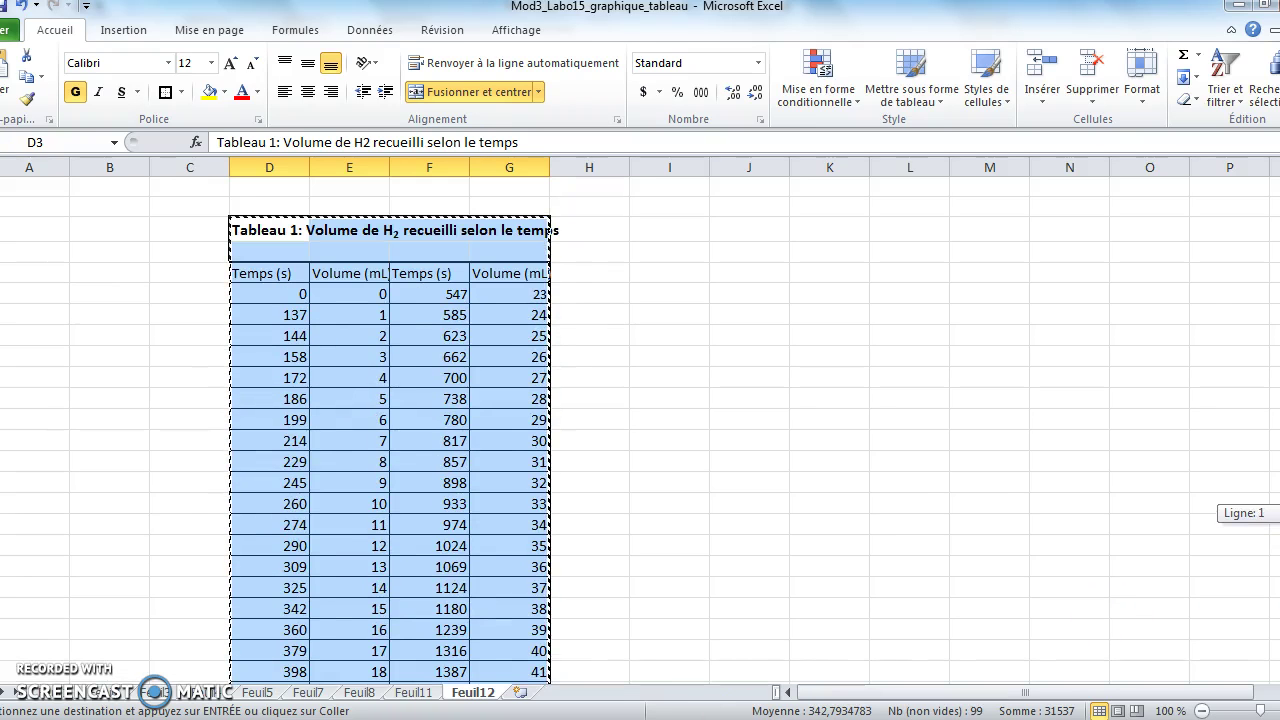
pyautogui.click(413, 692)
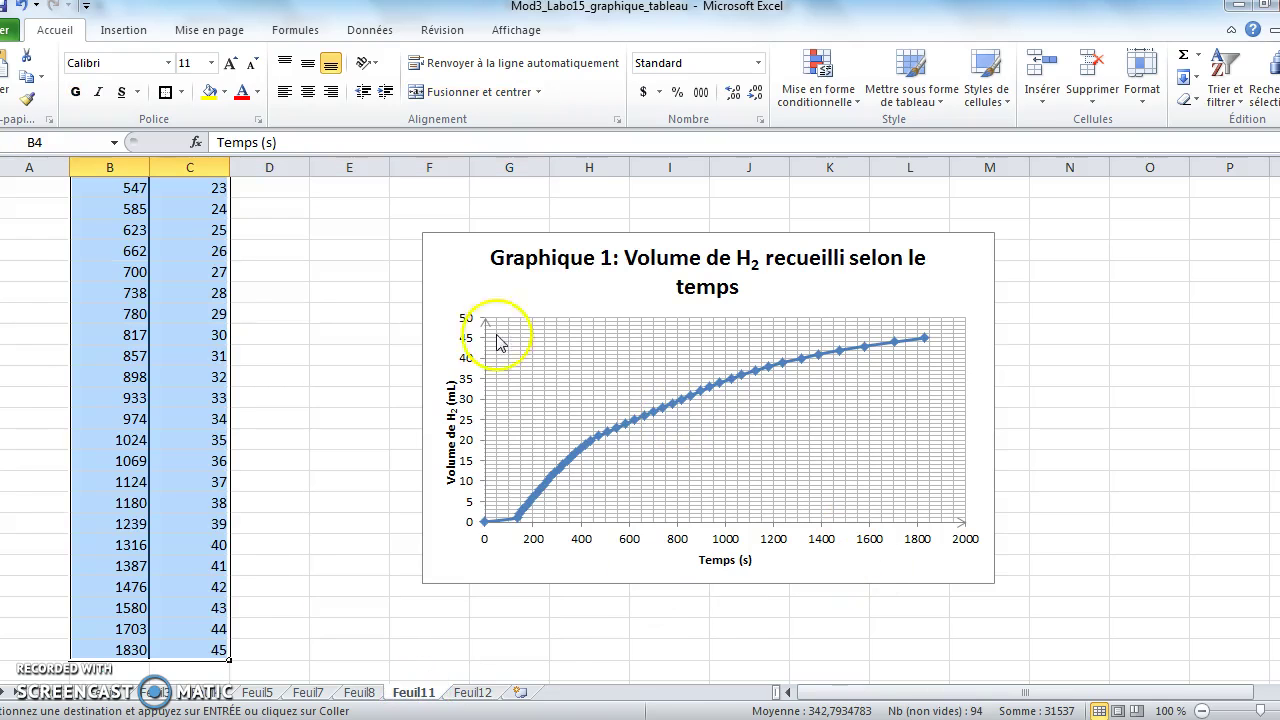
pyautogui.click(454, 278)
pyautogui.click(526, 531)
pyautogui.hotkey('alt', 'Tab')
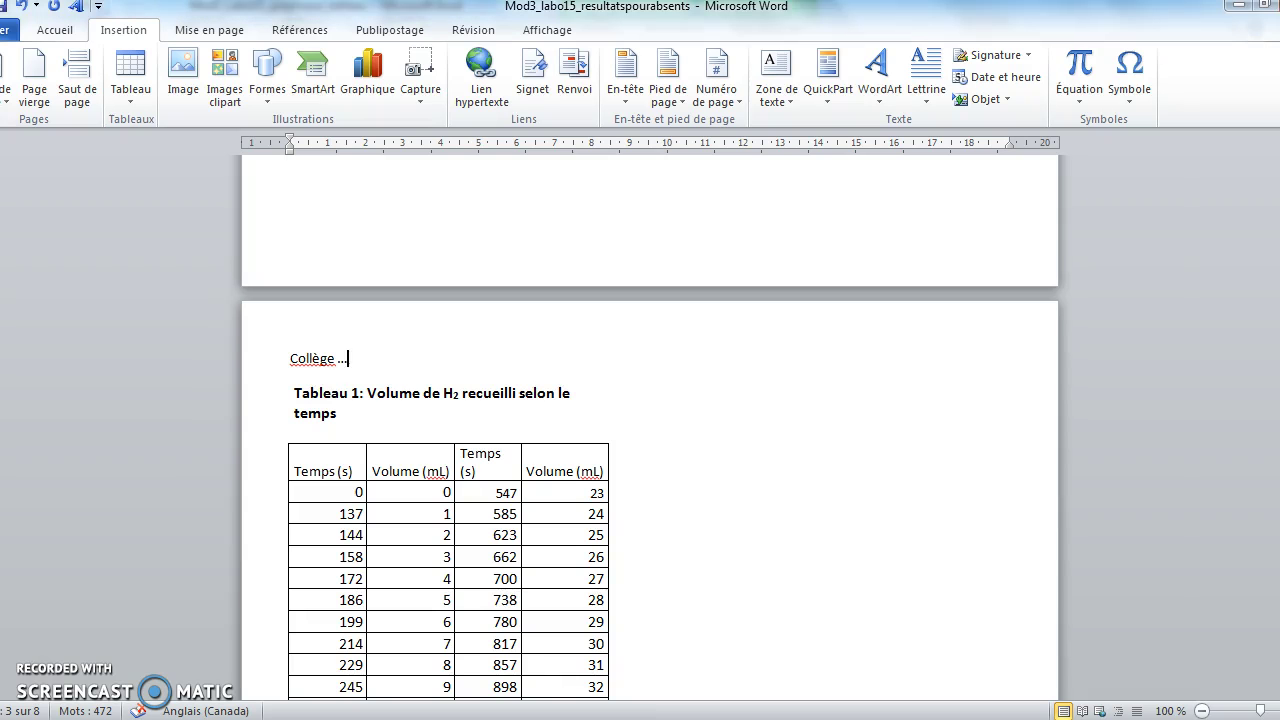
pyautogui.scroll(-20, 650, 430)
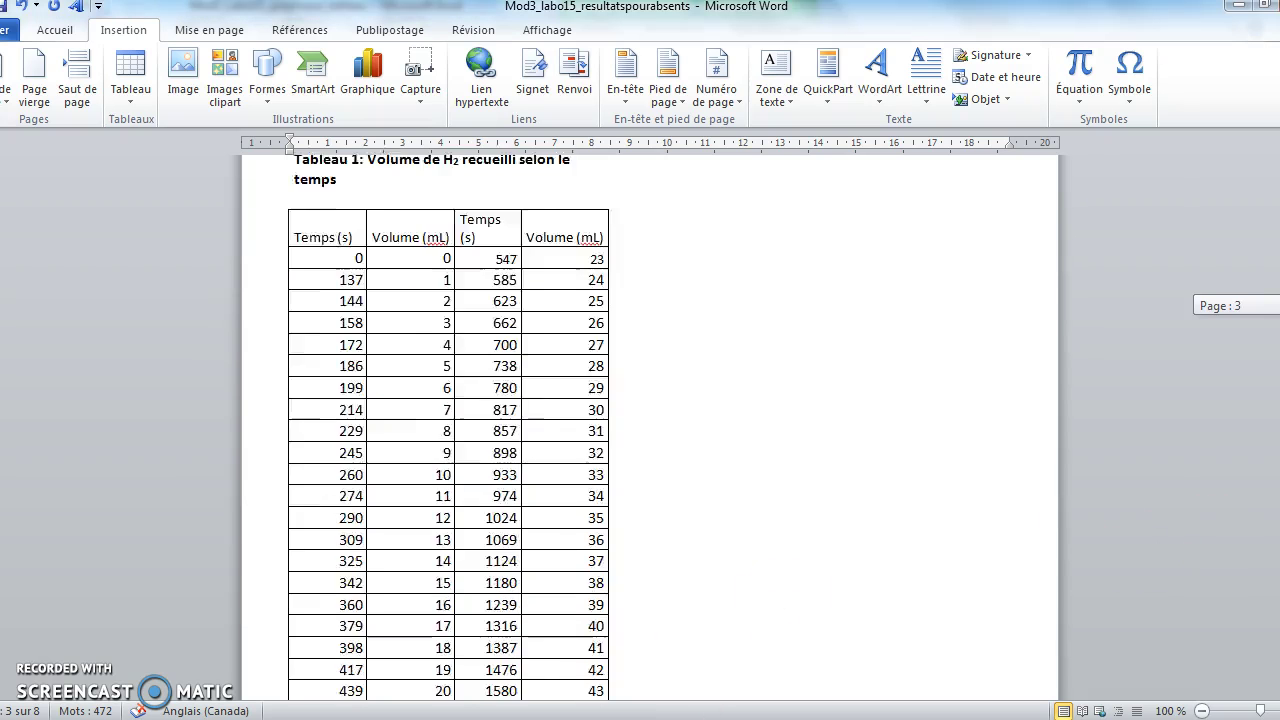
pyautogui.scroll(1, 650, 430)
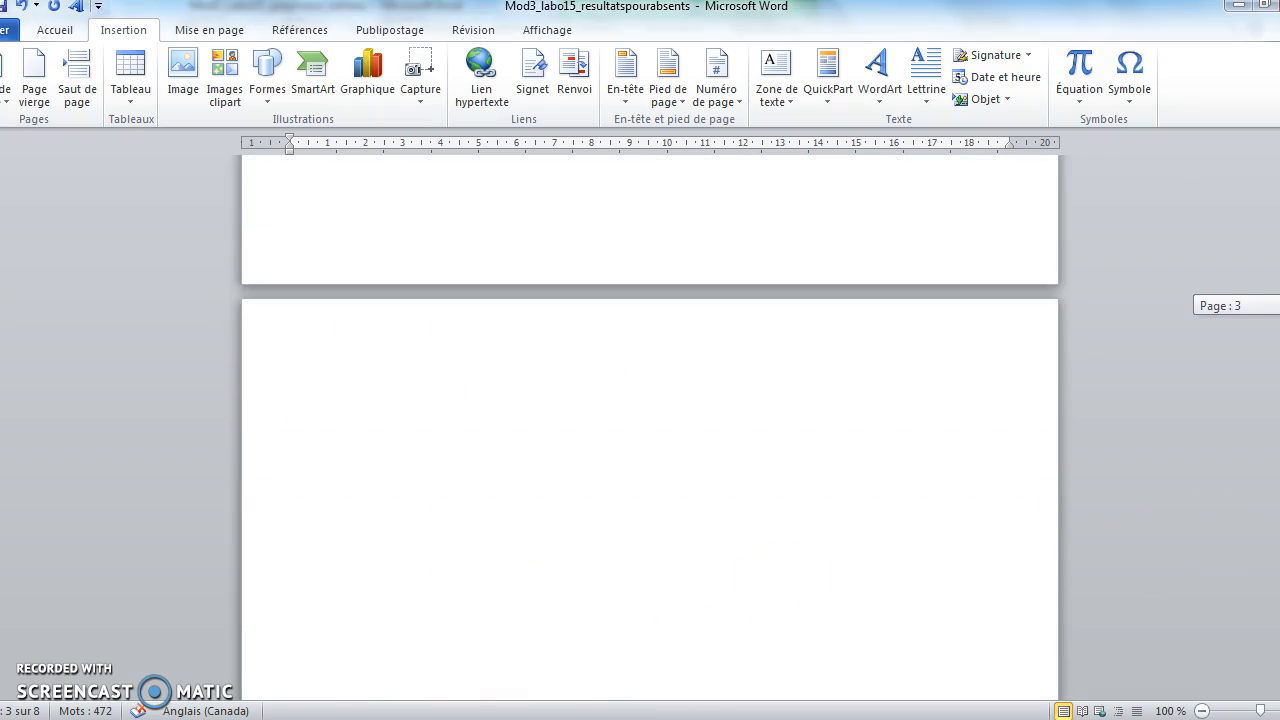
pyautogui.click(352, 461)
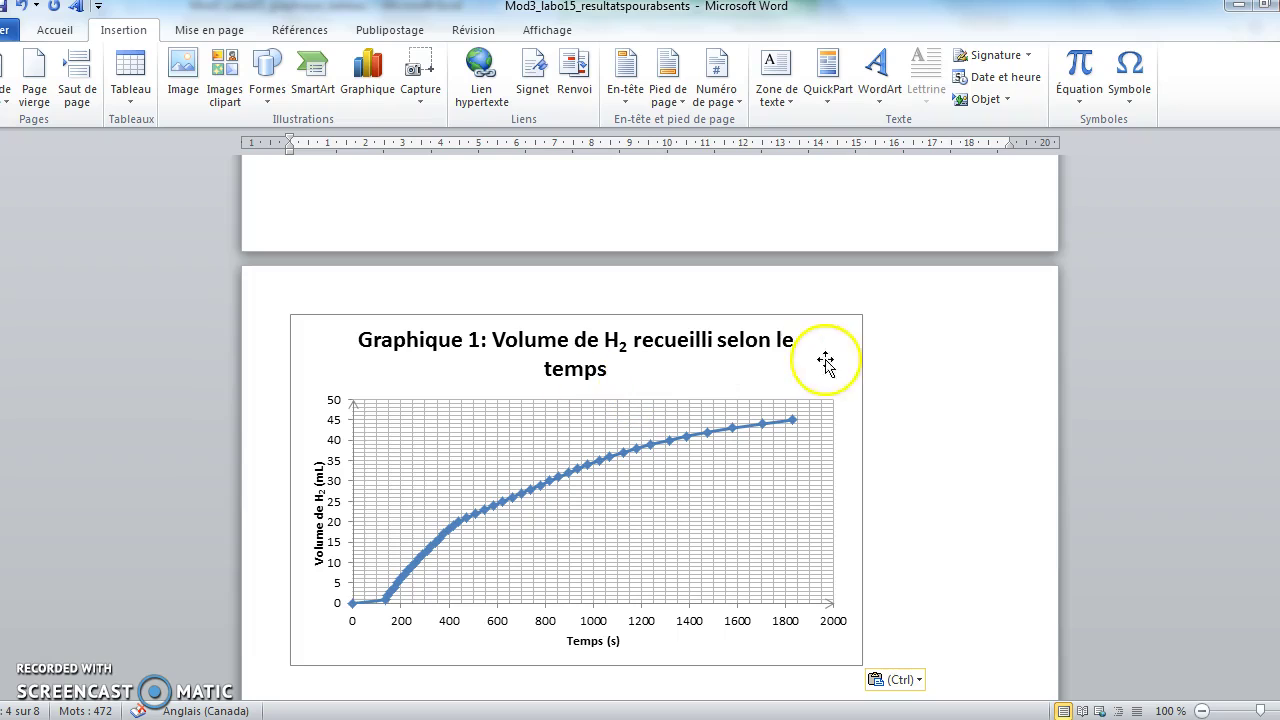
# Enlarge the pasted chart by widening it to the page's text margin and extending its lower edge downward.
pyautogui.click(858, 320)
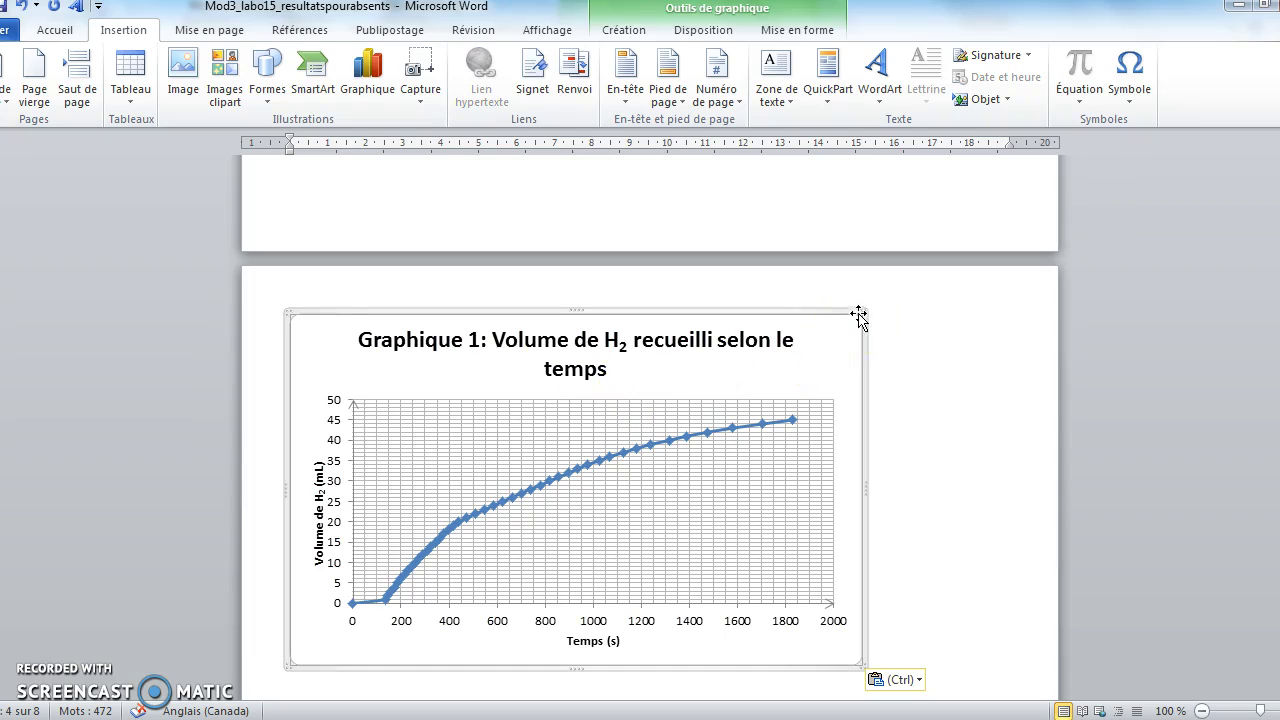
pyautogui.moveTo(862, 310); pyautogui.dragTo(1004, 325)
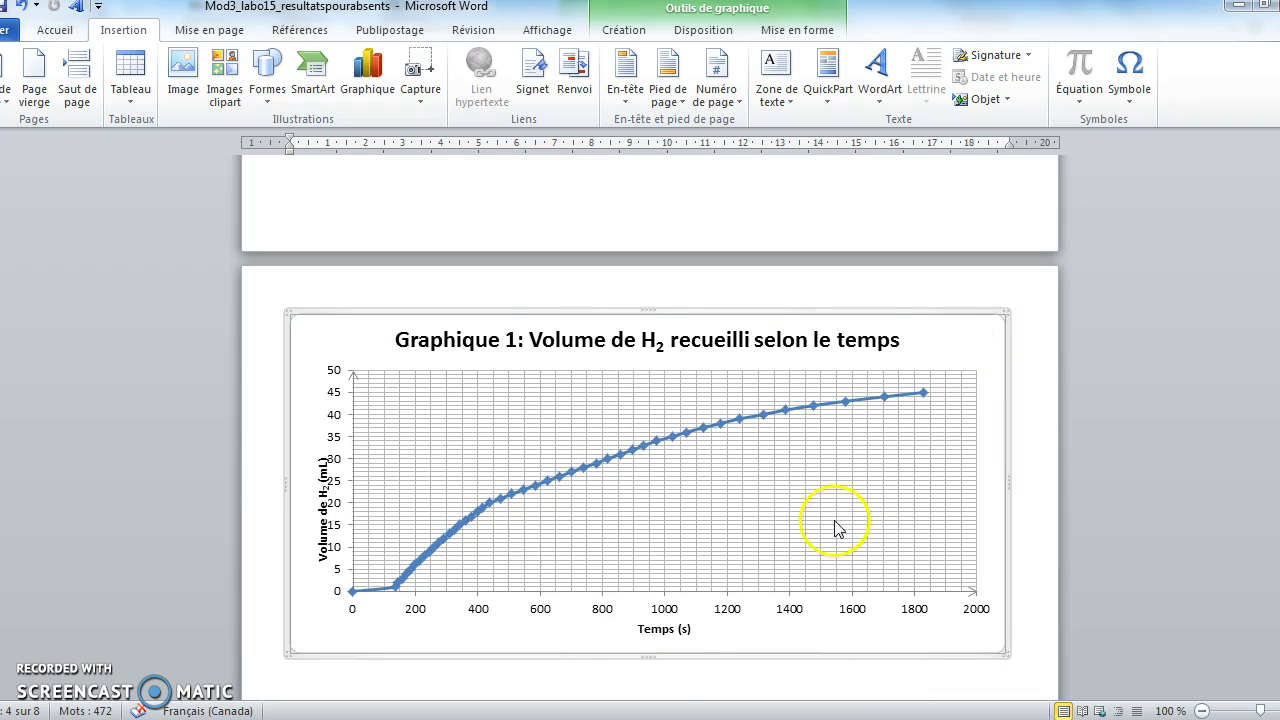
pyautogui.moveTo(651, 663); pyautogui.dragTo(651, 711)
pyautogui.click(640, 615)
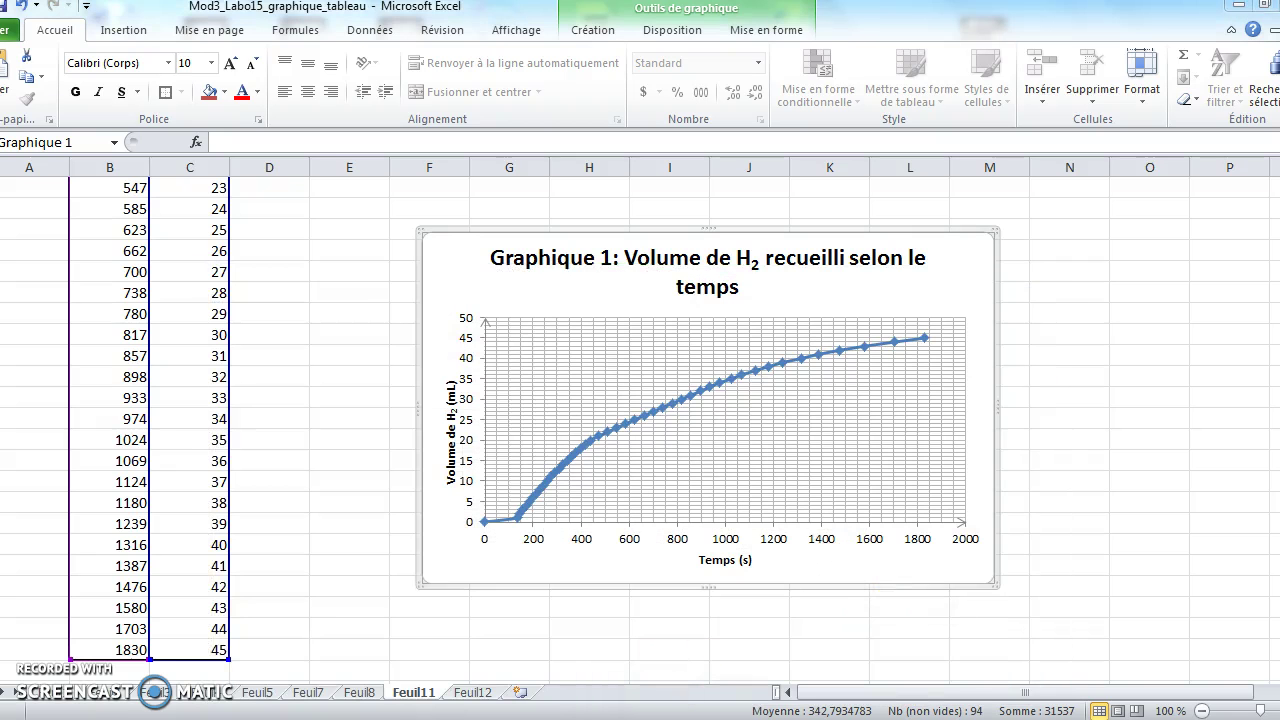
pyautogui.hotkey('alt', 'Tab')
pyautogui.click(1262, 484)
pyautogui.moveTo(1275, 366); pyautogui.dragTo(1275, 369)
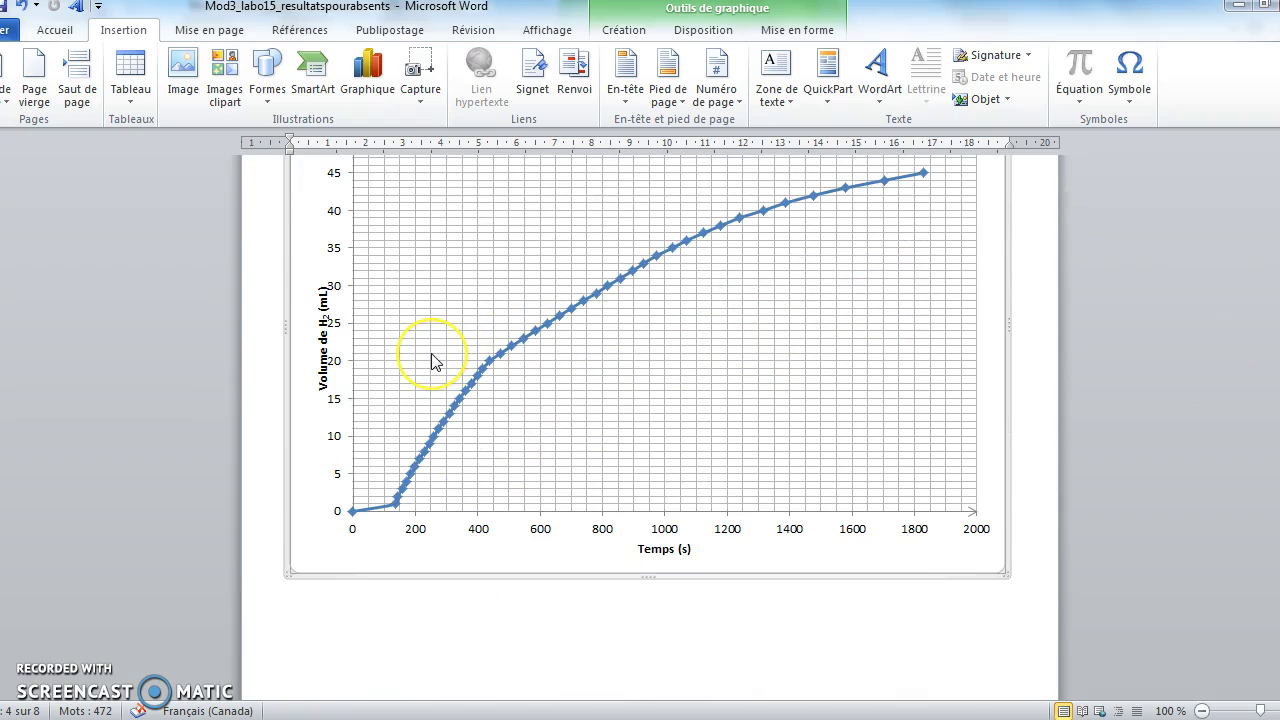
# Review the layout of the enlarged chart's page and the preceding table page in the Word document.
pyautogui.moveTo(435, 362); pyautogui.dragTo(315, 640)
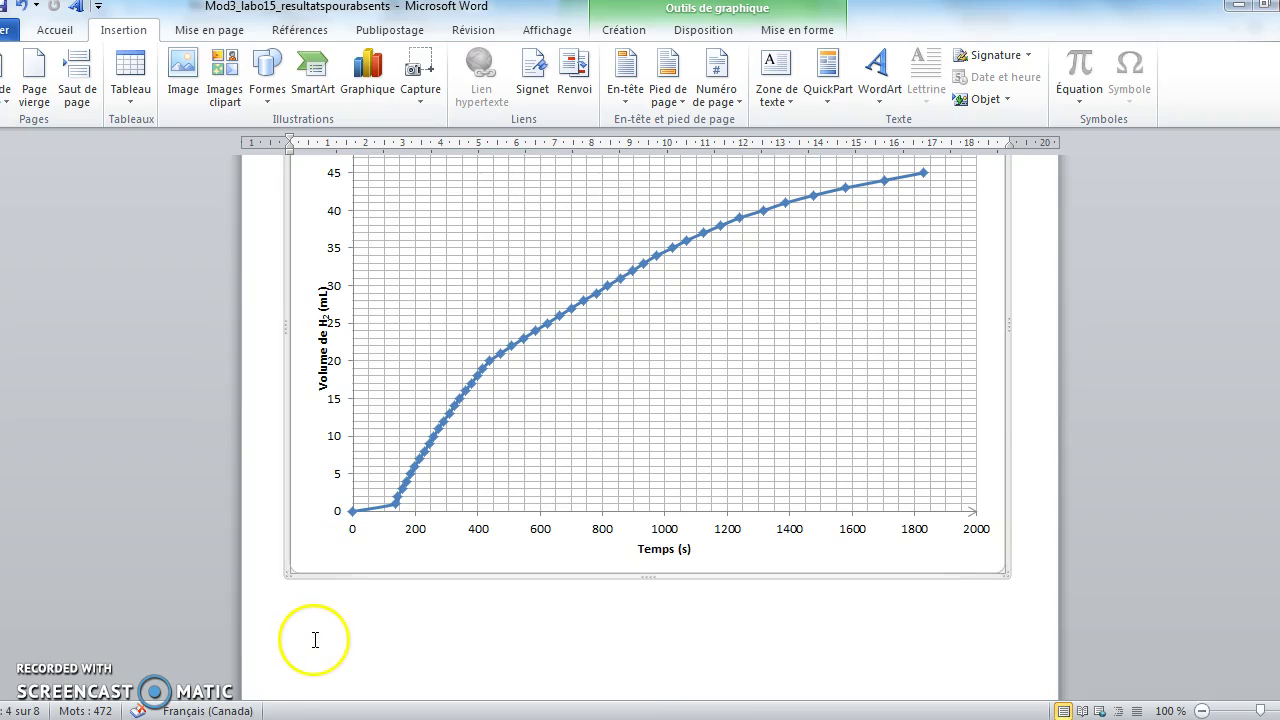
pyautogui.scroll(5, 650, 426)
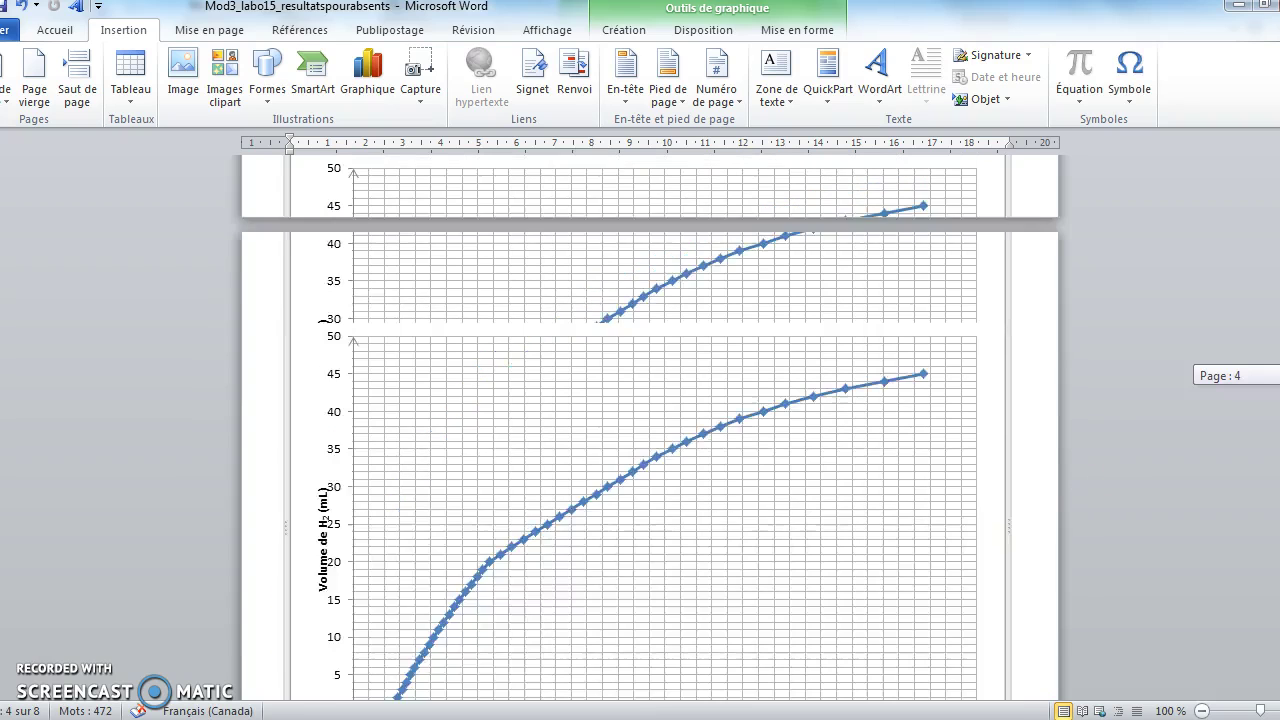
pyautogui.scroll(-3, 650, 426)
pyautogui.scroll(-1, 650, 436)
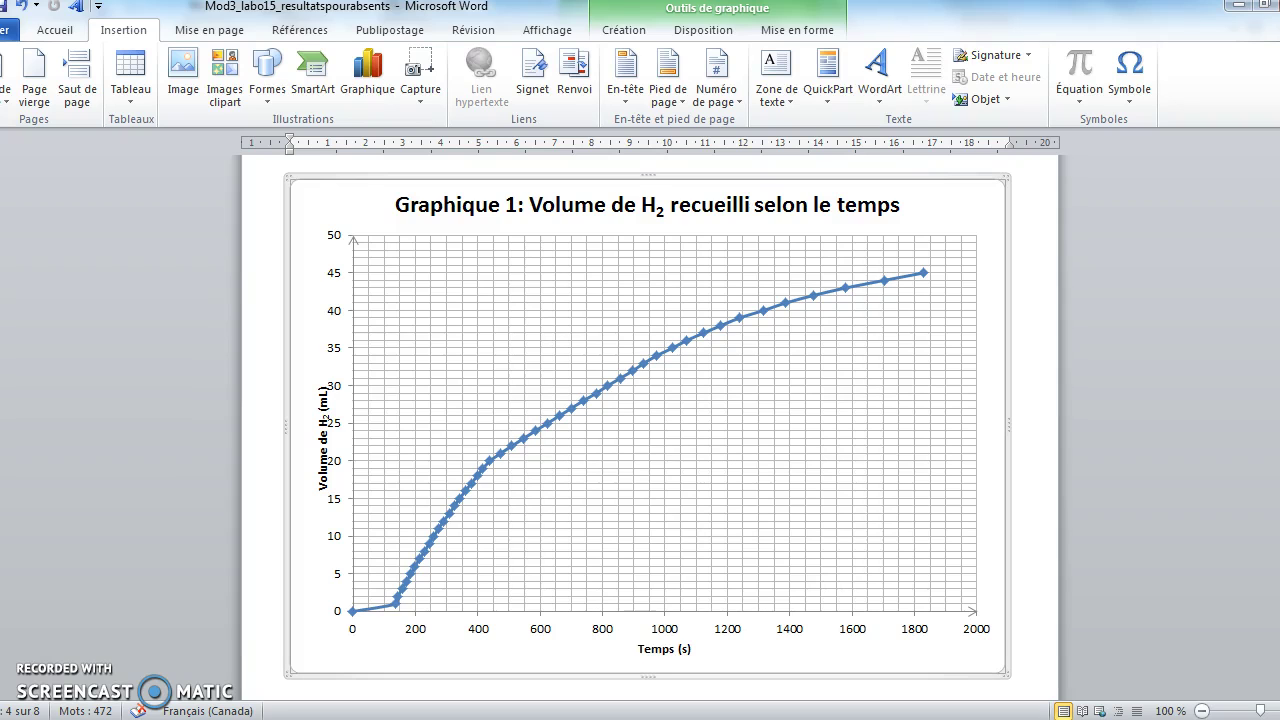
pyautogui.scroll(15, 650, 426)
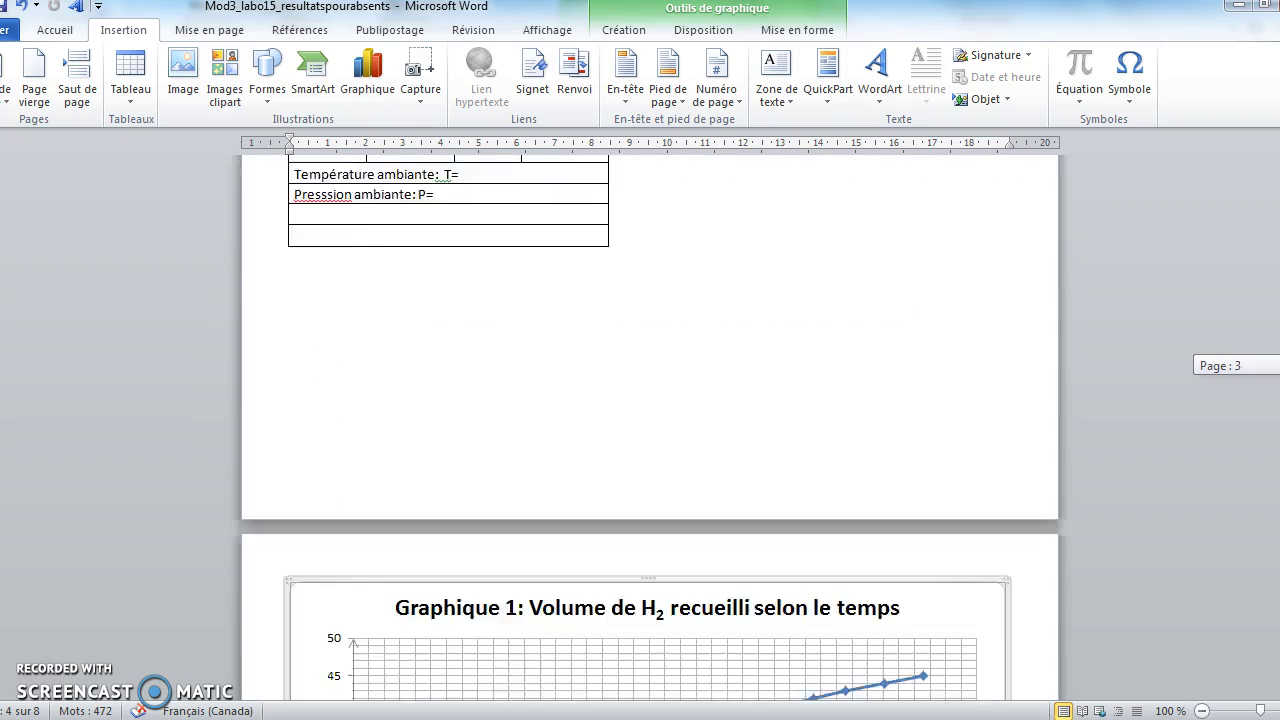
pyautogui.scroll(-20, 650, 426)
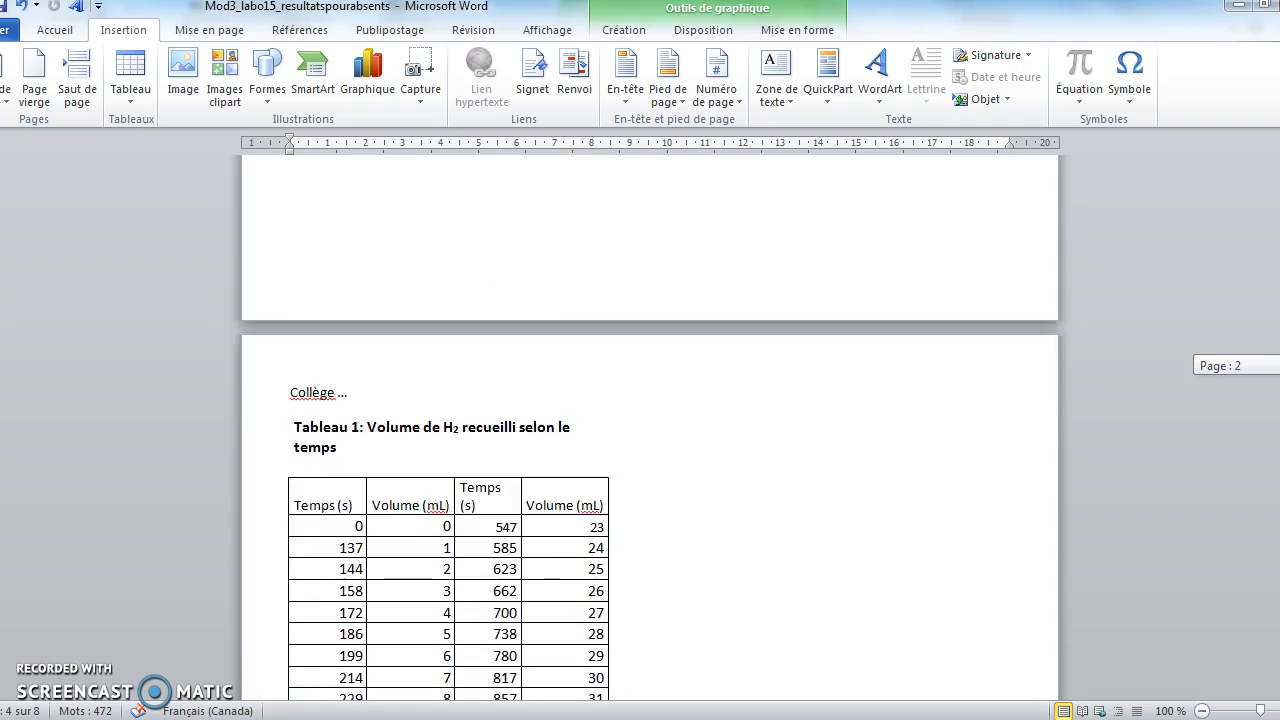
pyautogui.scroll(10, 650, 426)
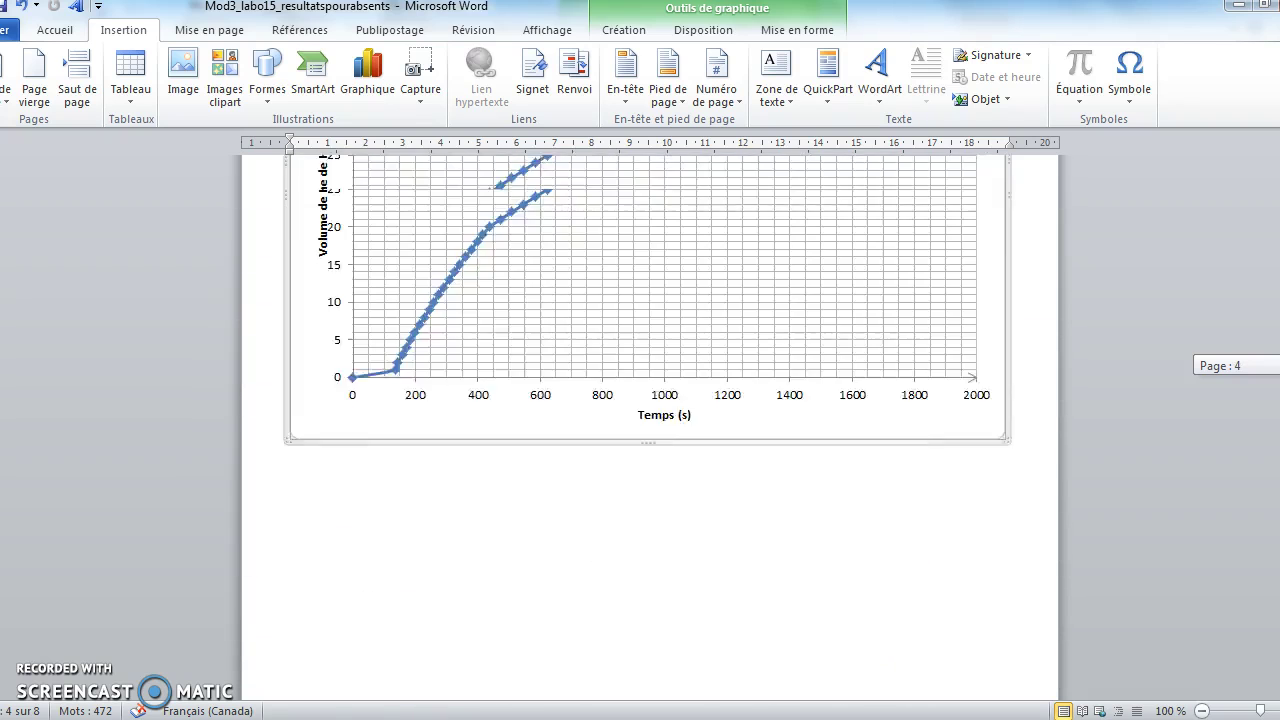
pyautogui.scroll(-2, 650, 426)
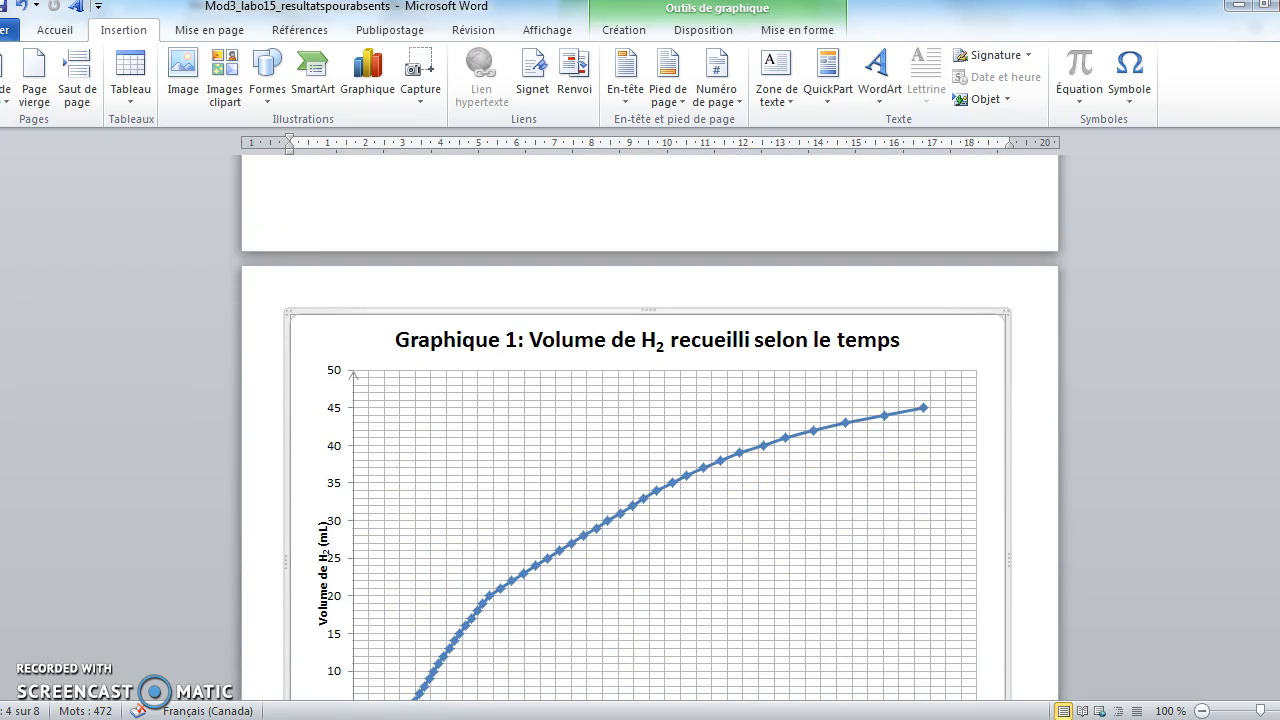